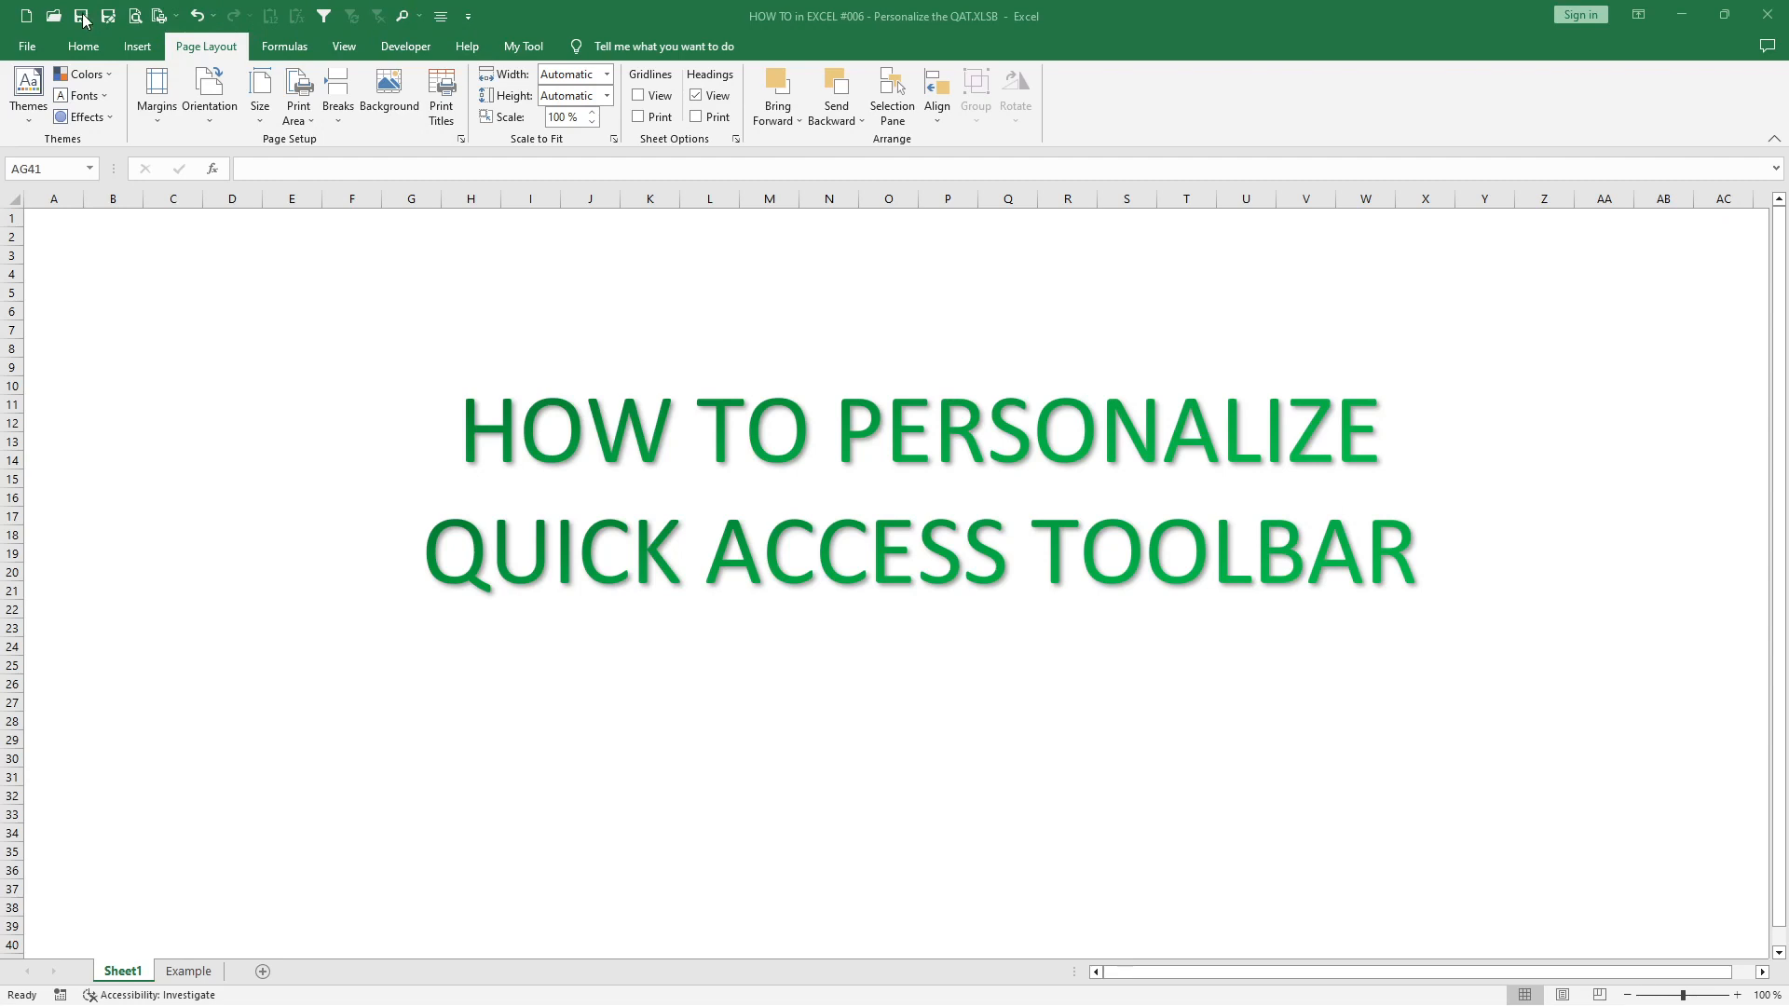
click(287, 49)
click(402, 51)
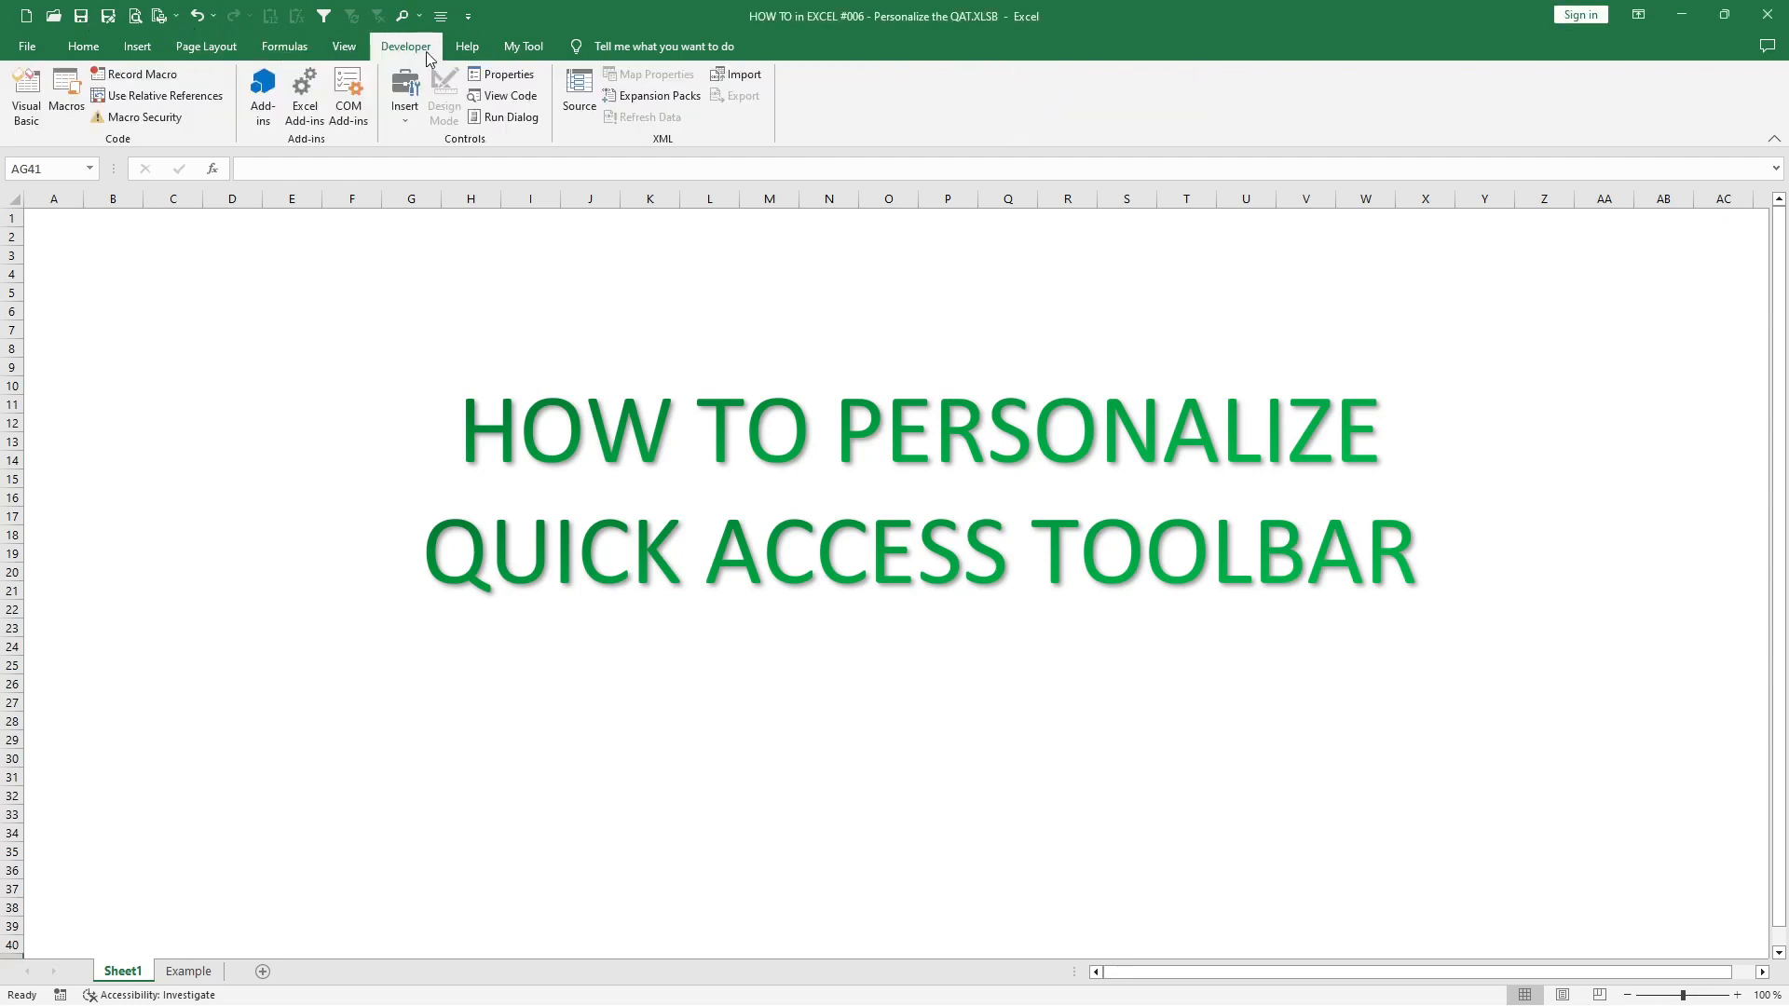
click(473, 49)
click(206, 49)
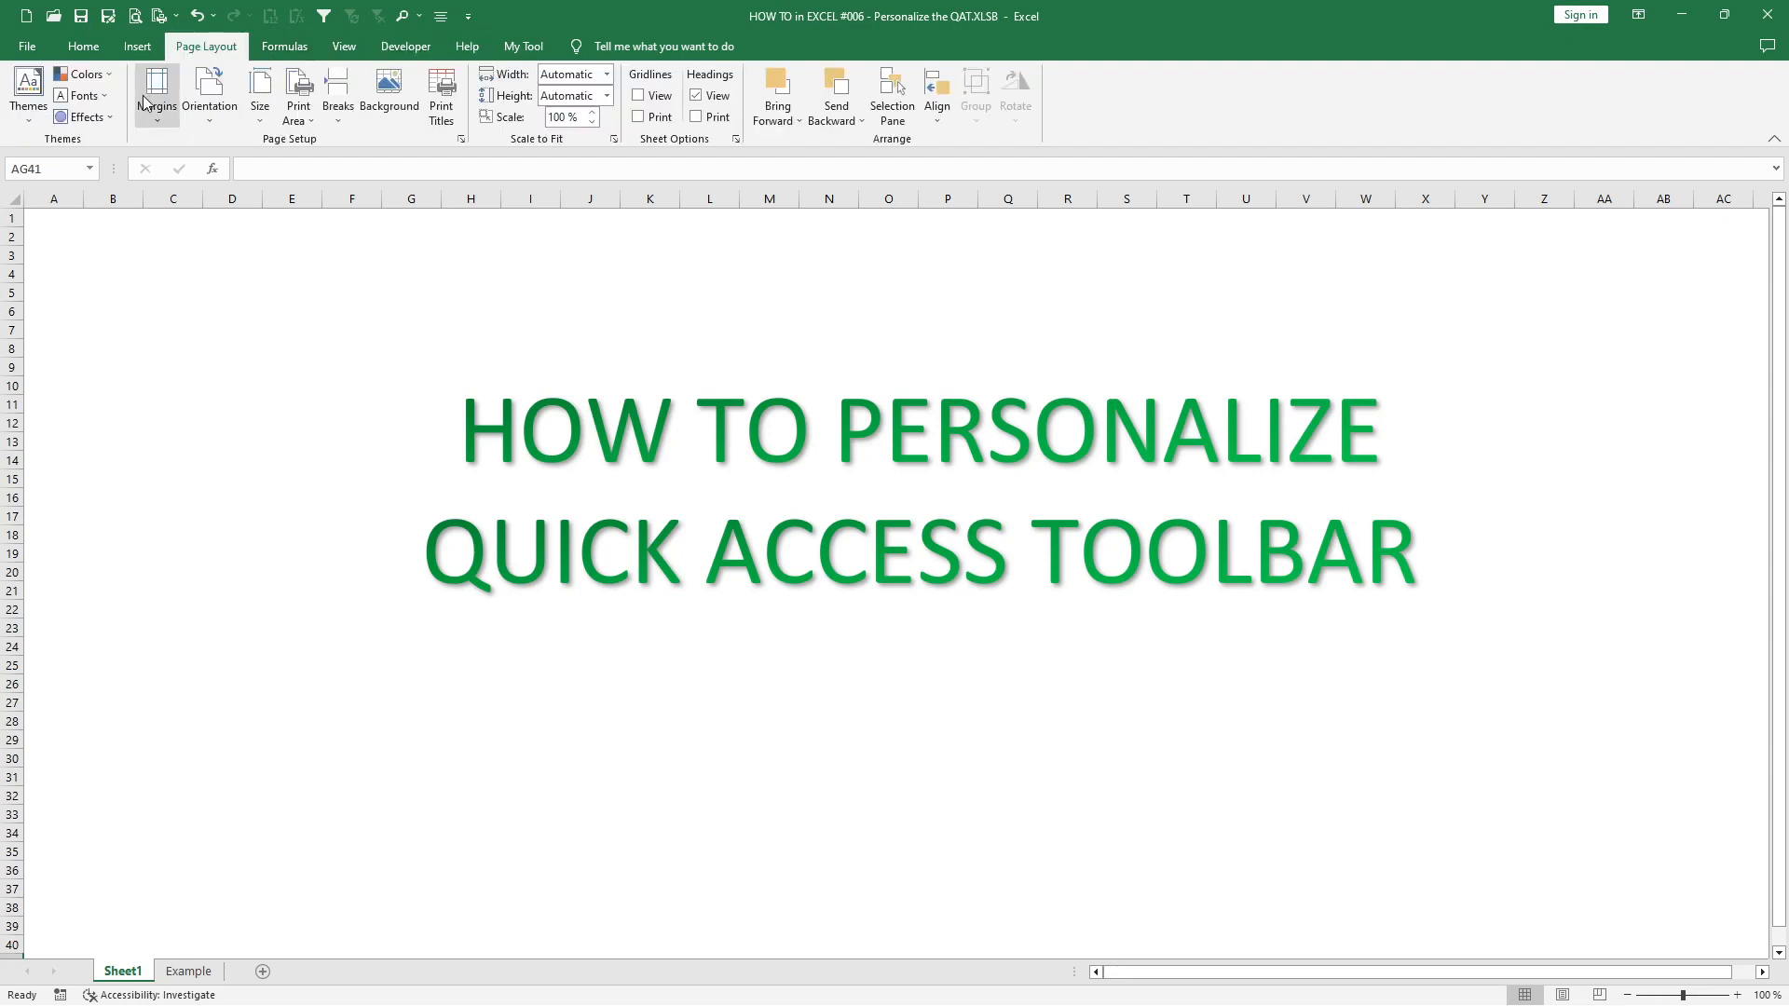
click(105, 118)
click(101, 118)
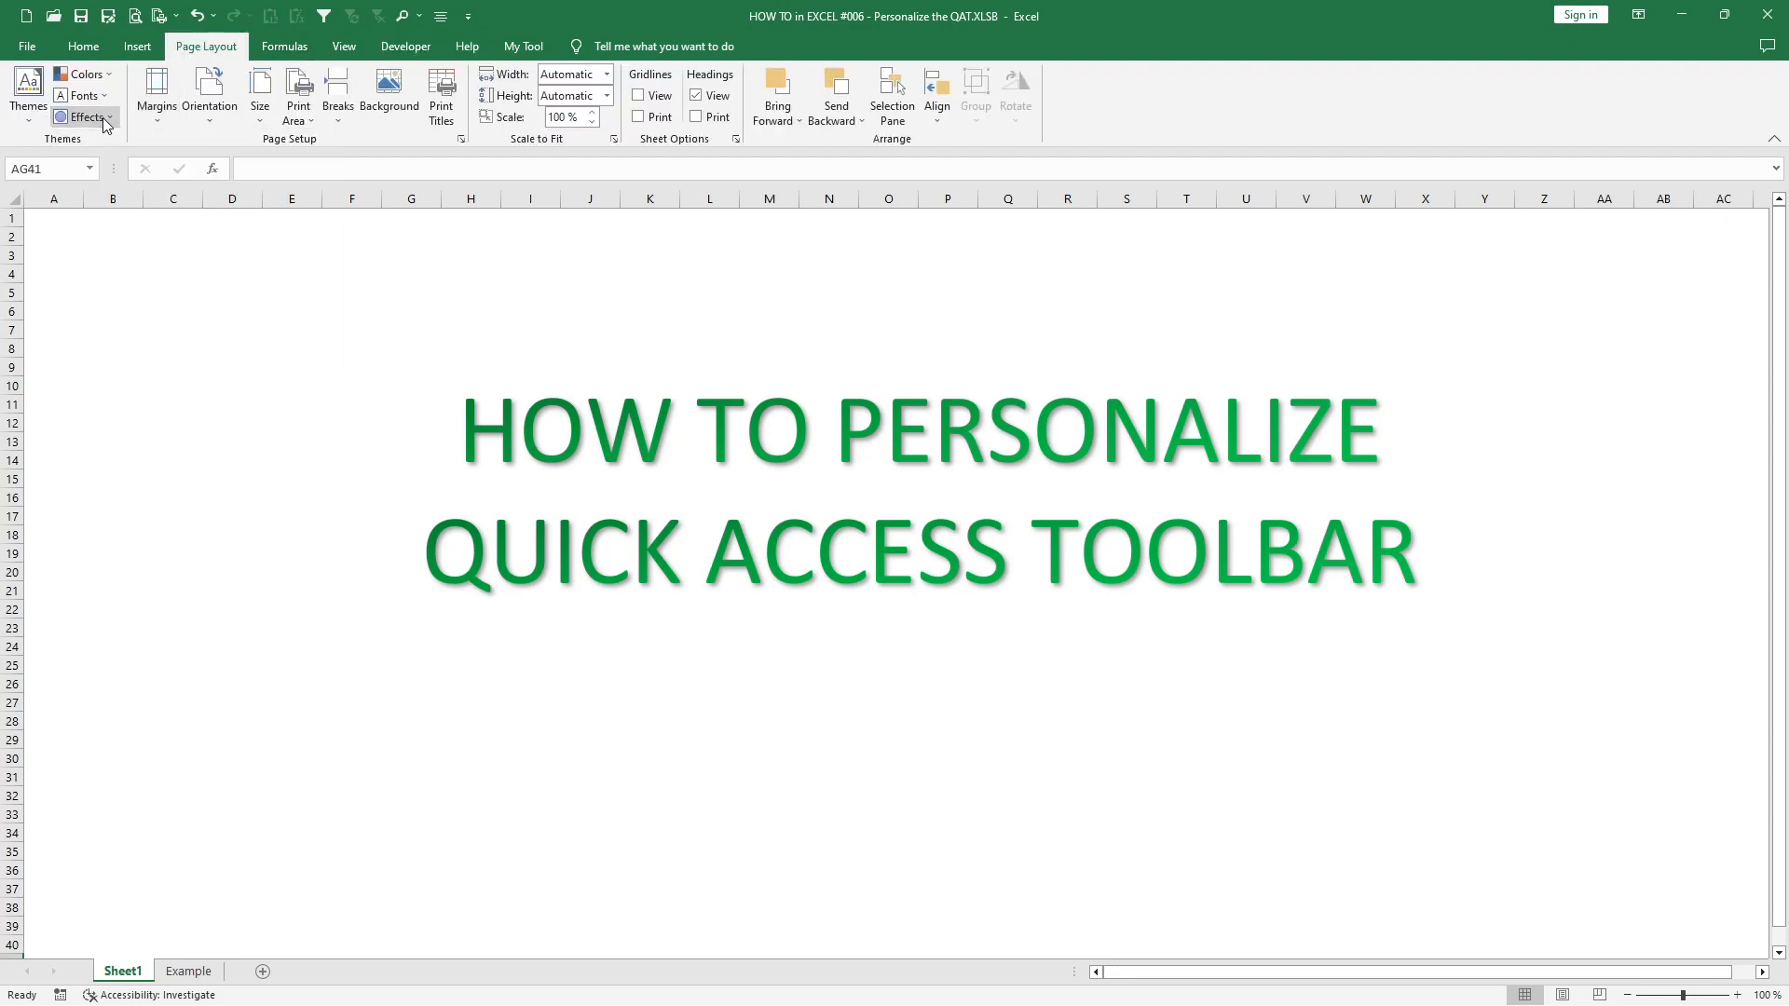
- Open the full Quick Access Toolbar customization options and list the commands of the PivotTable Tools Design Tab category
click(468, 17)
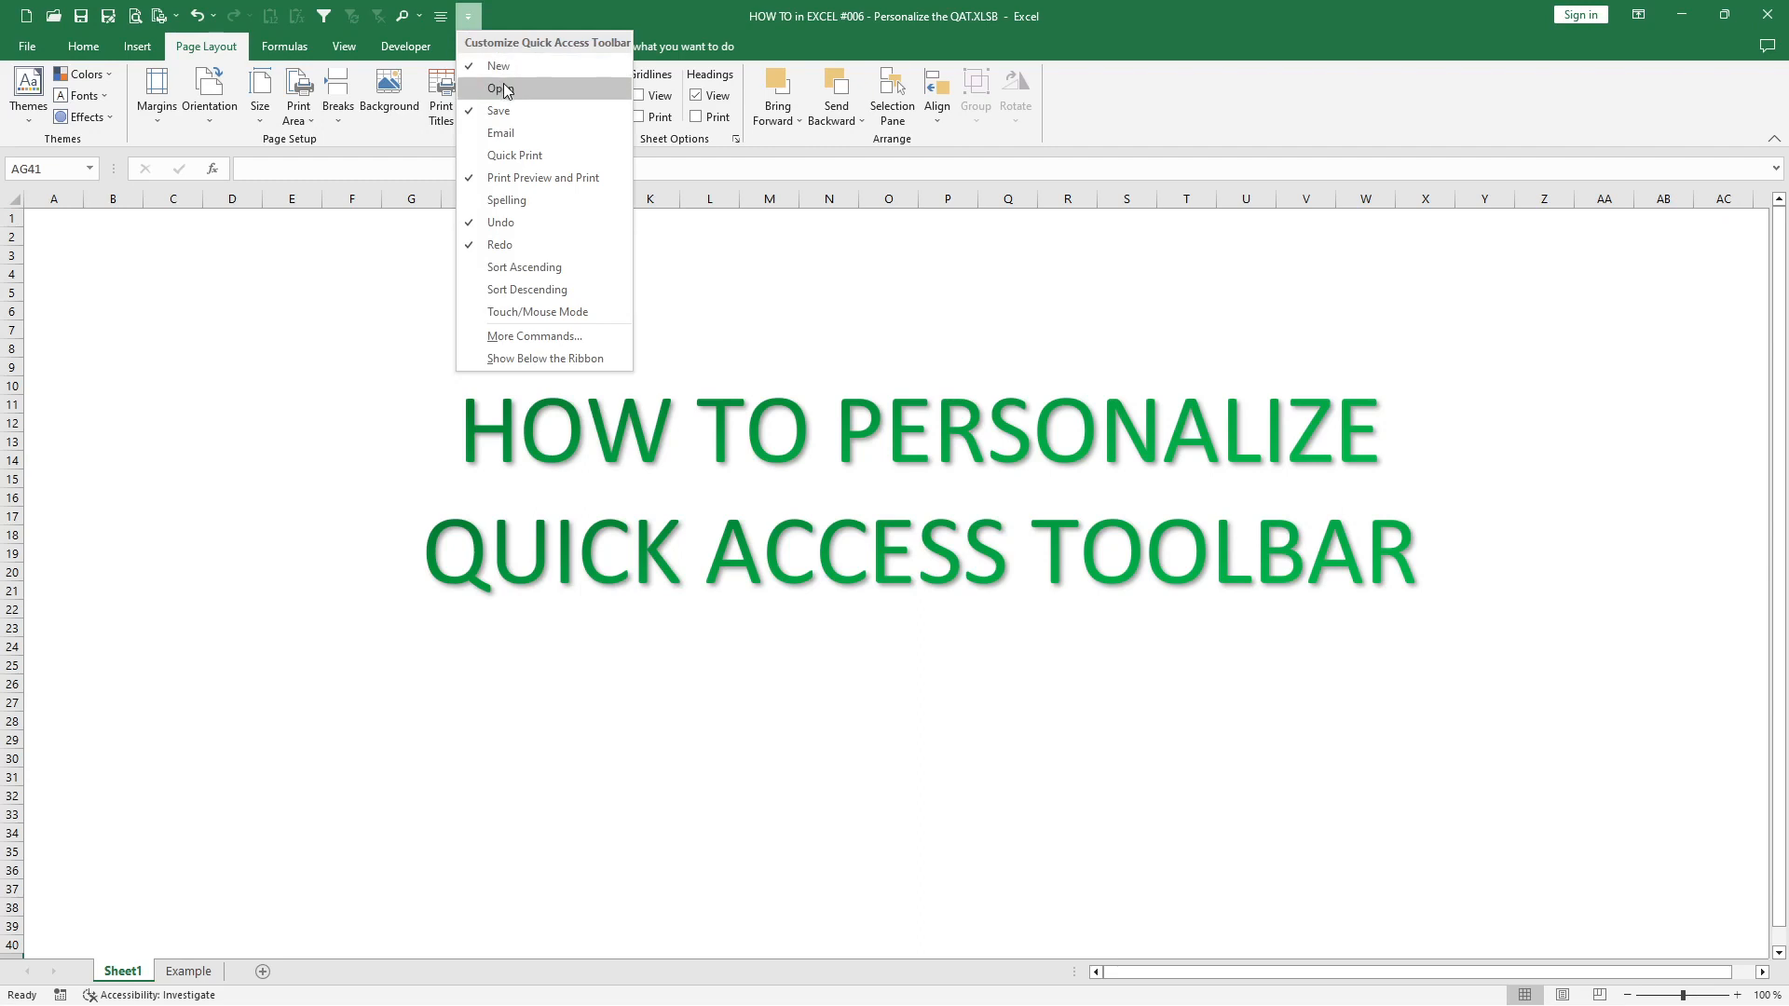
click(521, 338)
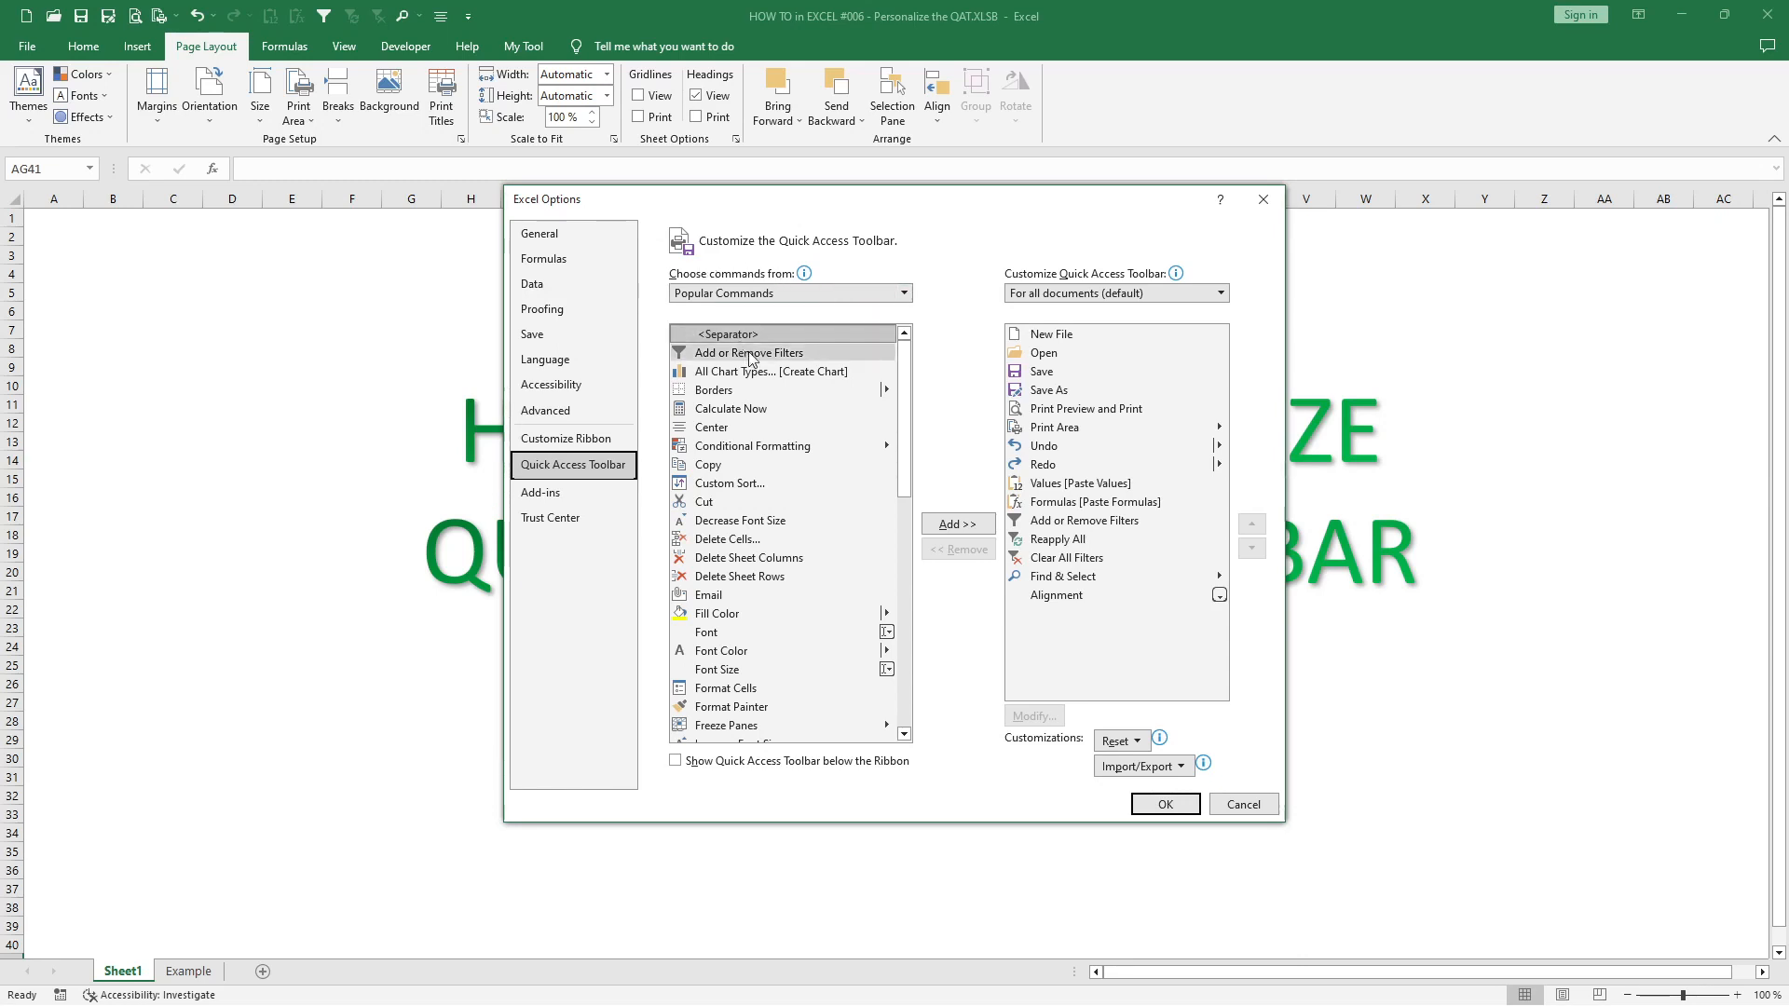
click(903, 293)
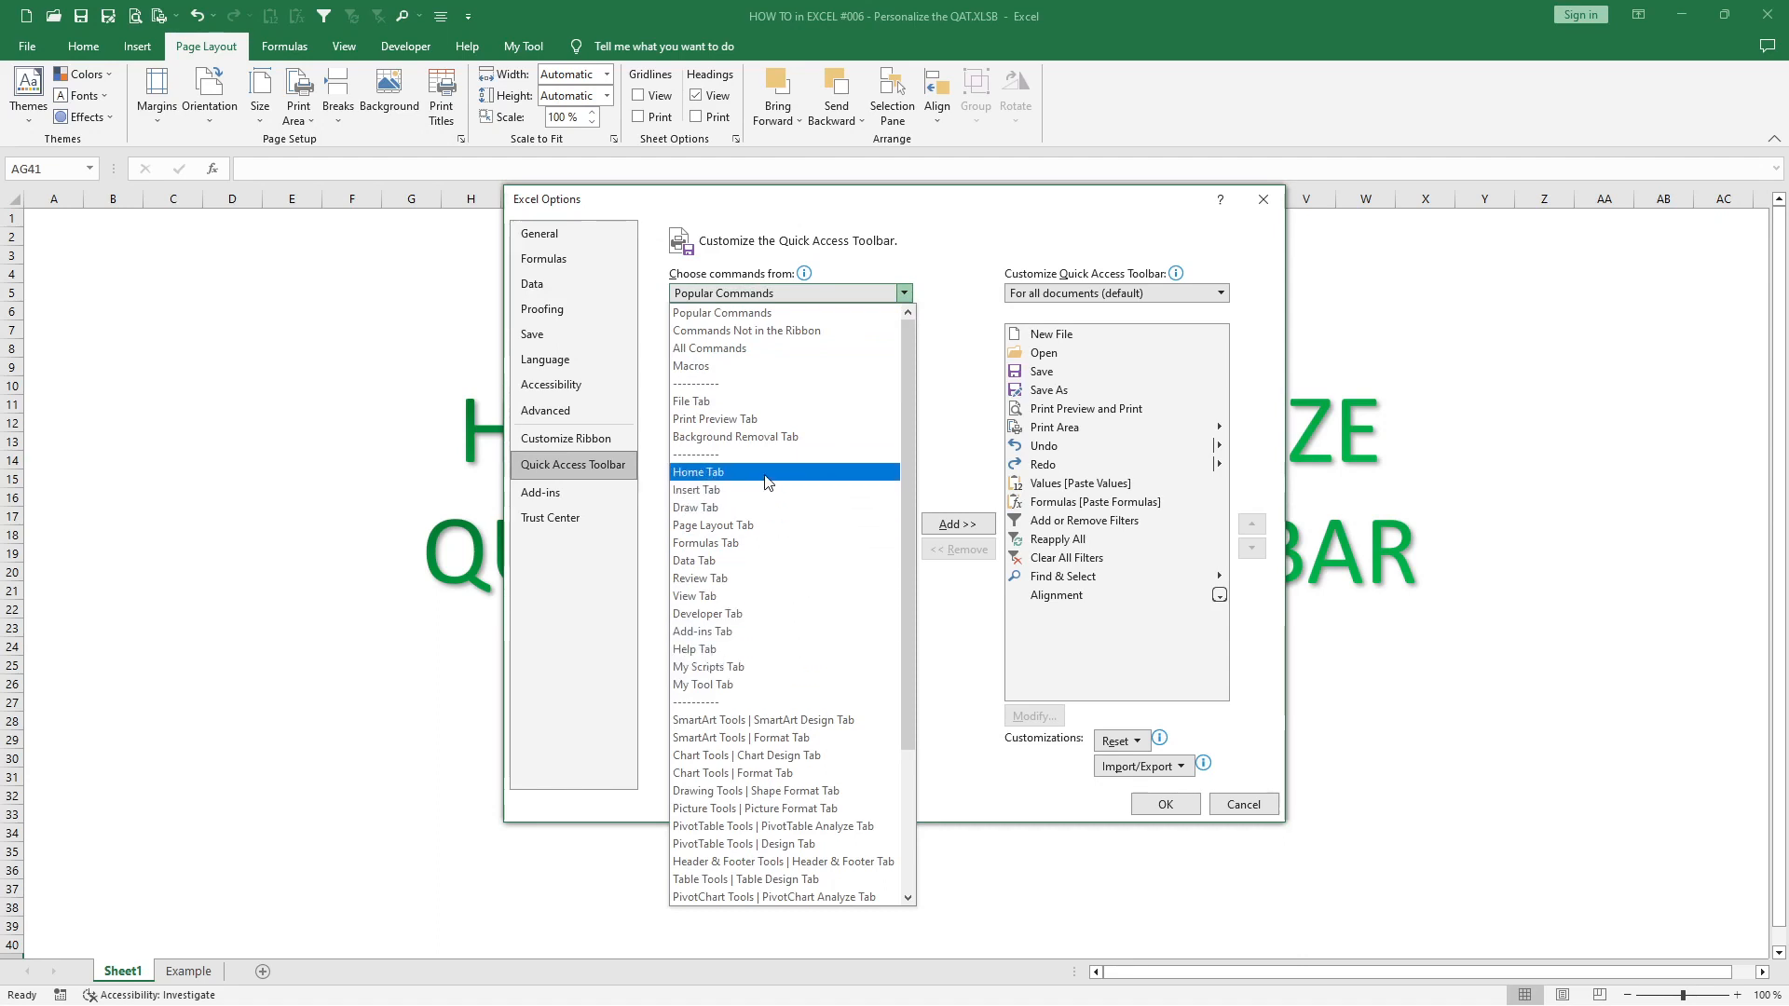
drag(908, 668, 901, 818)
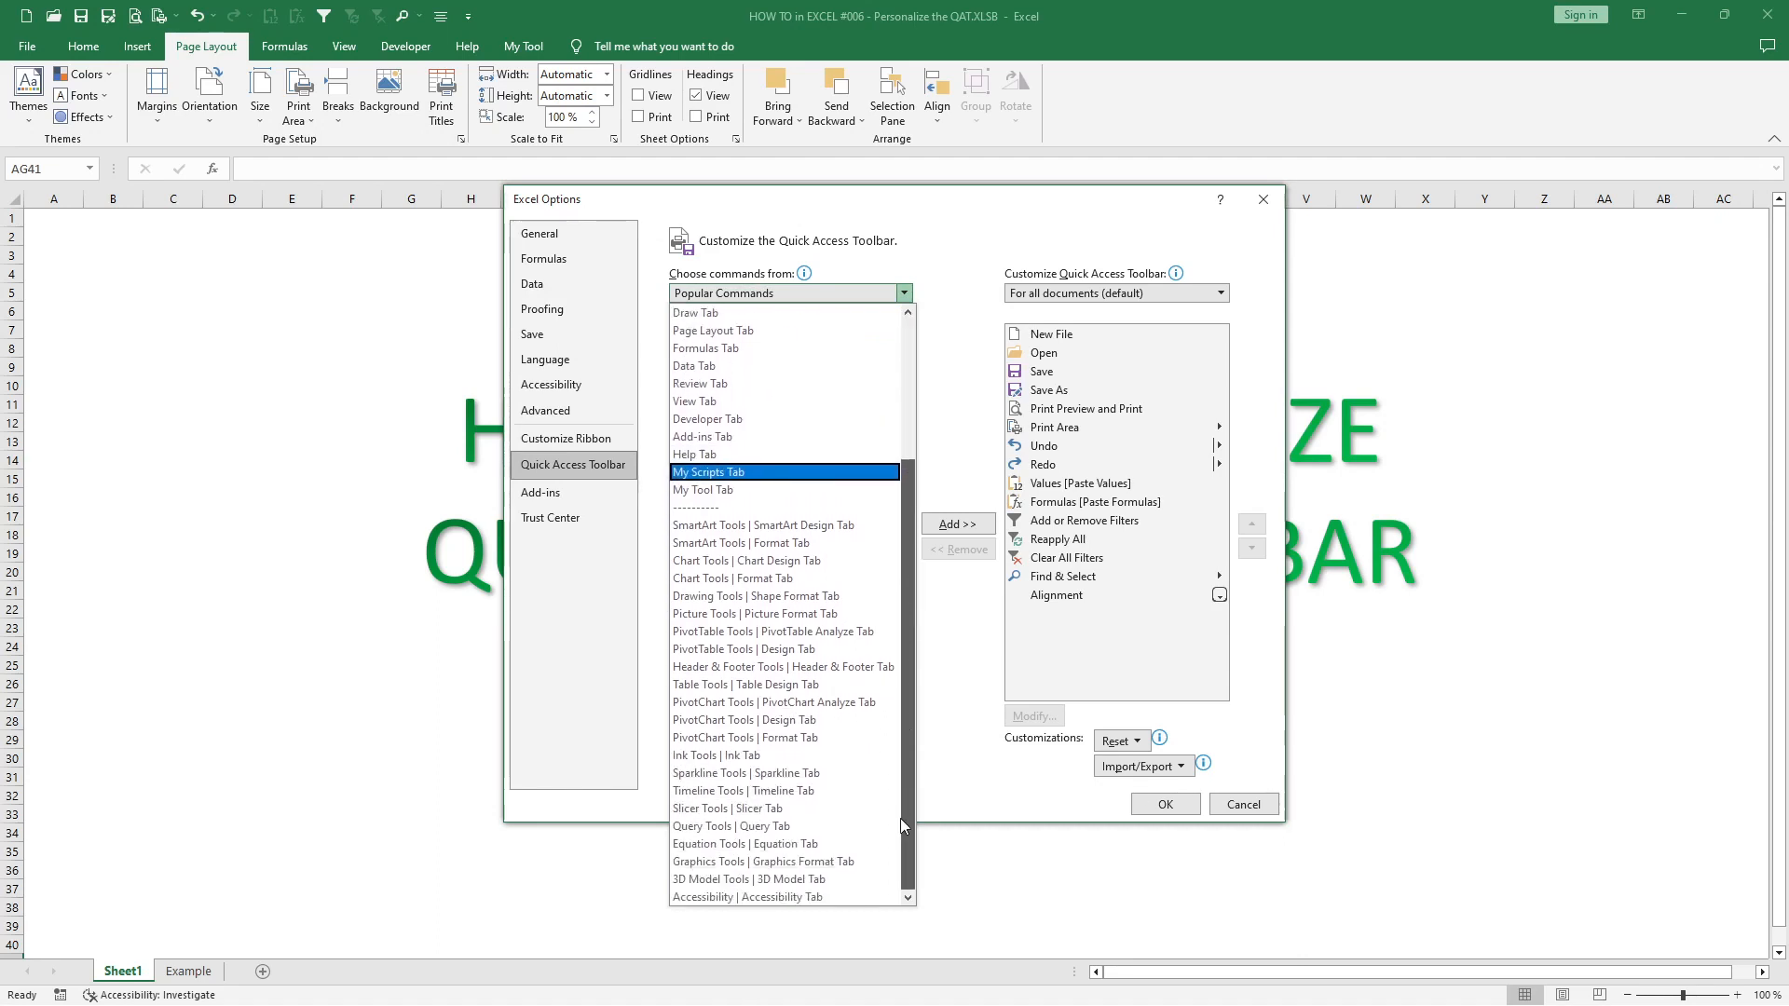
click(746, 649)
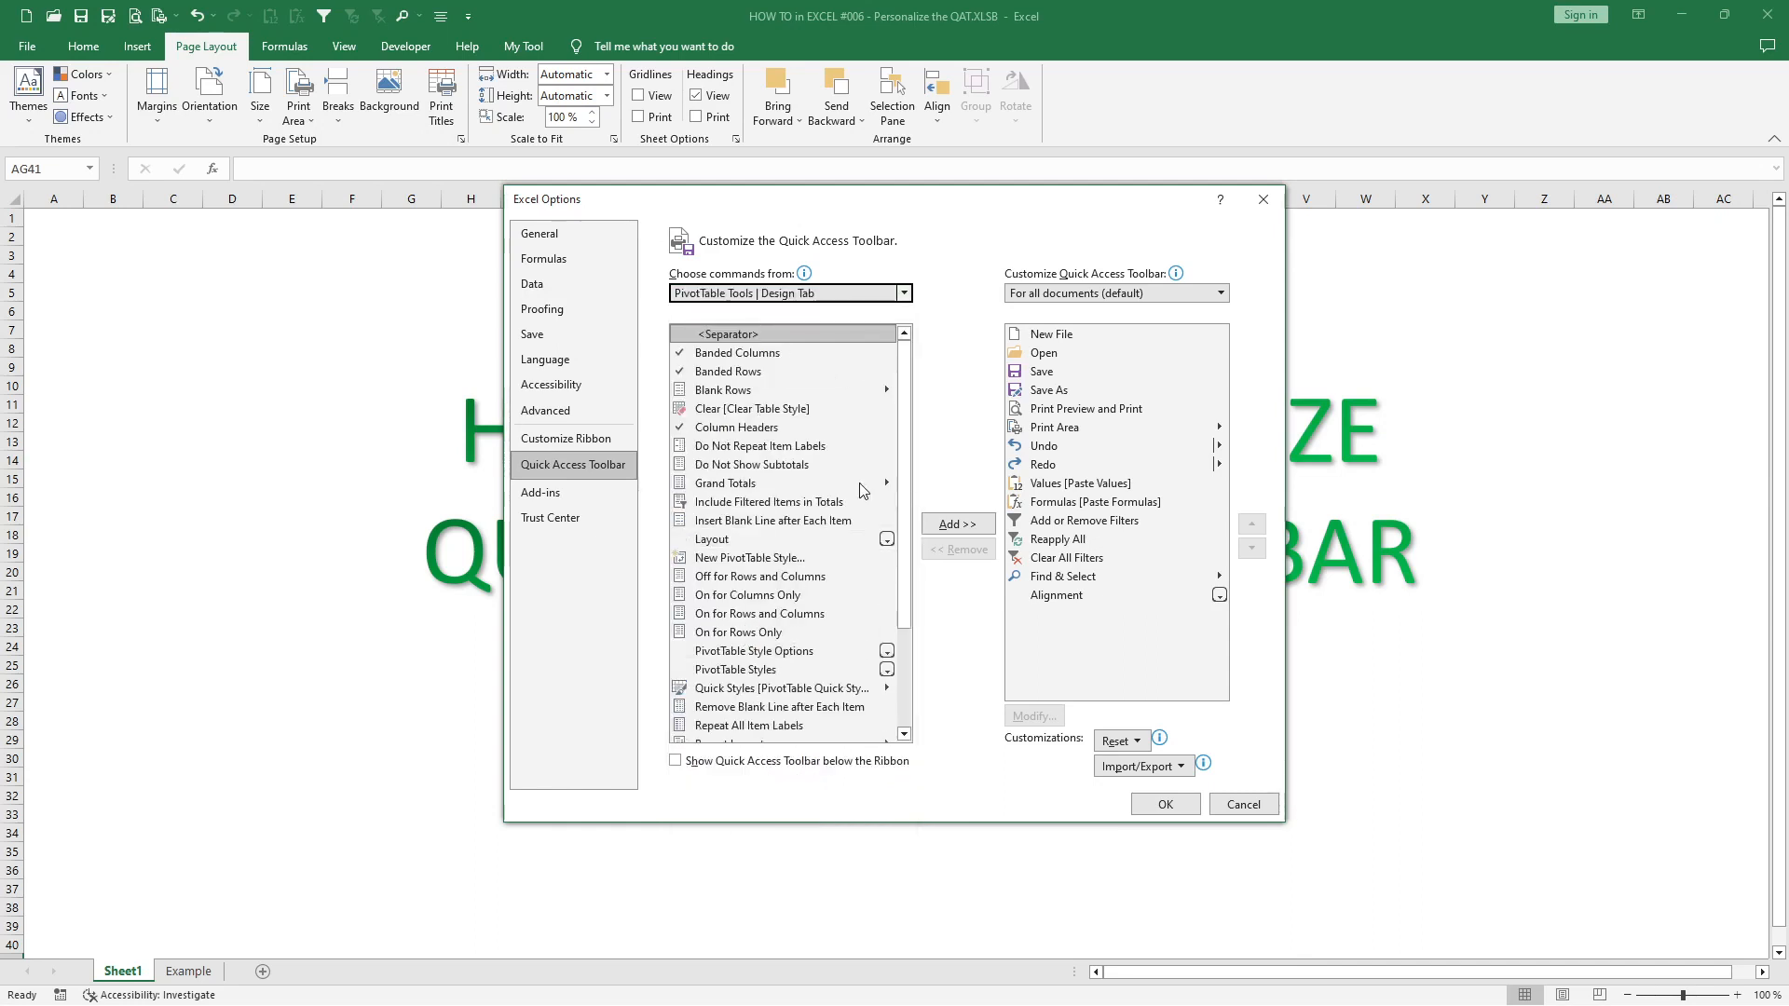
mouse_move(904, 445)
mouse_down()
mouse_move(906, 562)
mouse_move(903, 433)
mouse_up()
- Add the Align Bottom command from the Home Tab category to the Quick Access Toolbar list and remove it again
click(906, 295)
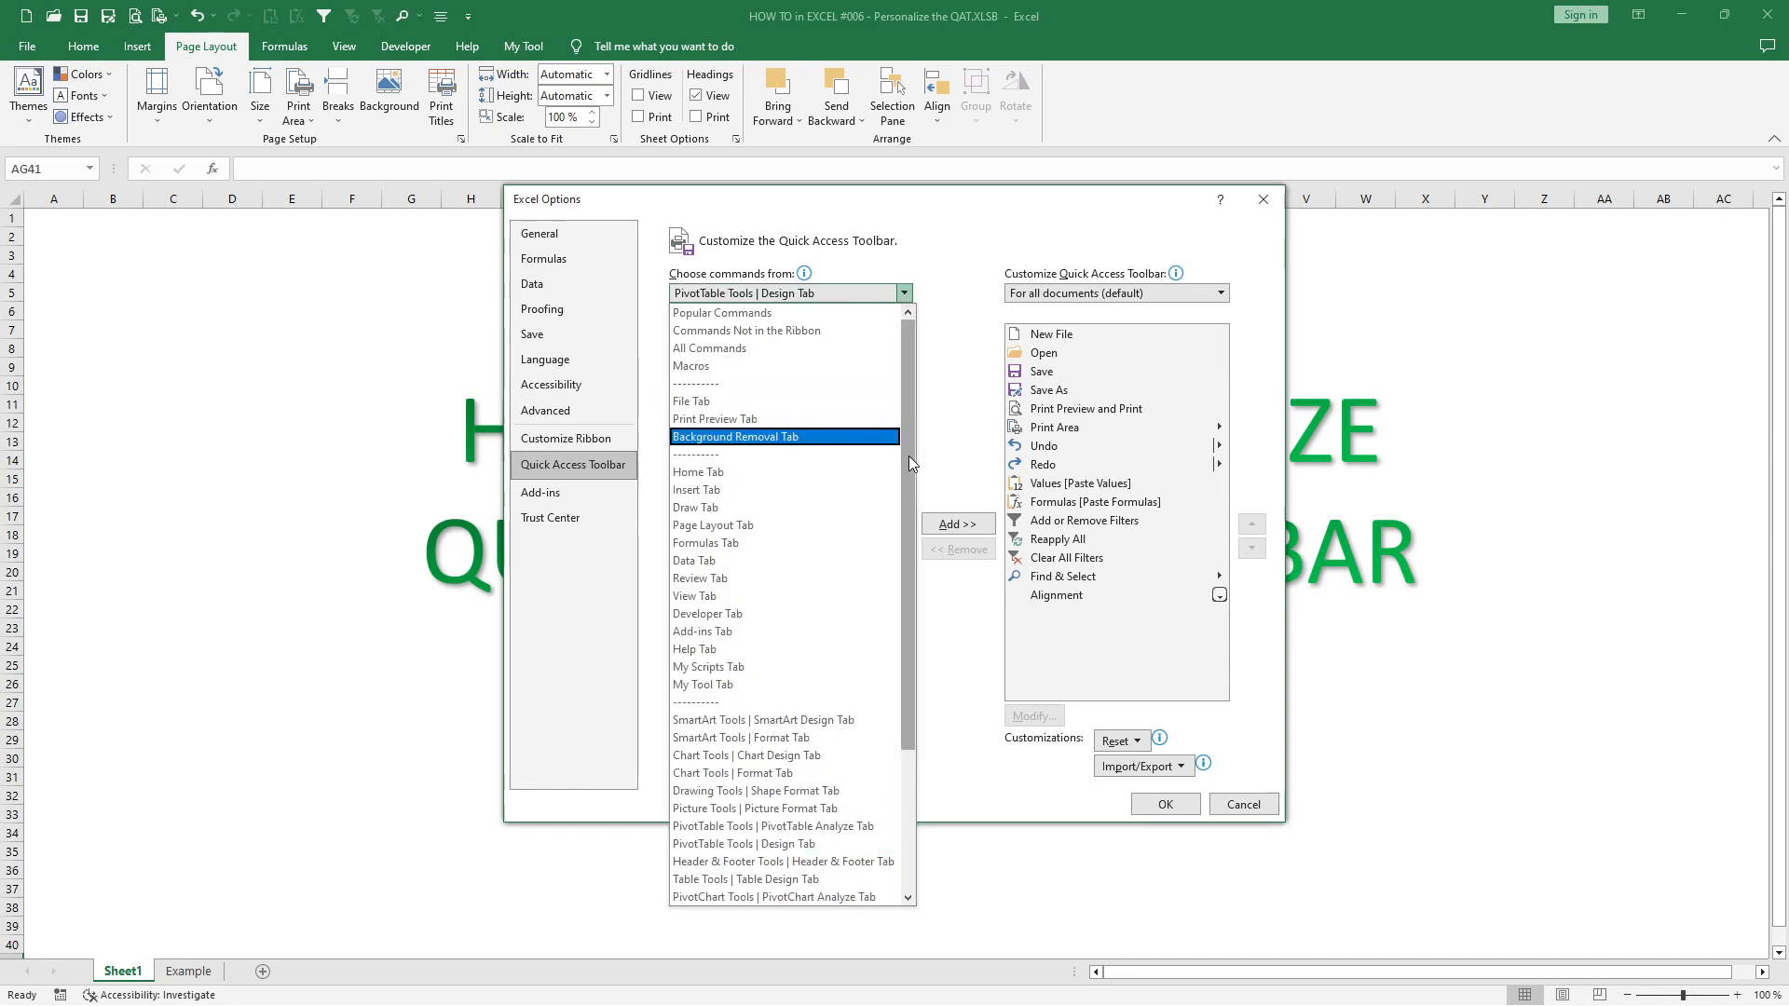
click(773, 473)
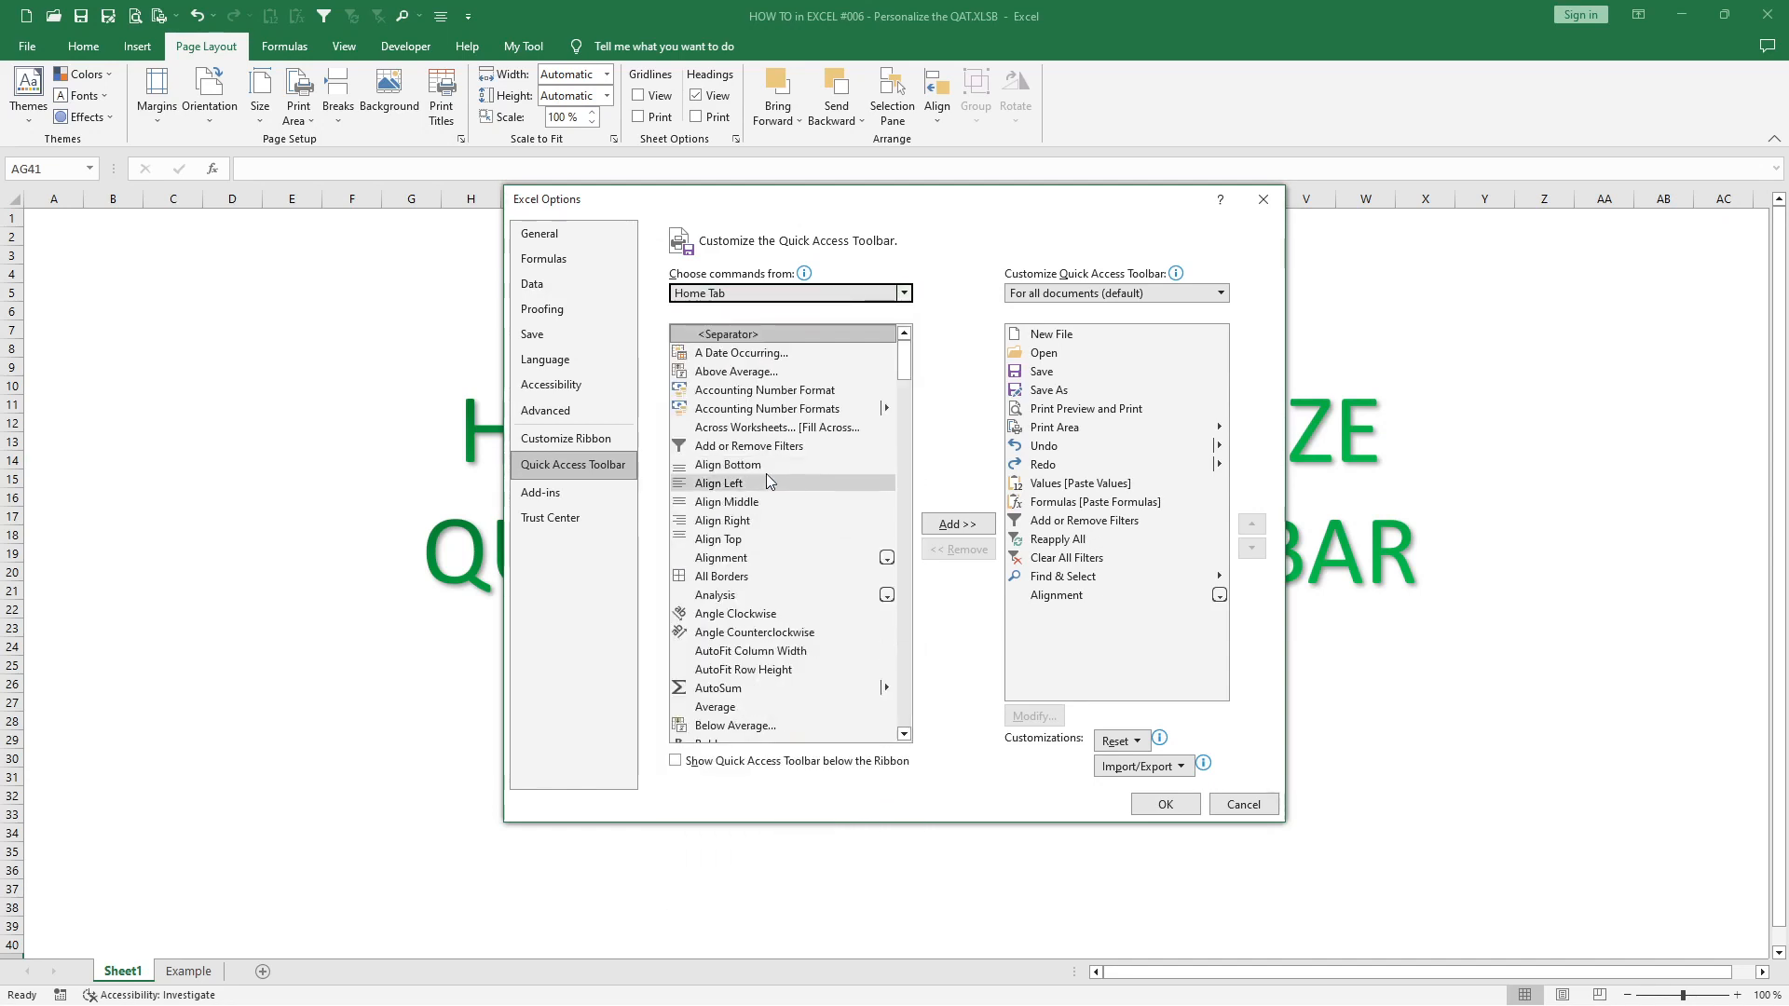
click(766, 465)
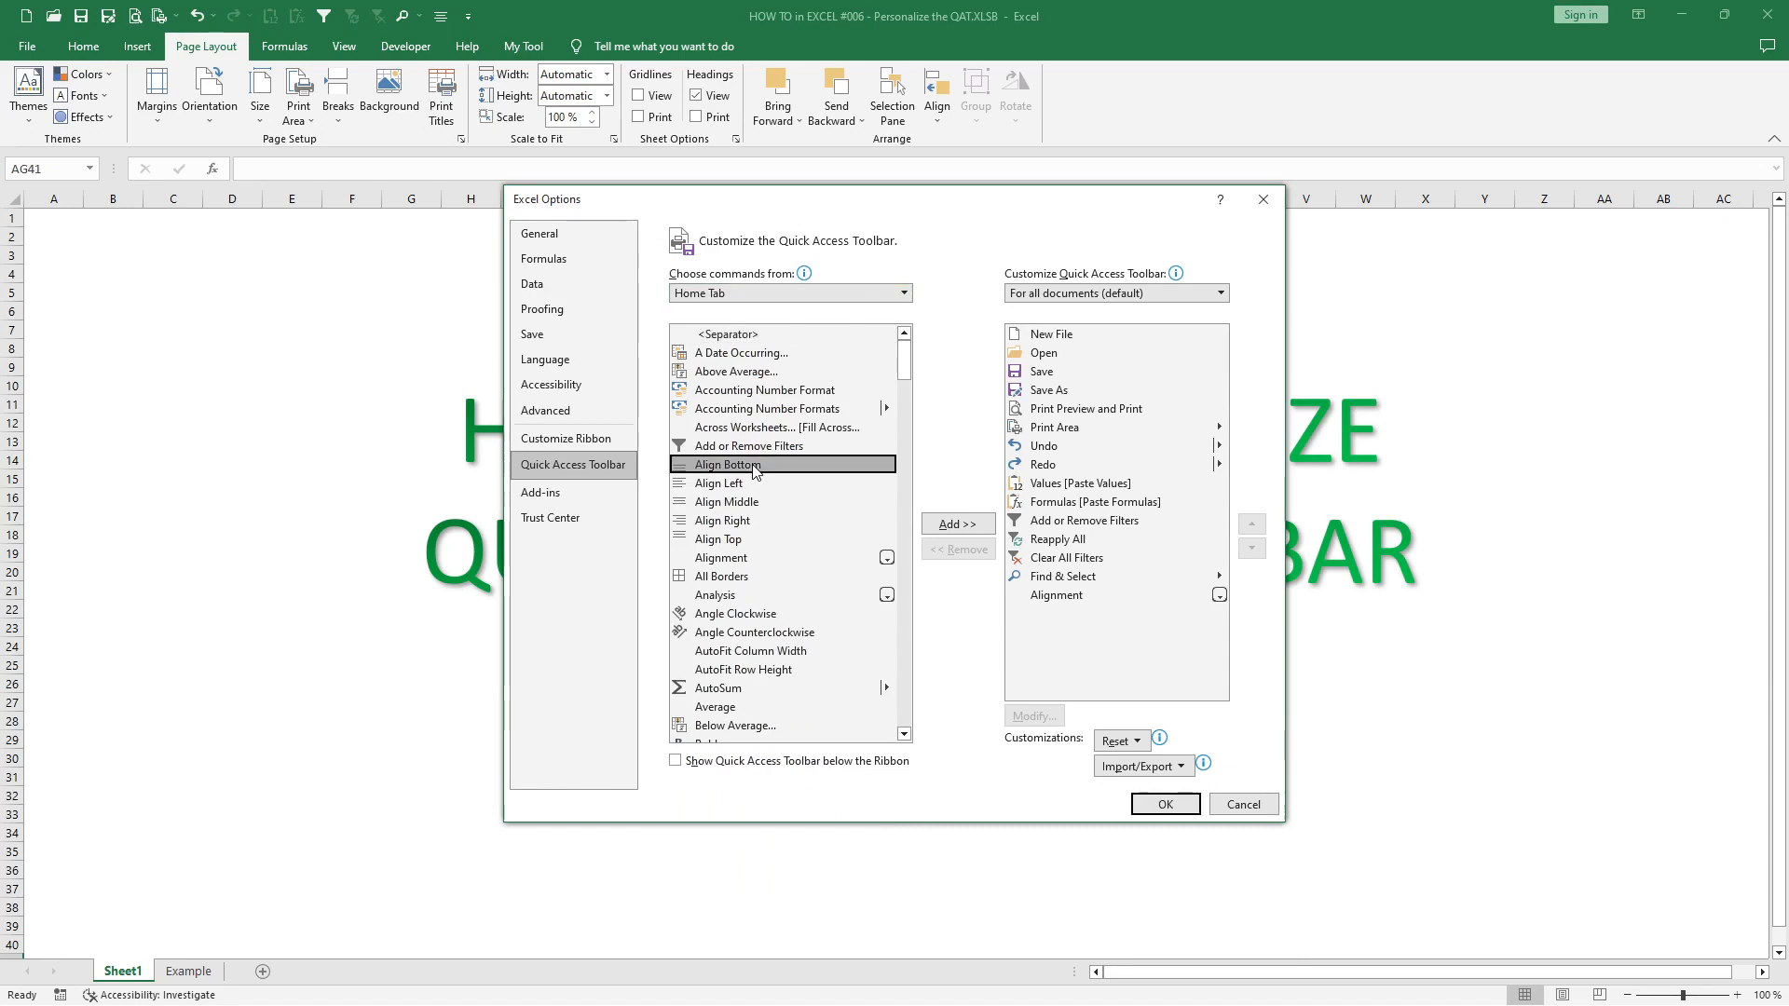
click(957, 523)
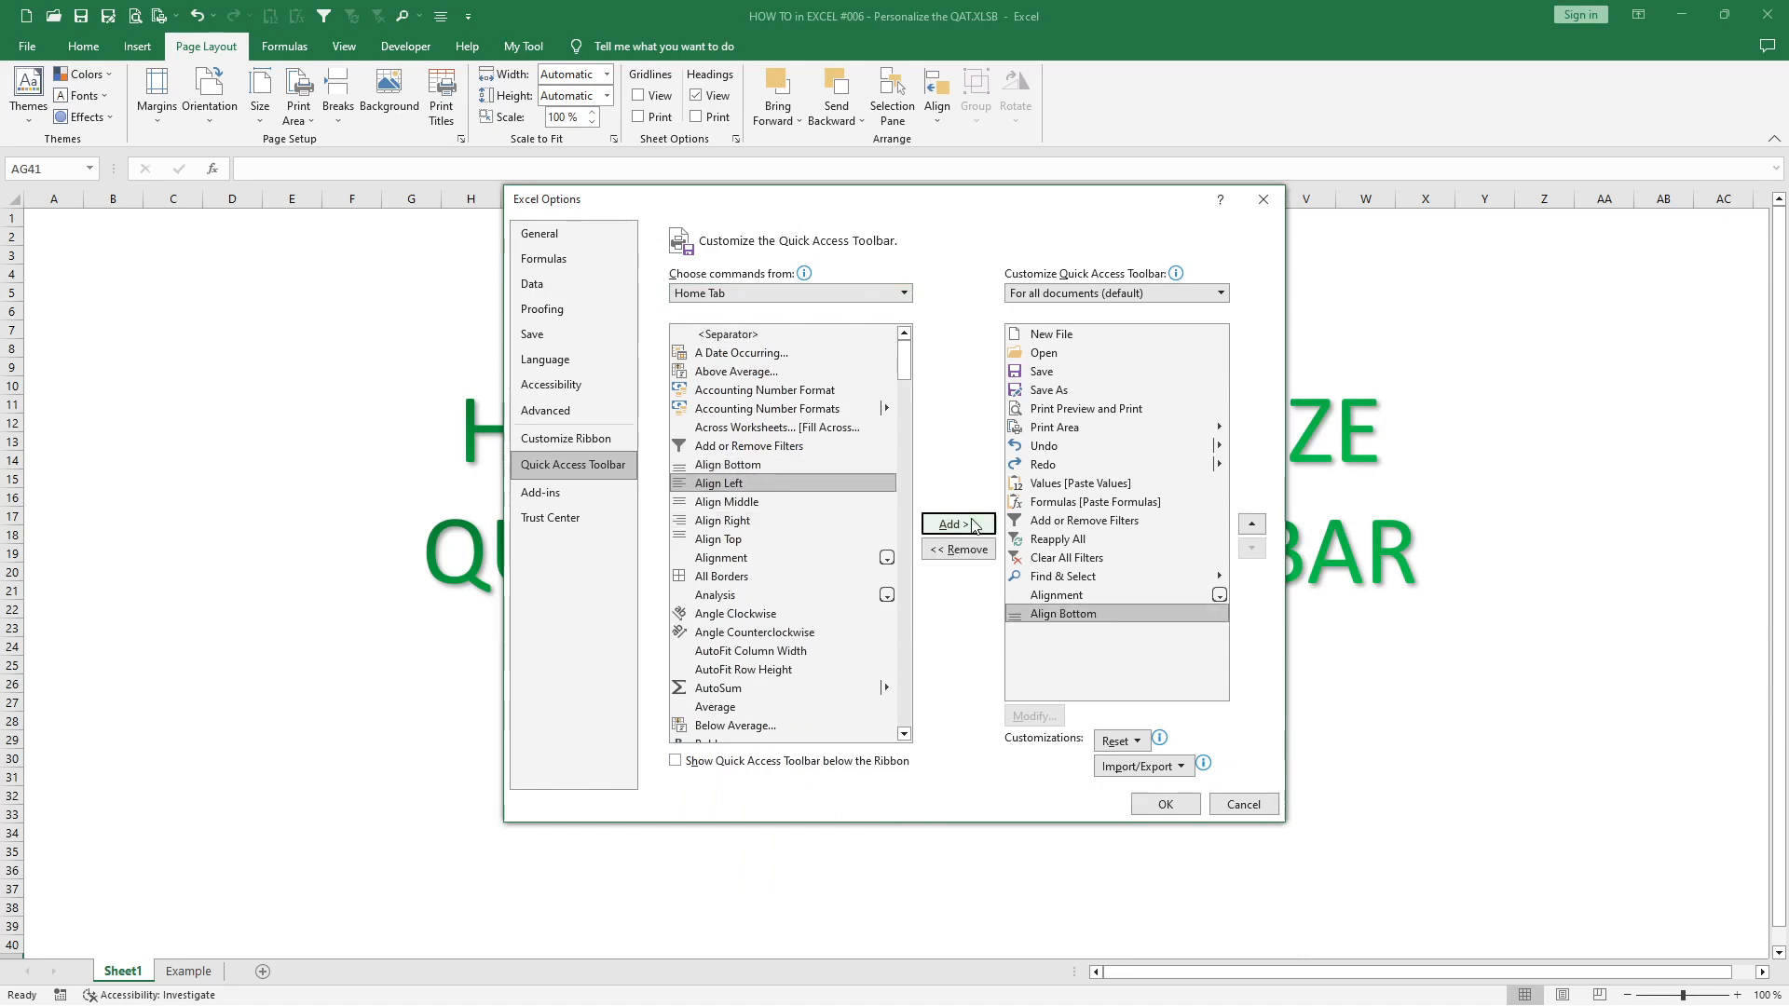
click(1052, 615)
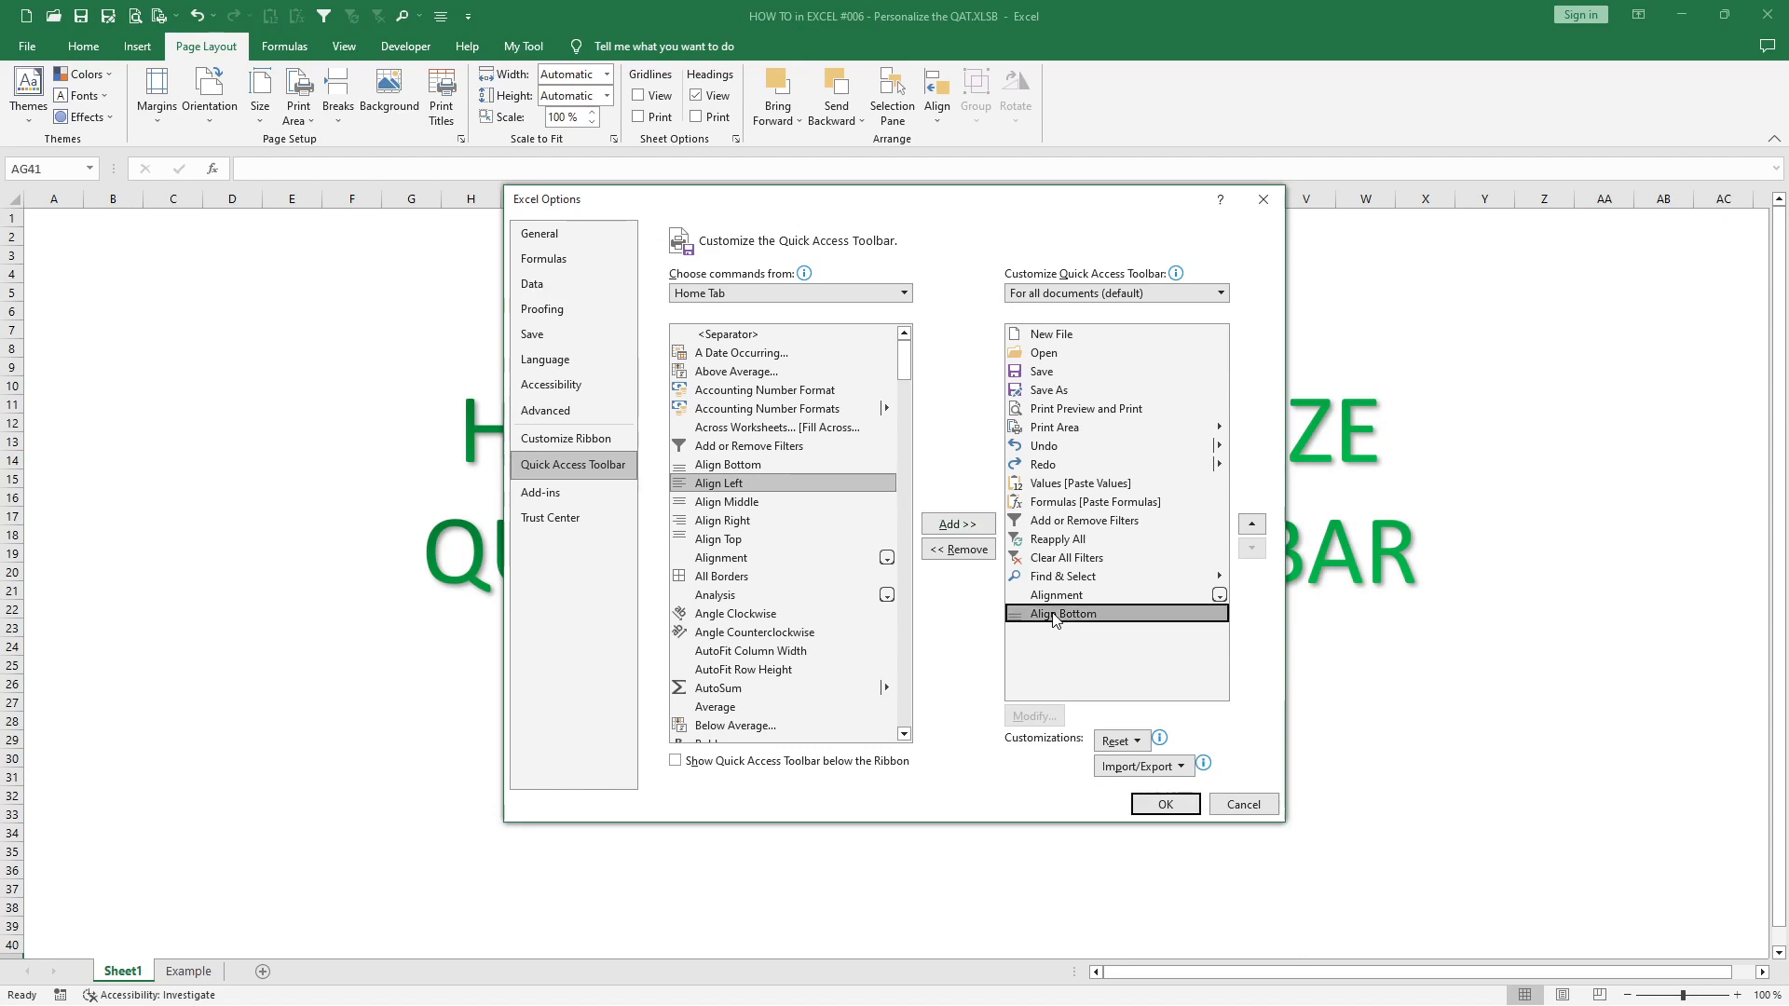
click(967, 552)
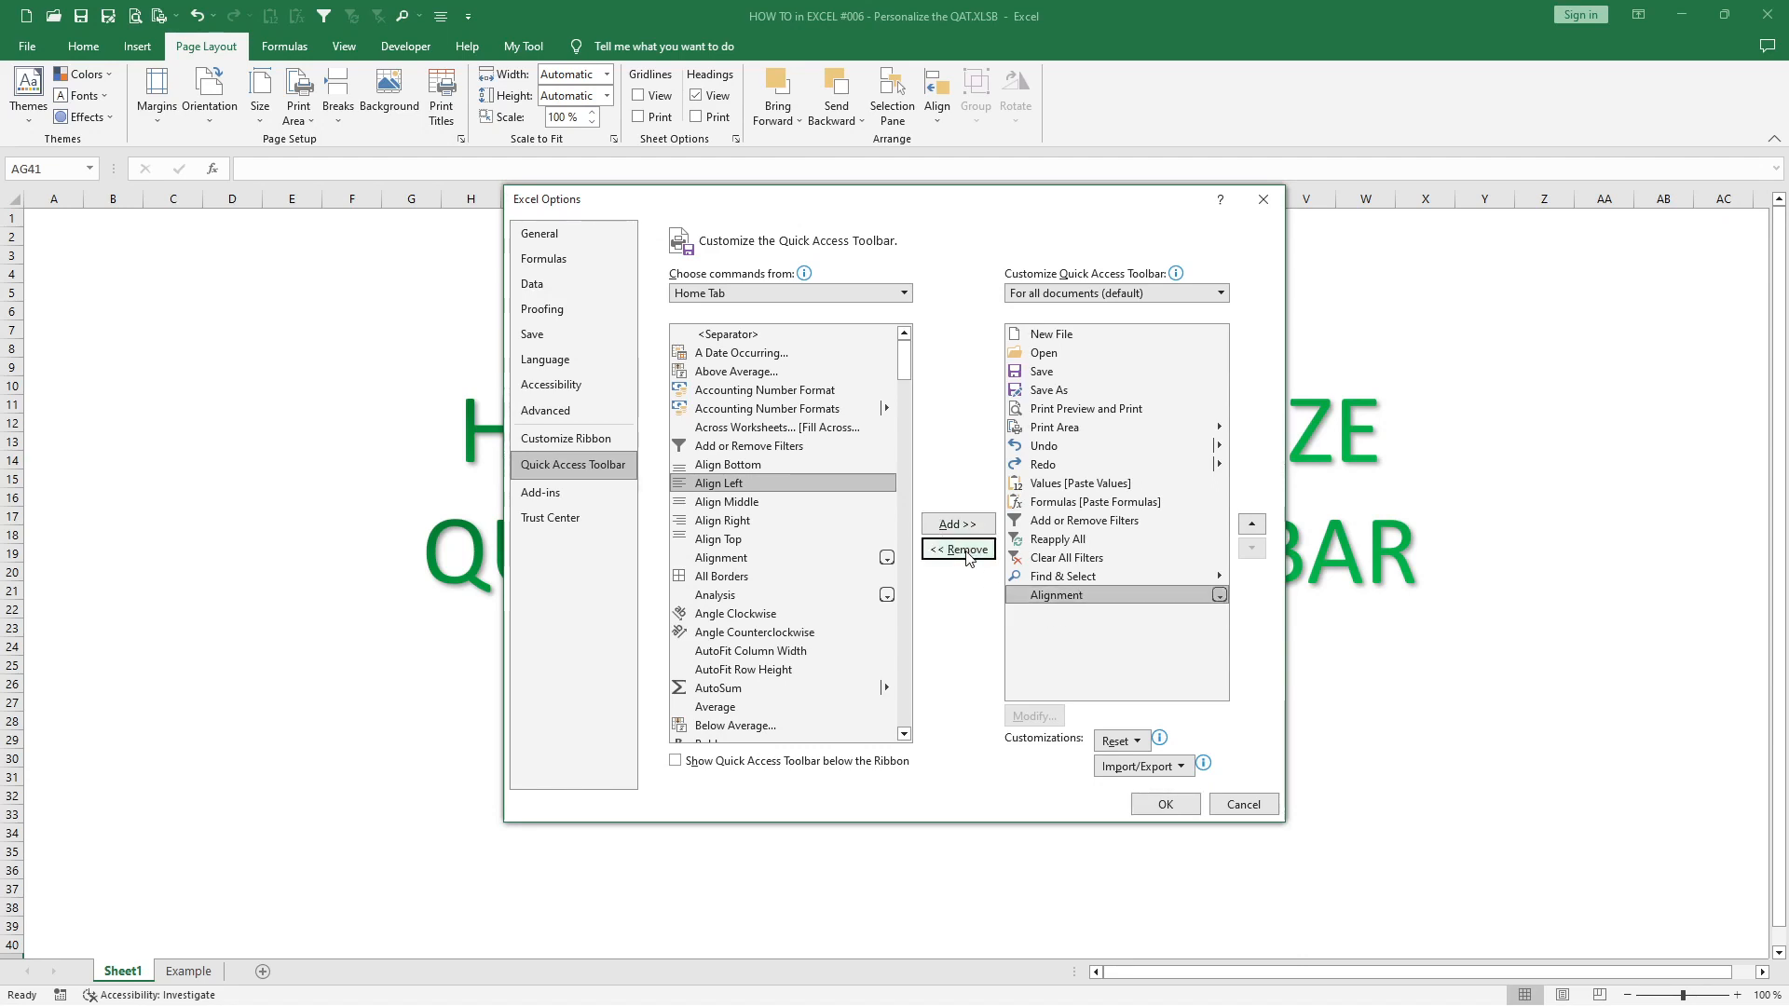
- Add the PERSONAL.XLSB!DateTo1900 macro from the Macros category to the Quick Access Toolbar list
click(903, 293)
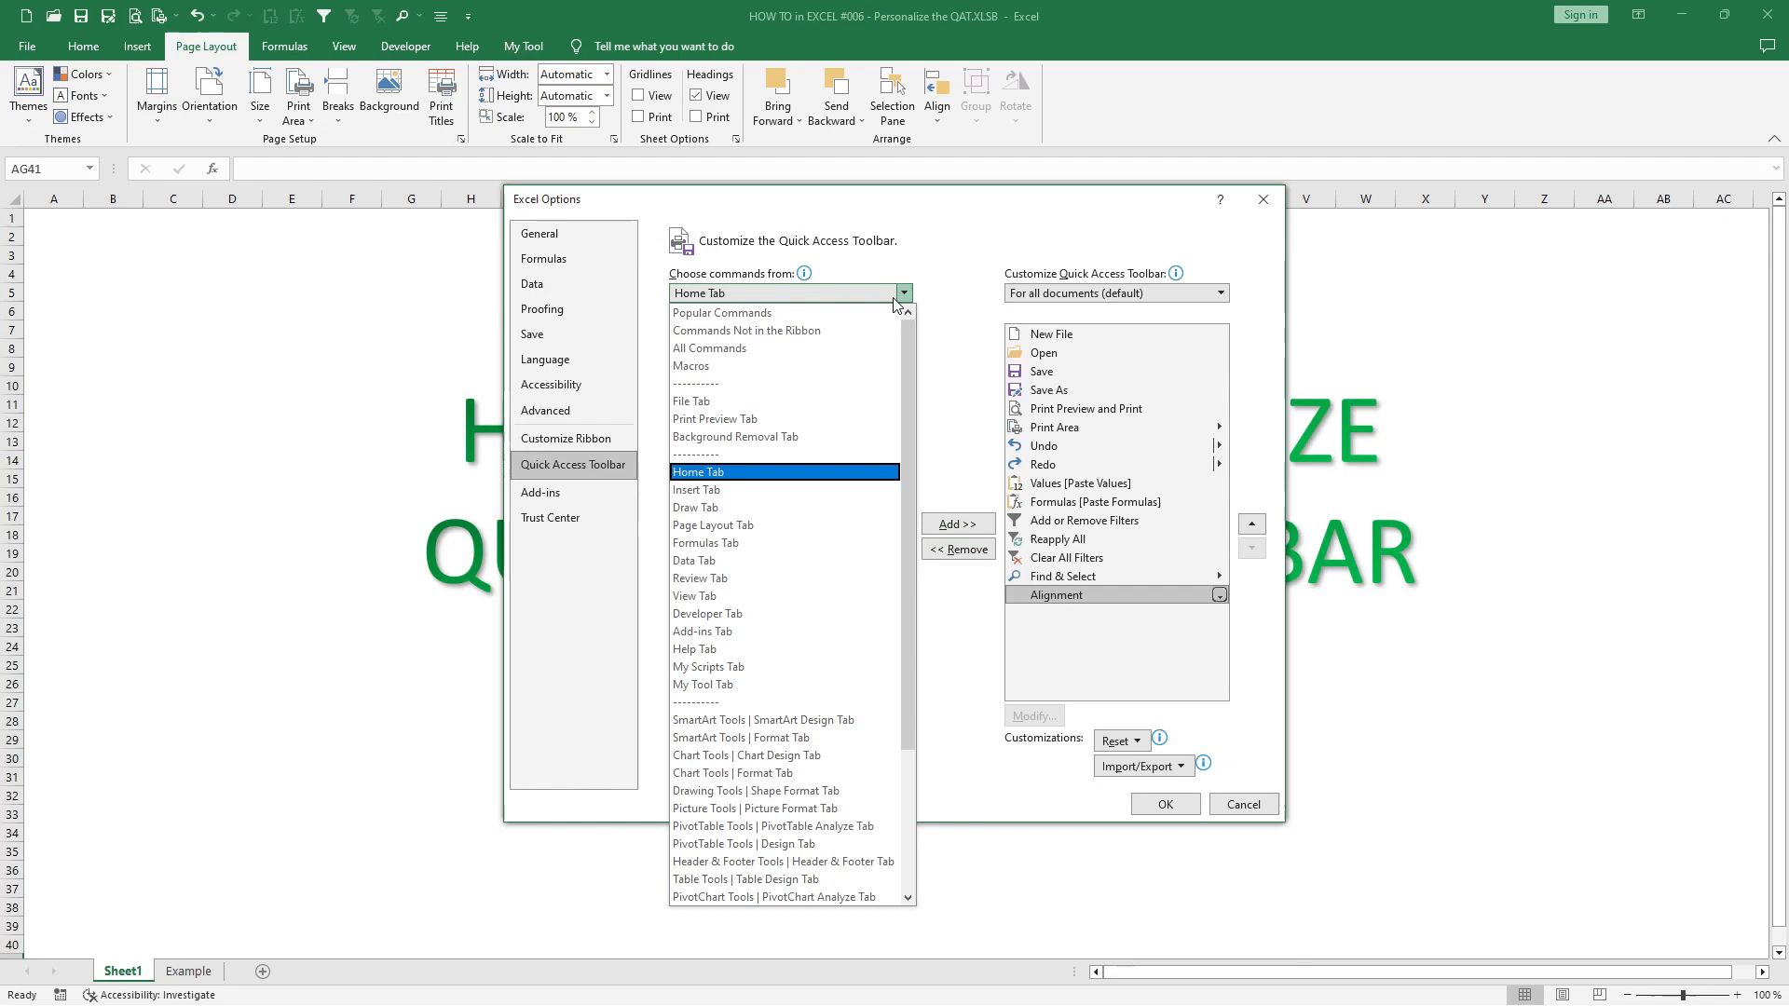
click(733, 368)
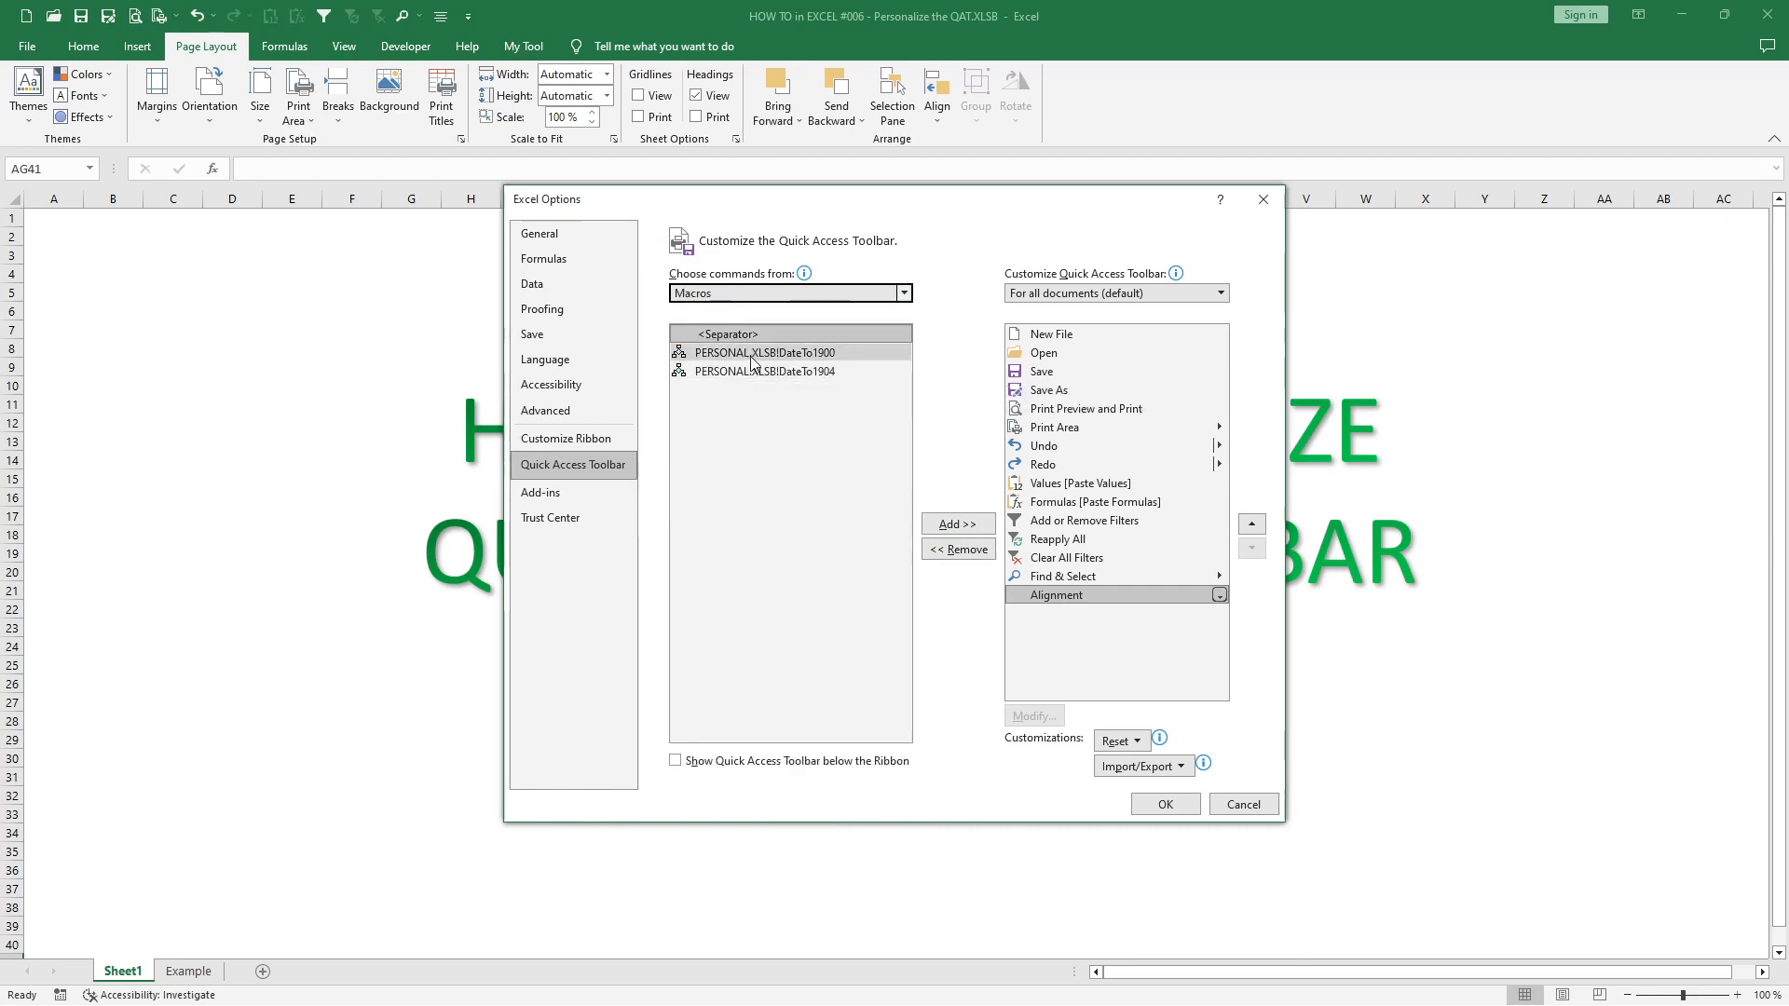
click(753, 358)
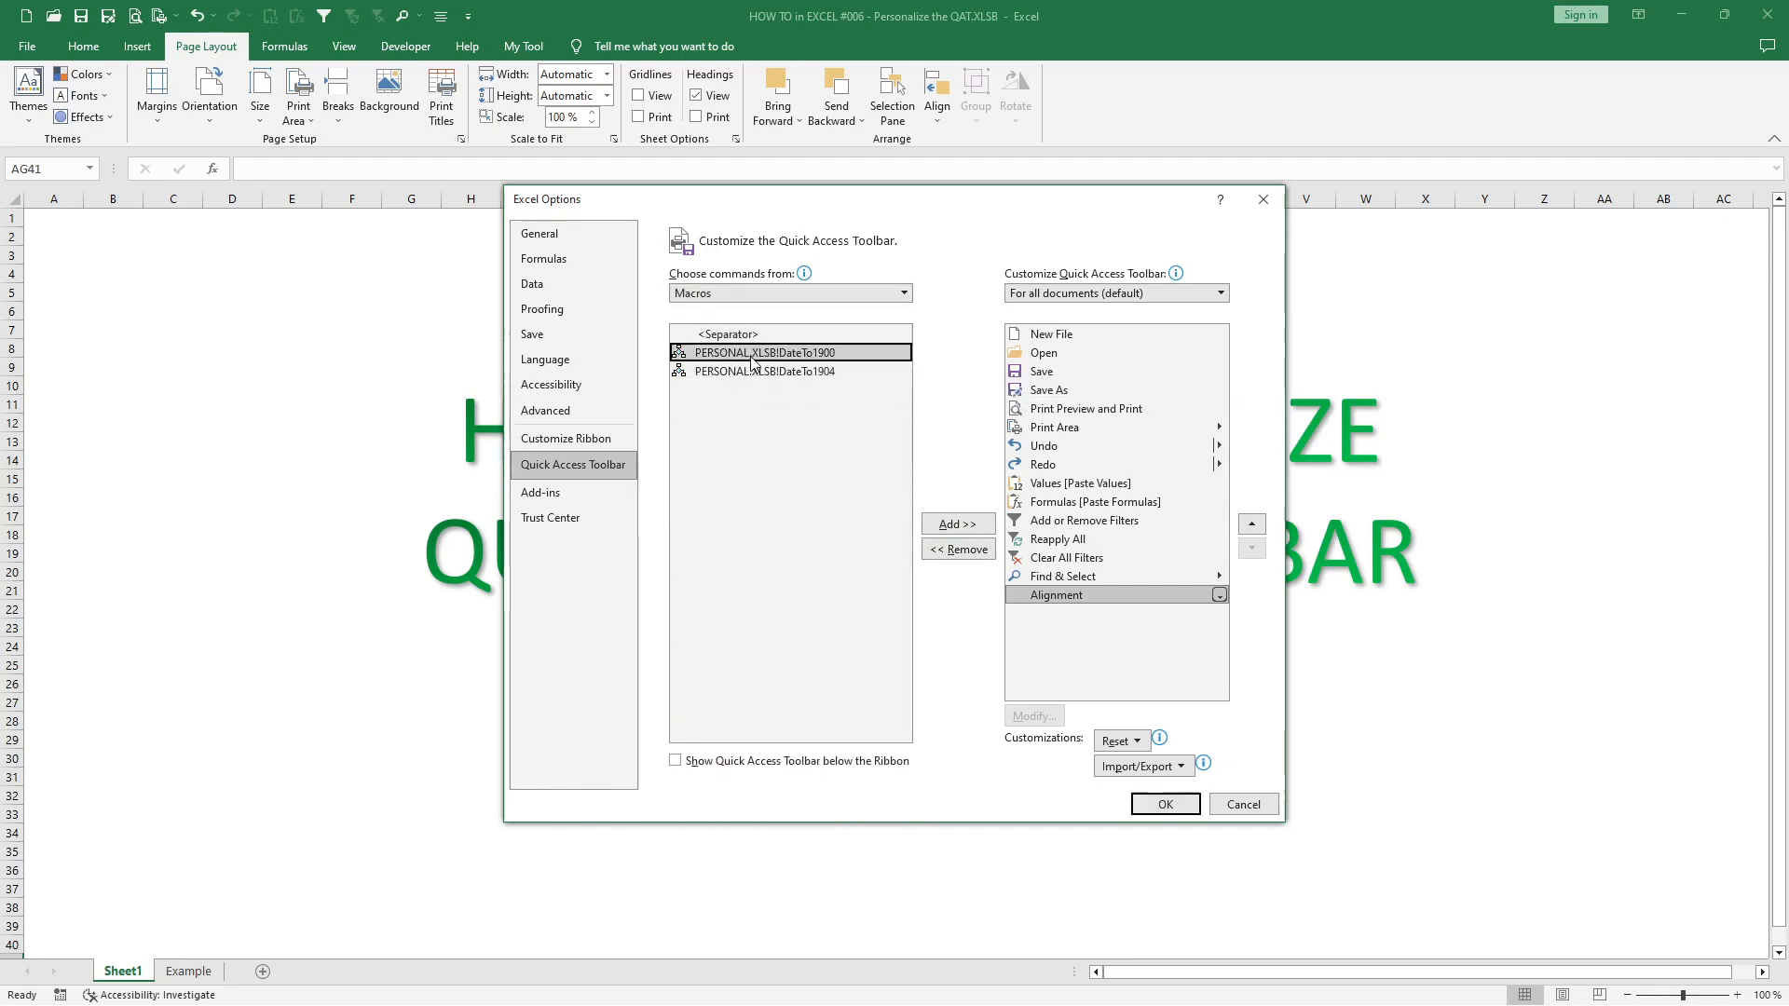
click(955, 526)
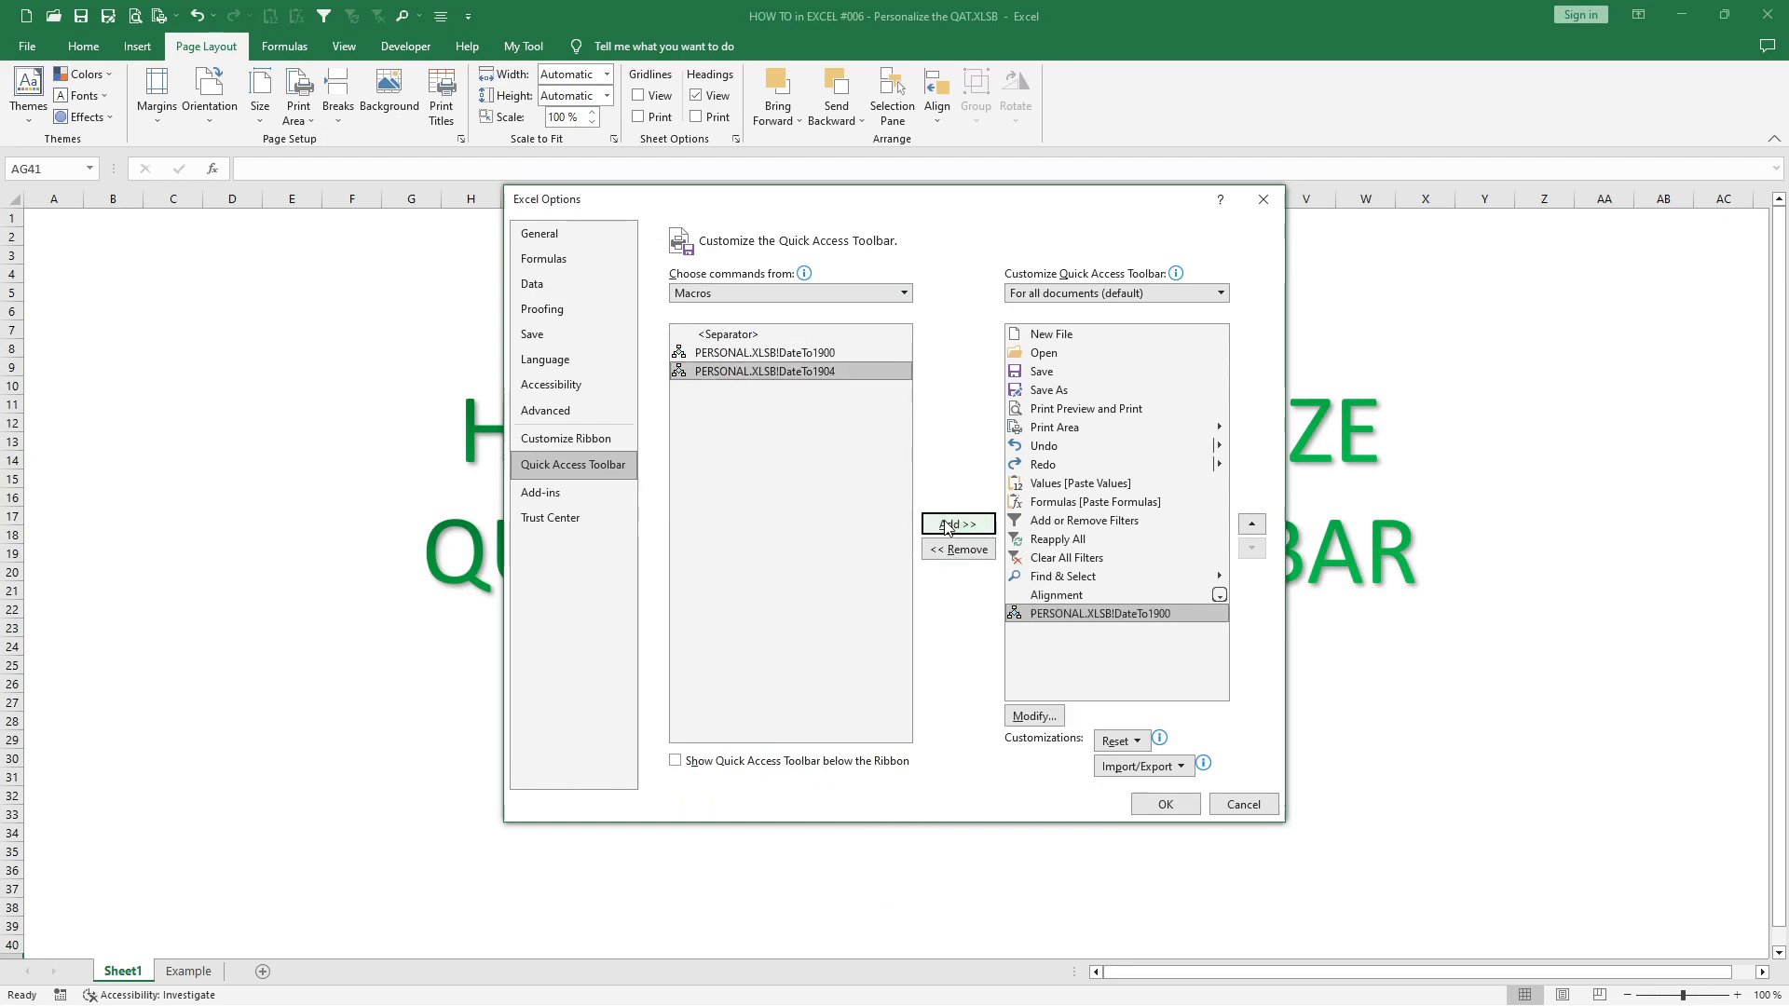
- Give the added DateTo1900 macro button the display name 1900 and the yellow smiley face symbol
click(1035, 717)
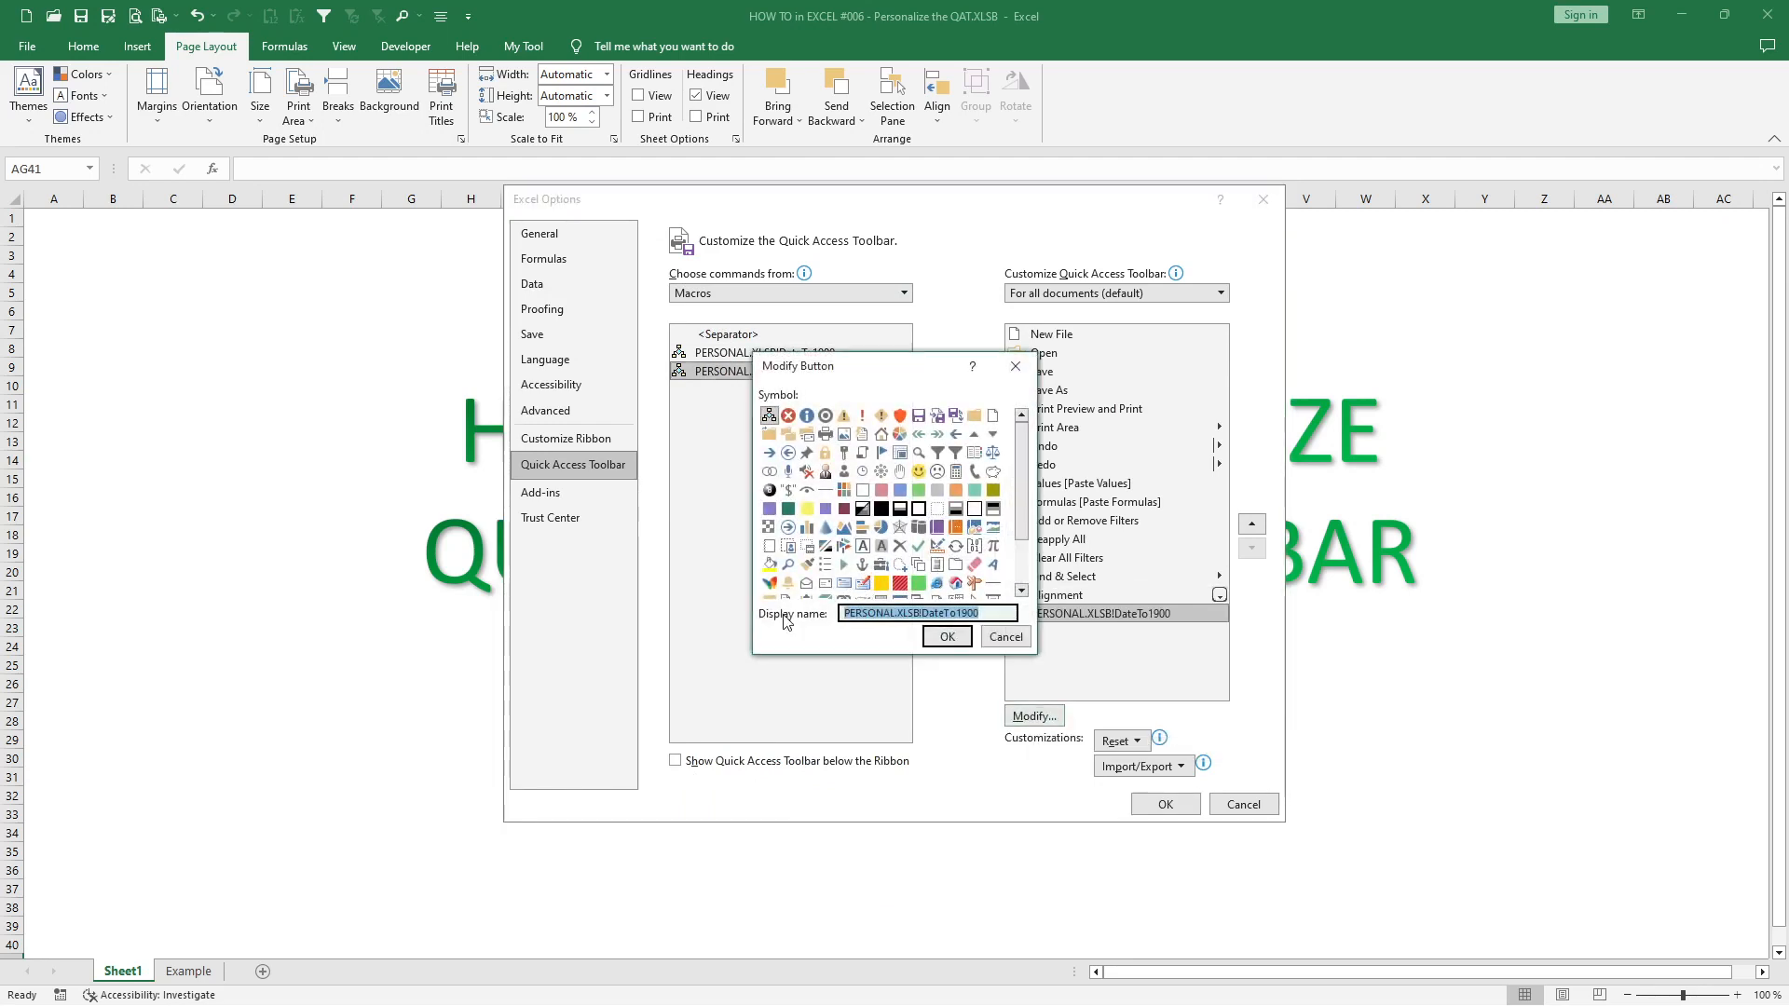
text(1900)
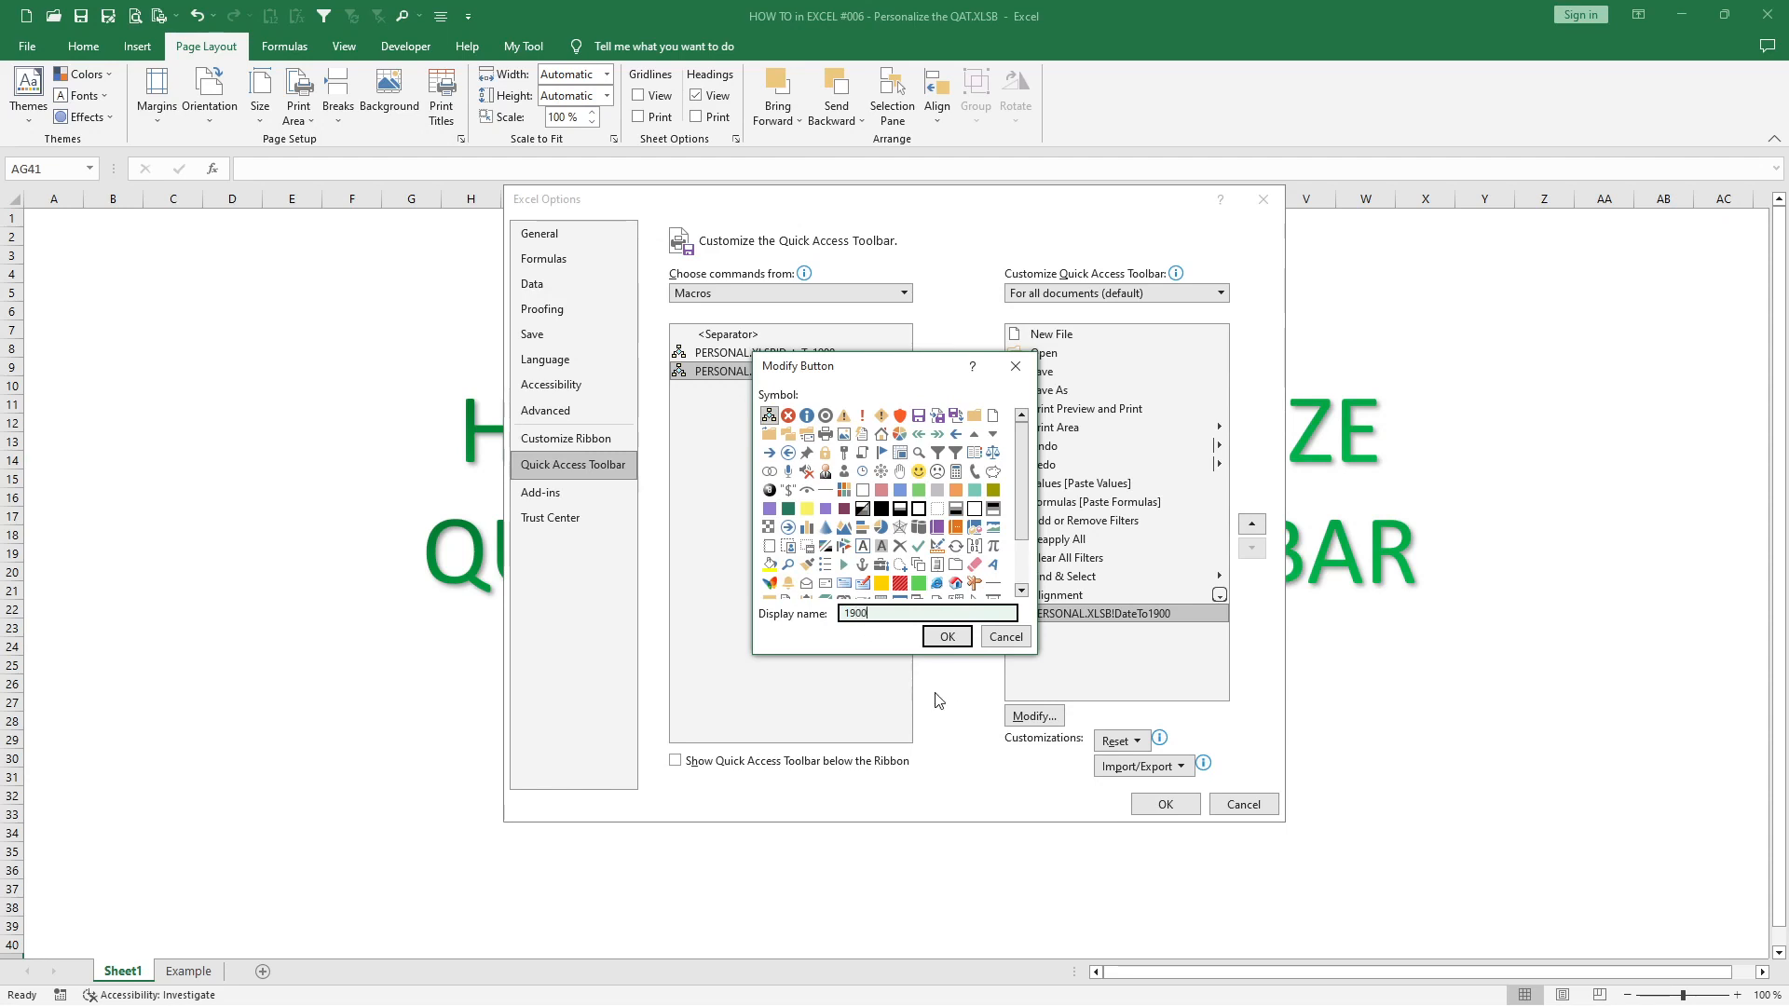
click(918, 471)
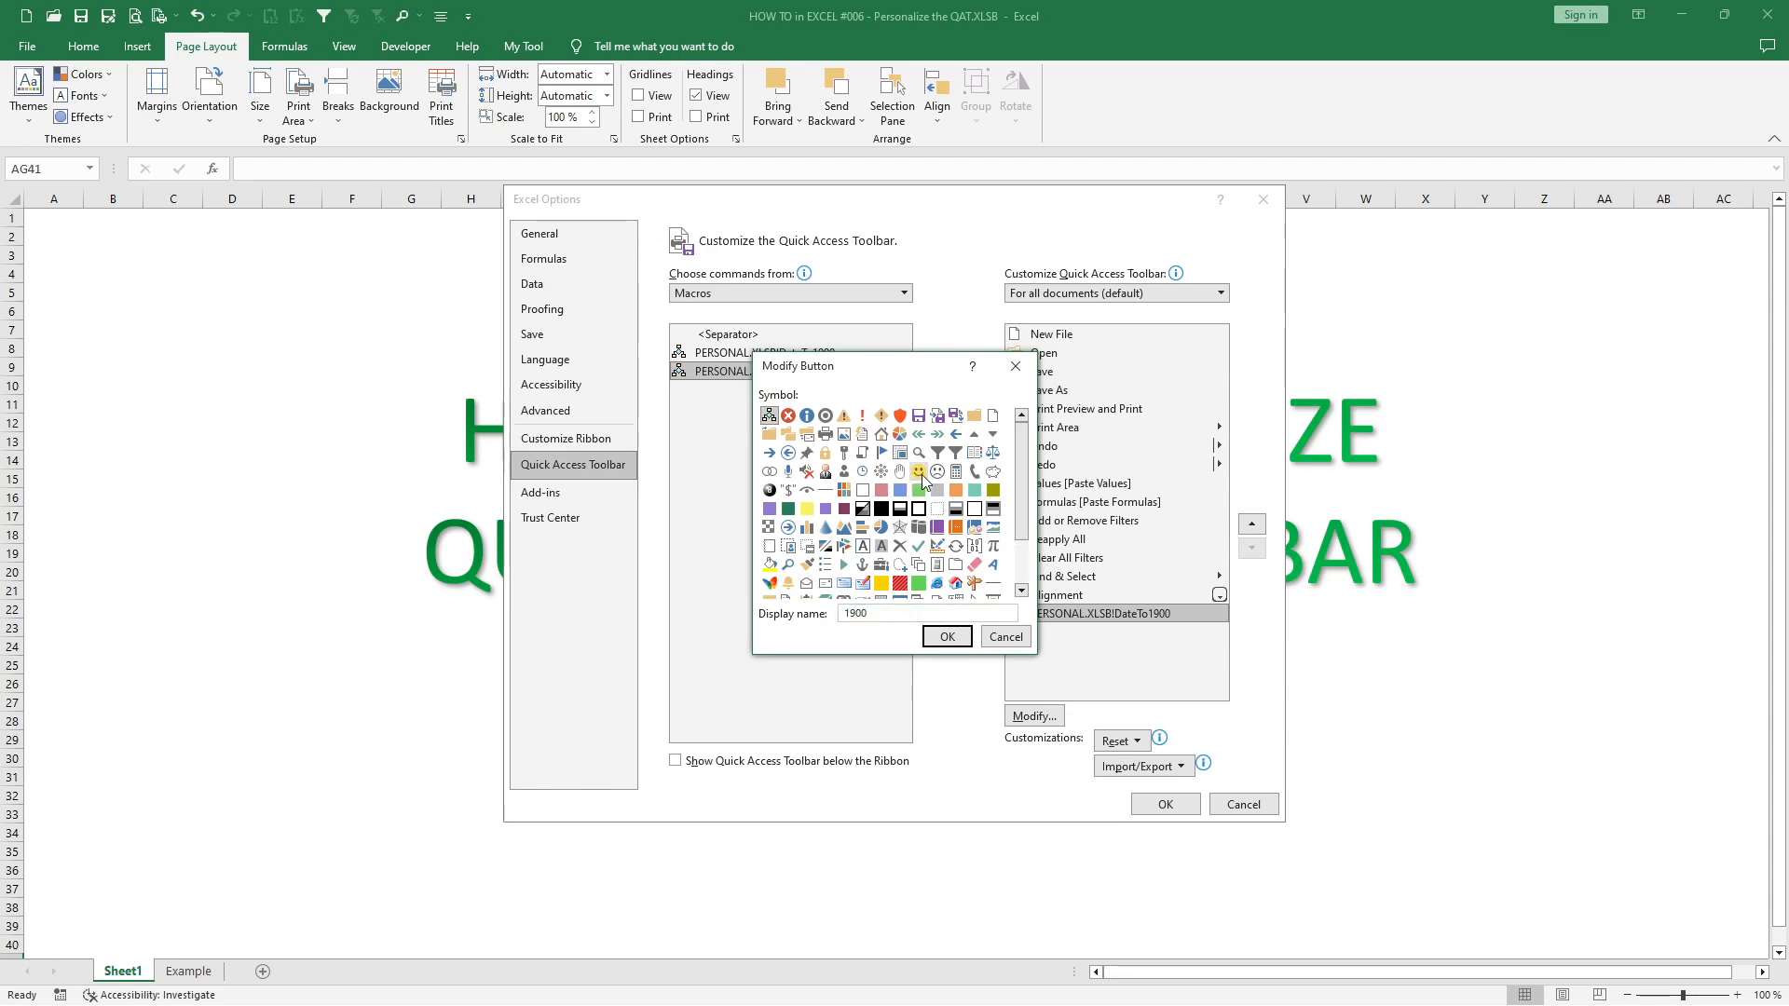
click(954, 639)
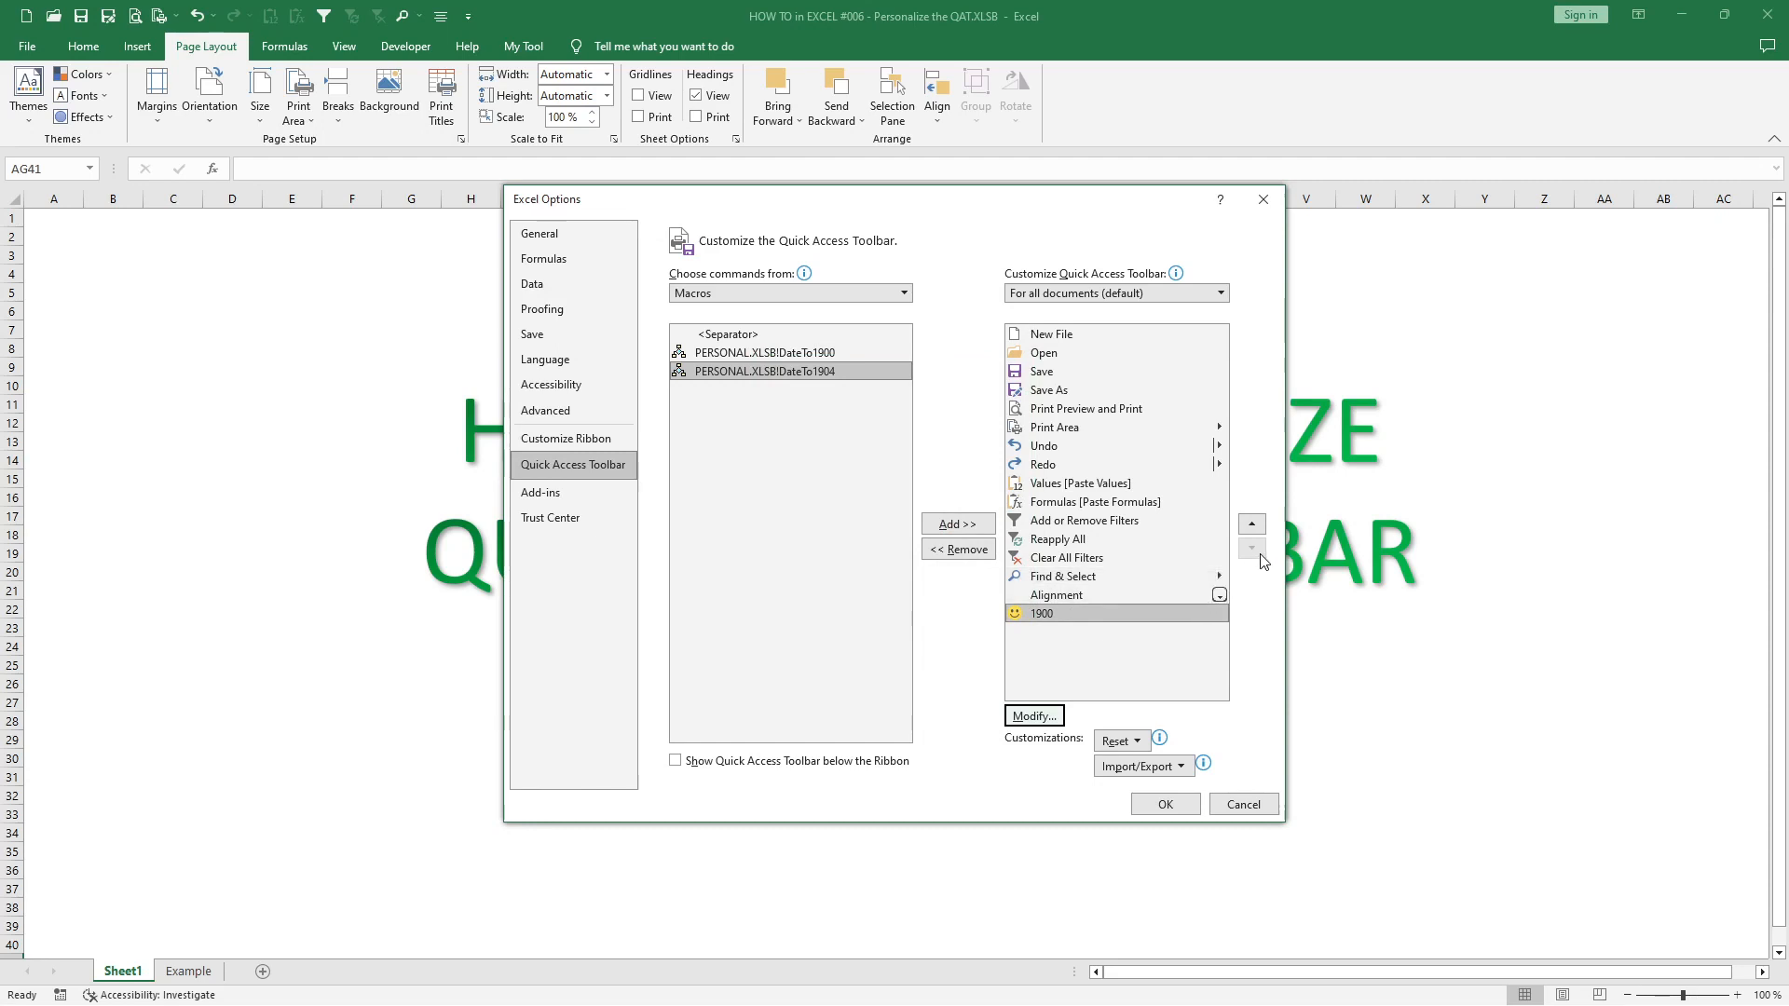
- Move the 1900 button up the Quick Access Toolbar order and back down to the end of the list
click(1252, 526)
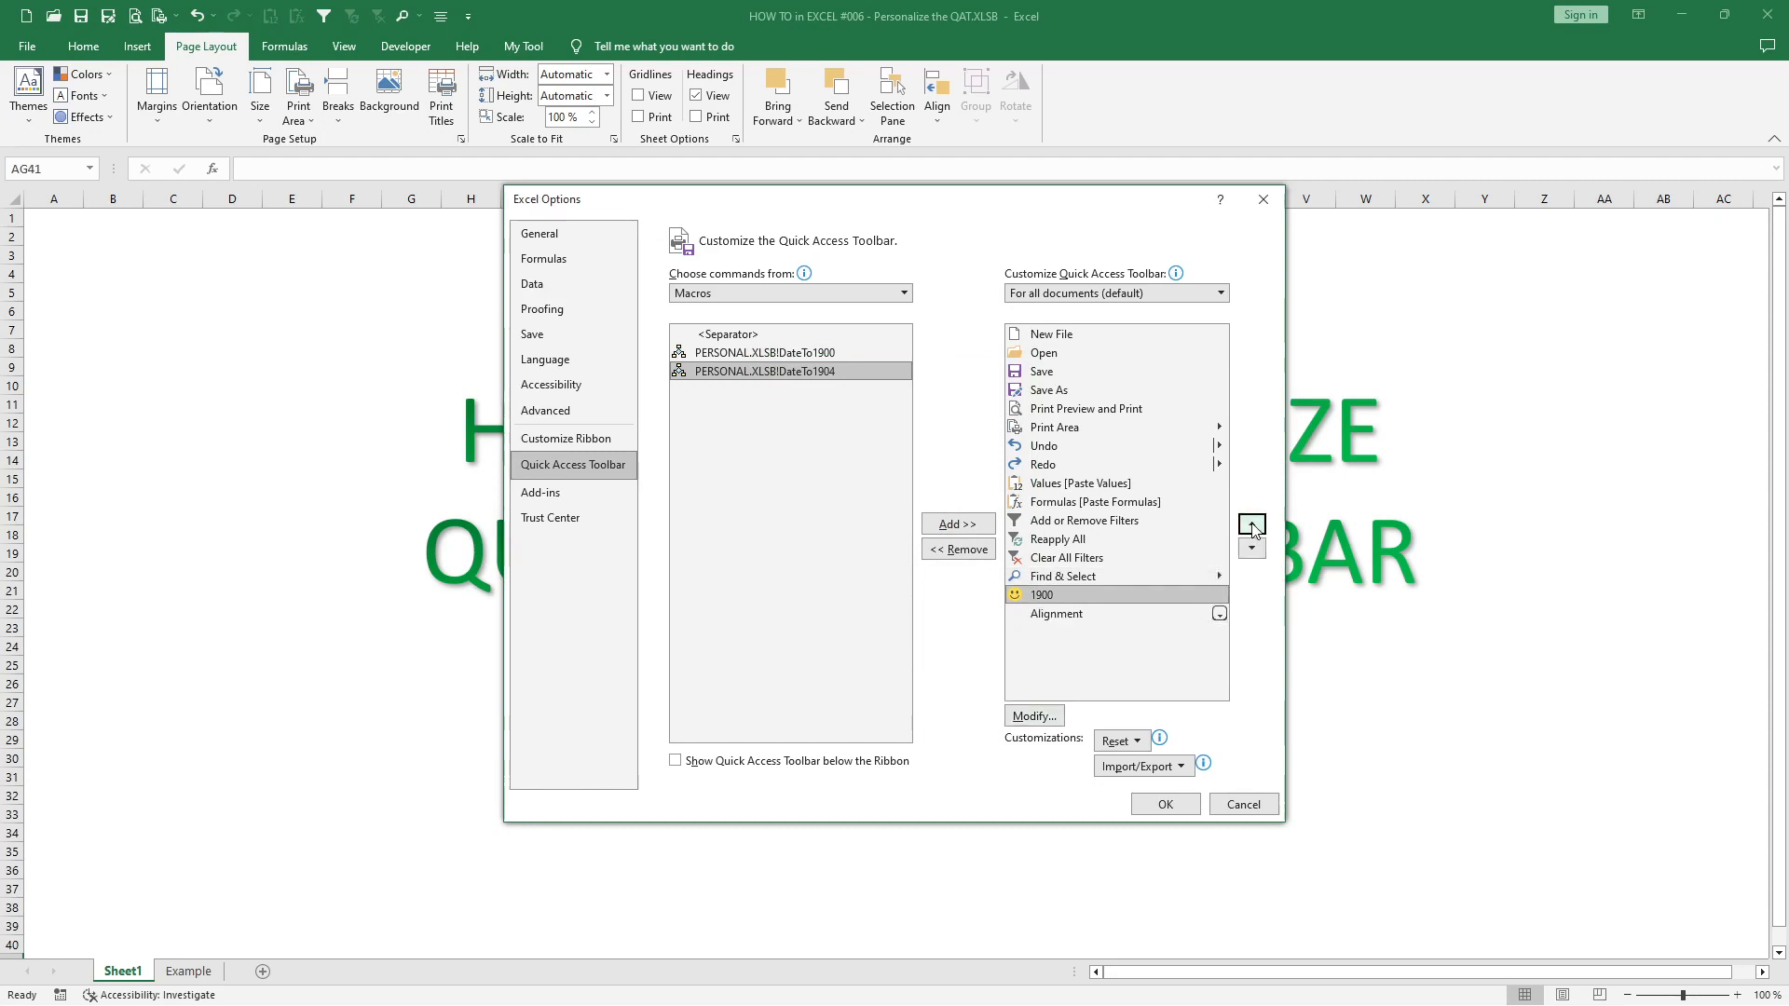
click(1252, 526)
click(1252, 525)
click(1252, 525)
click(1252, 525)
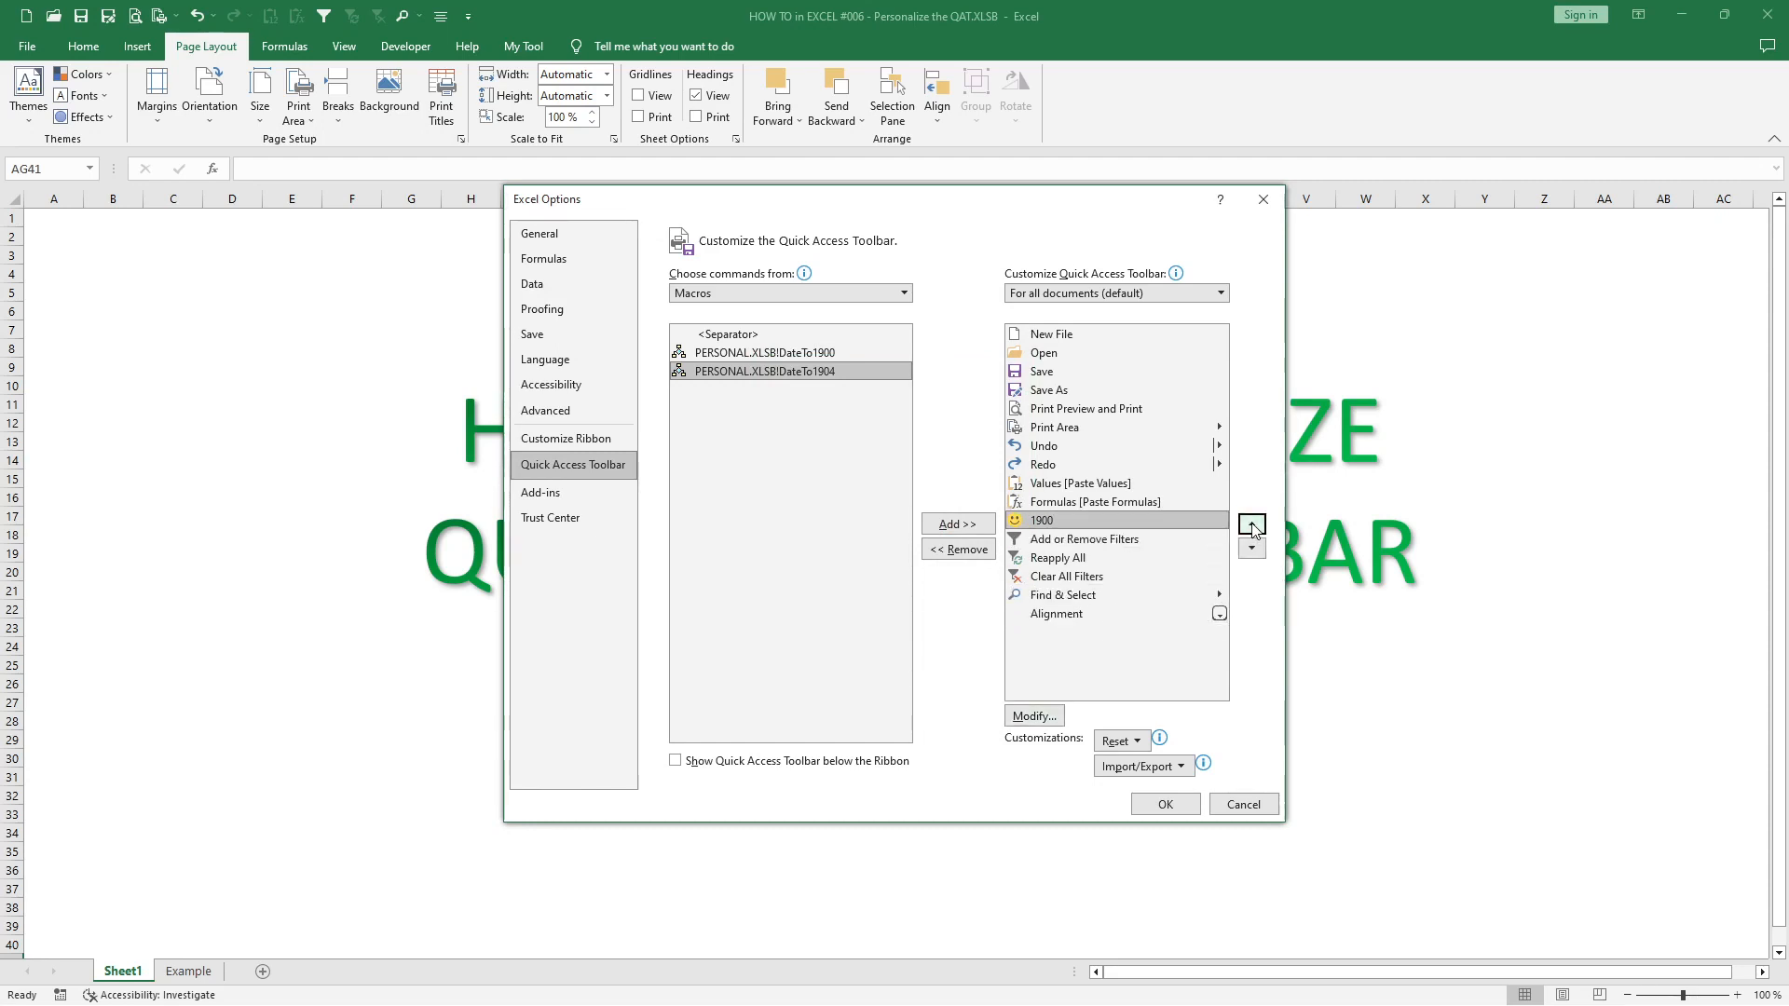
click(1251, 525)
click(1253, 549)
click(1253, 549)
click(1253, 549)
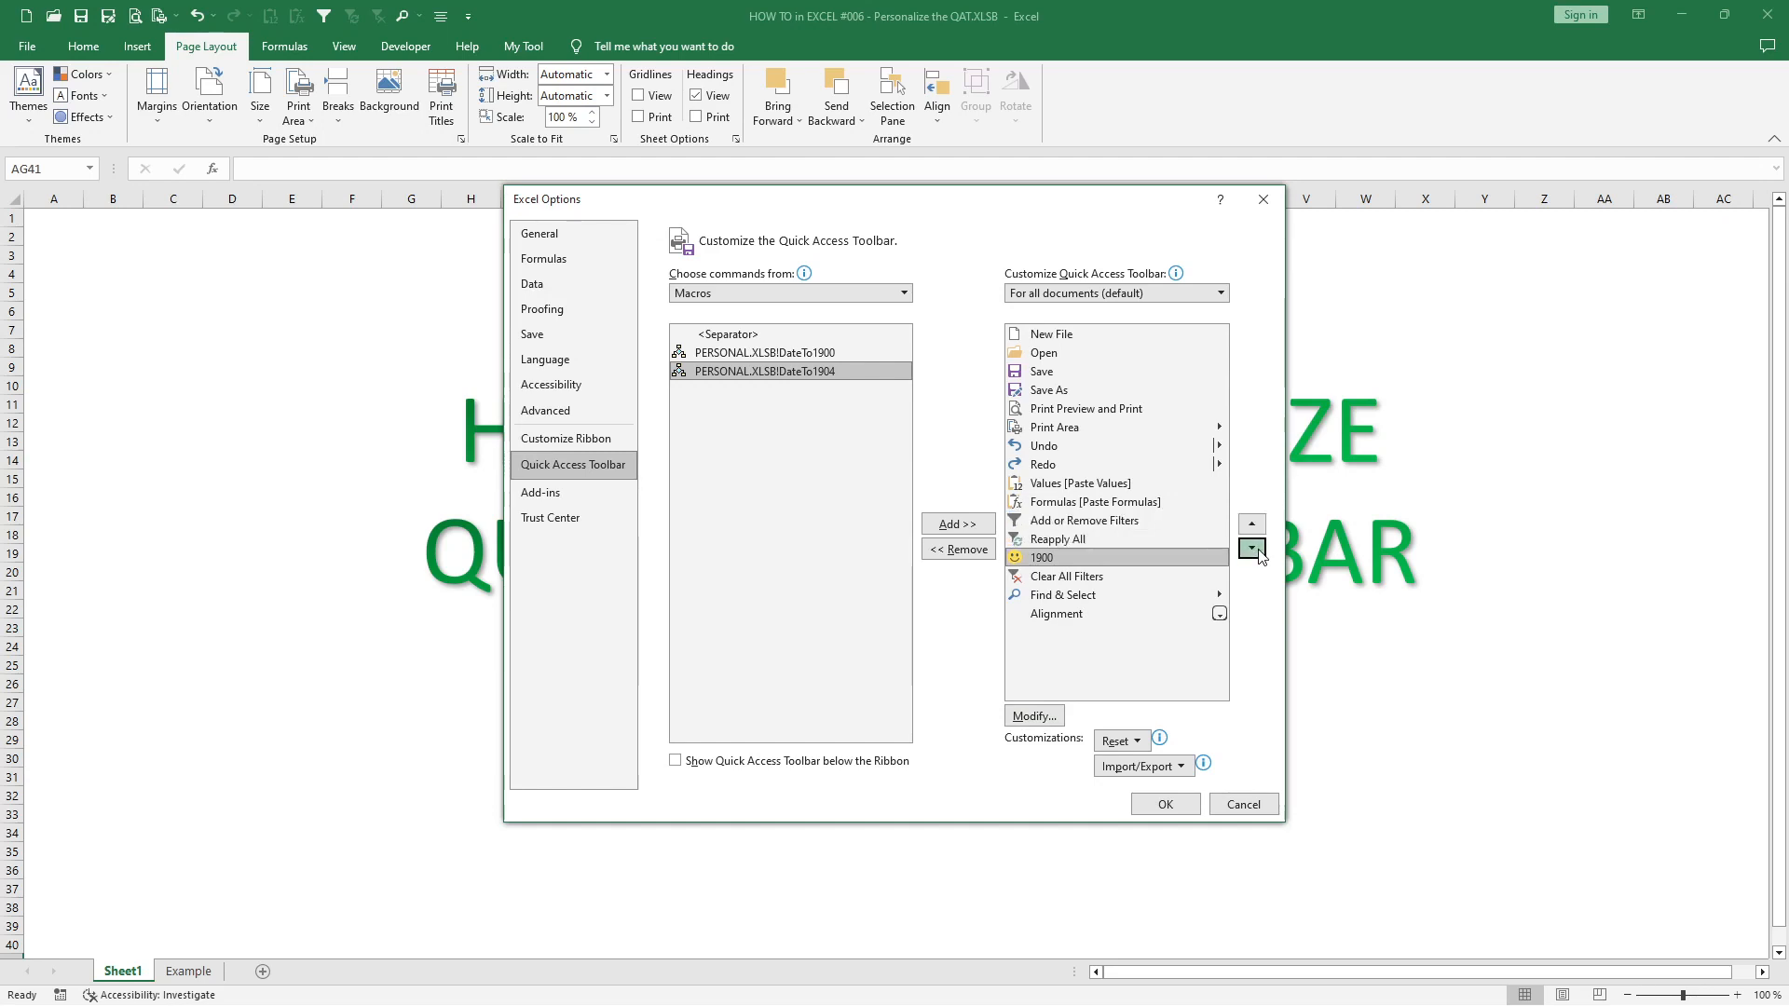
click(1252, 549)
click(1253, 549)
click(1252, 548)
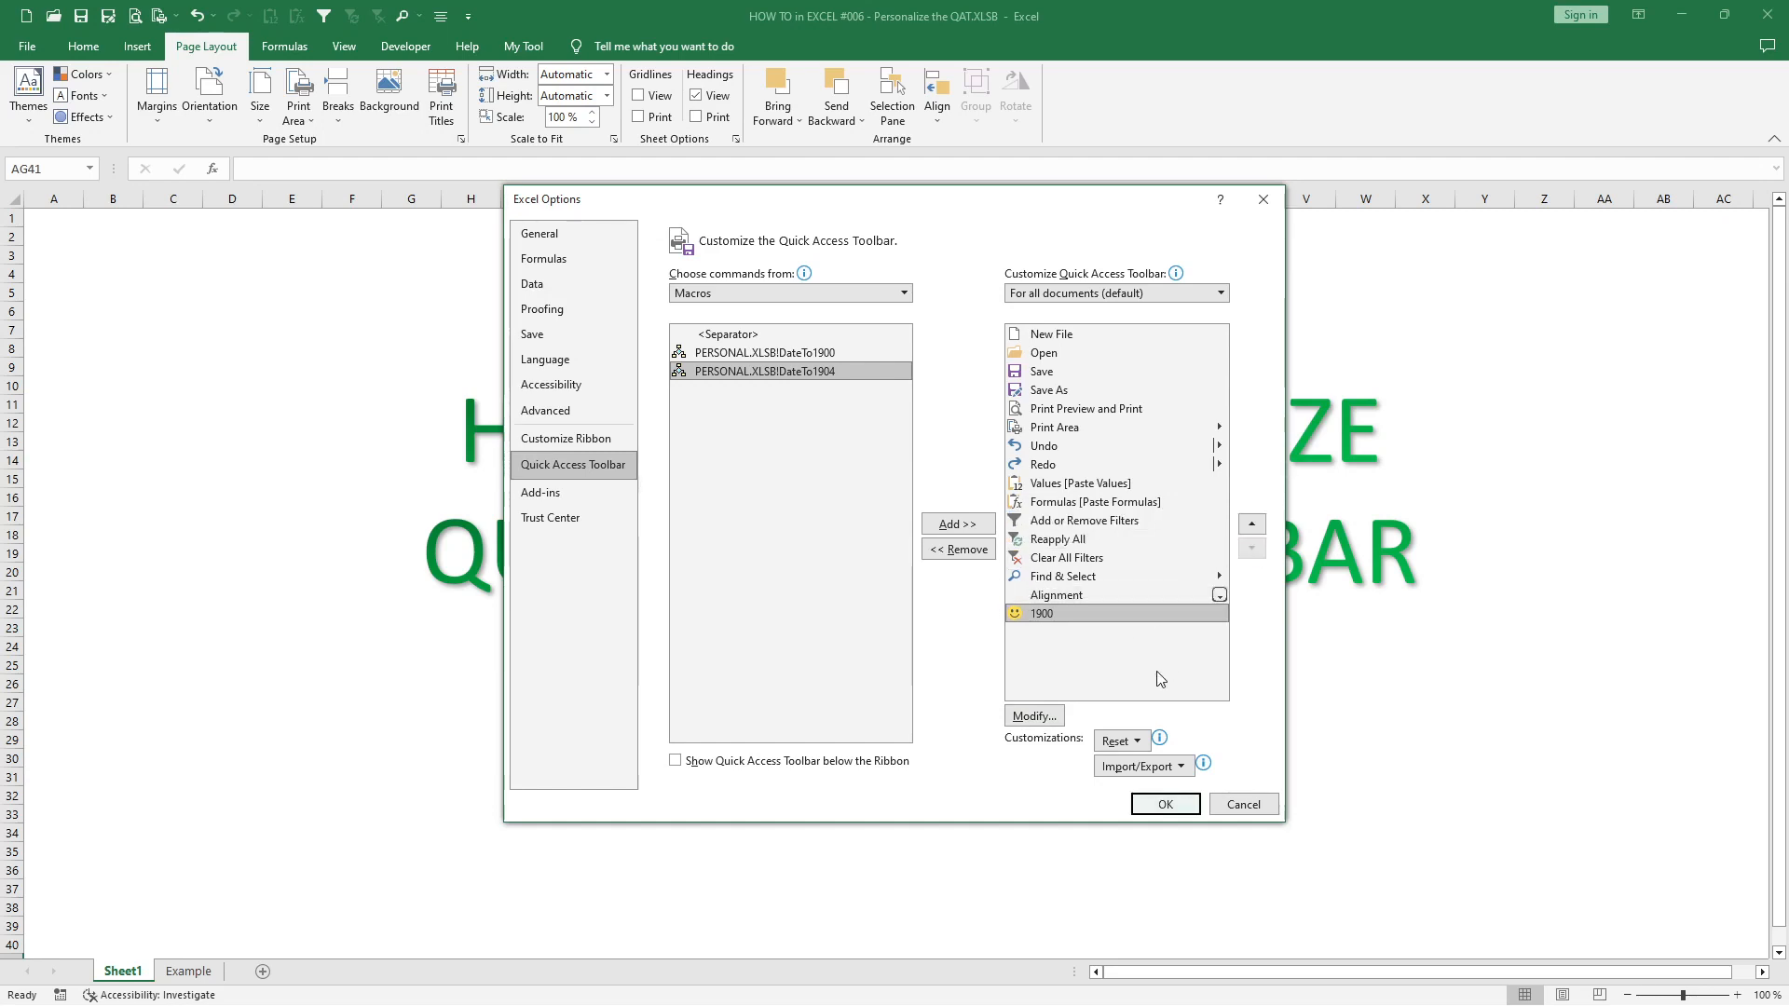
- Check the import and export choices for customizations, and apply the Quick Access Toolbar changes
click(1182, 768)
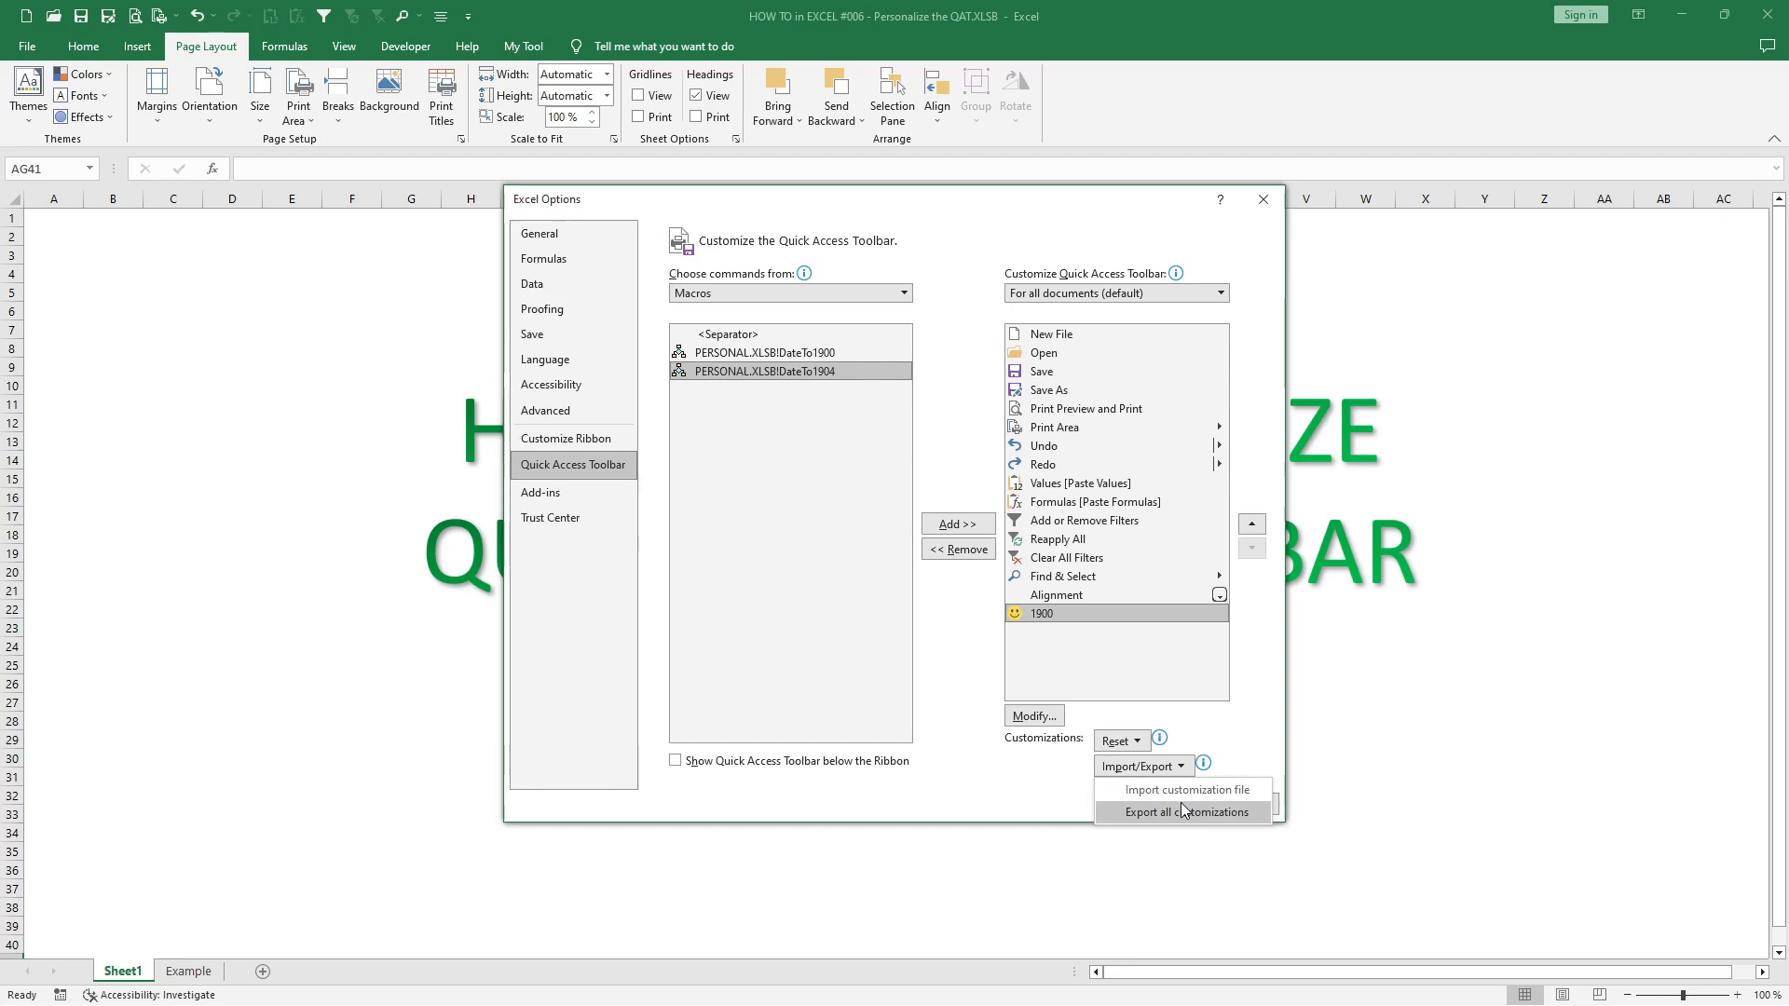
click(1216, 723)
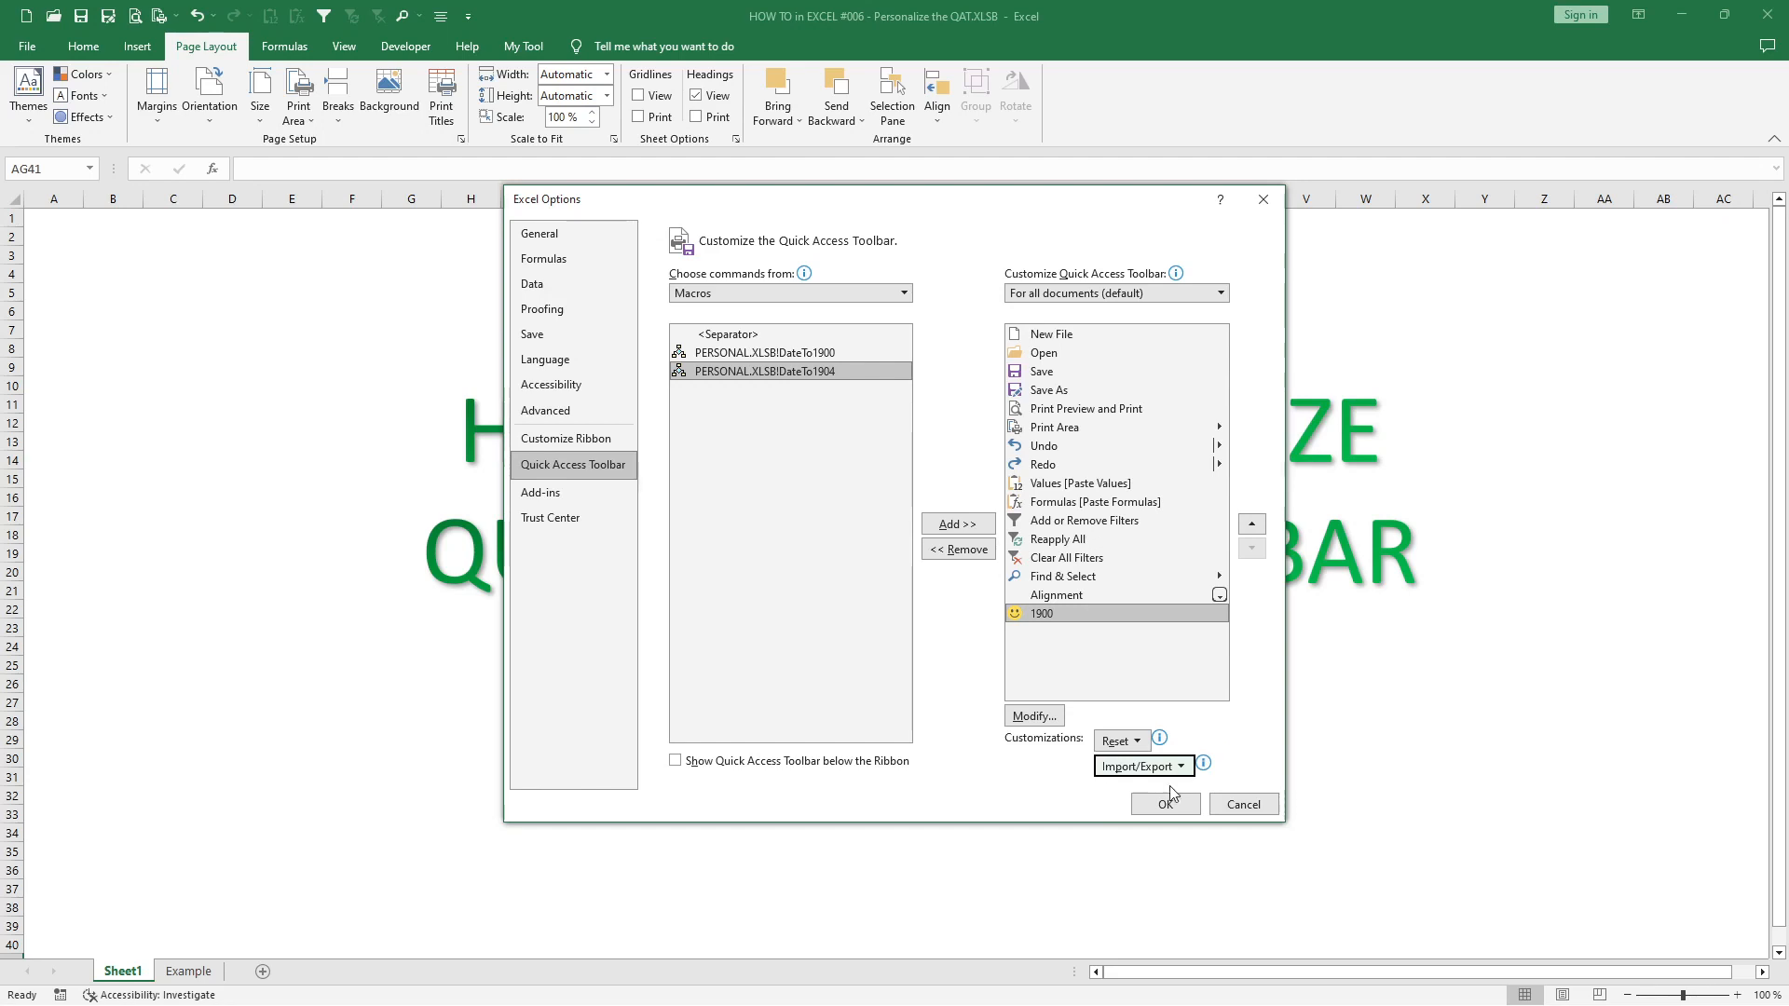
click(1173, 811)
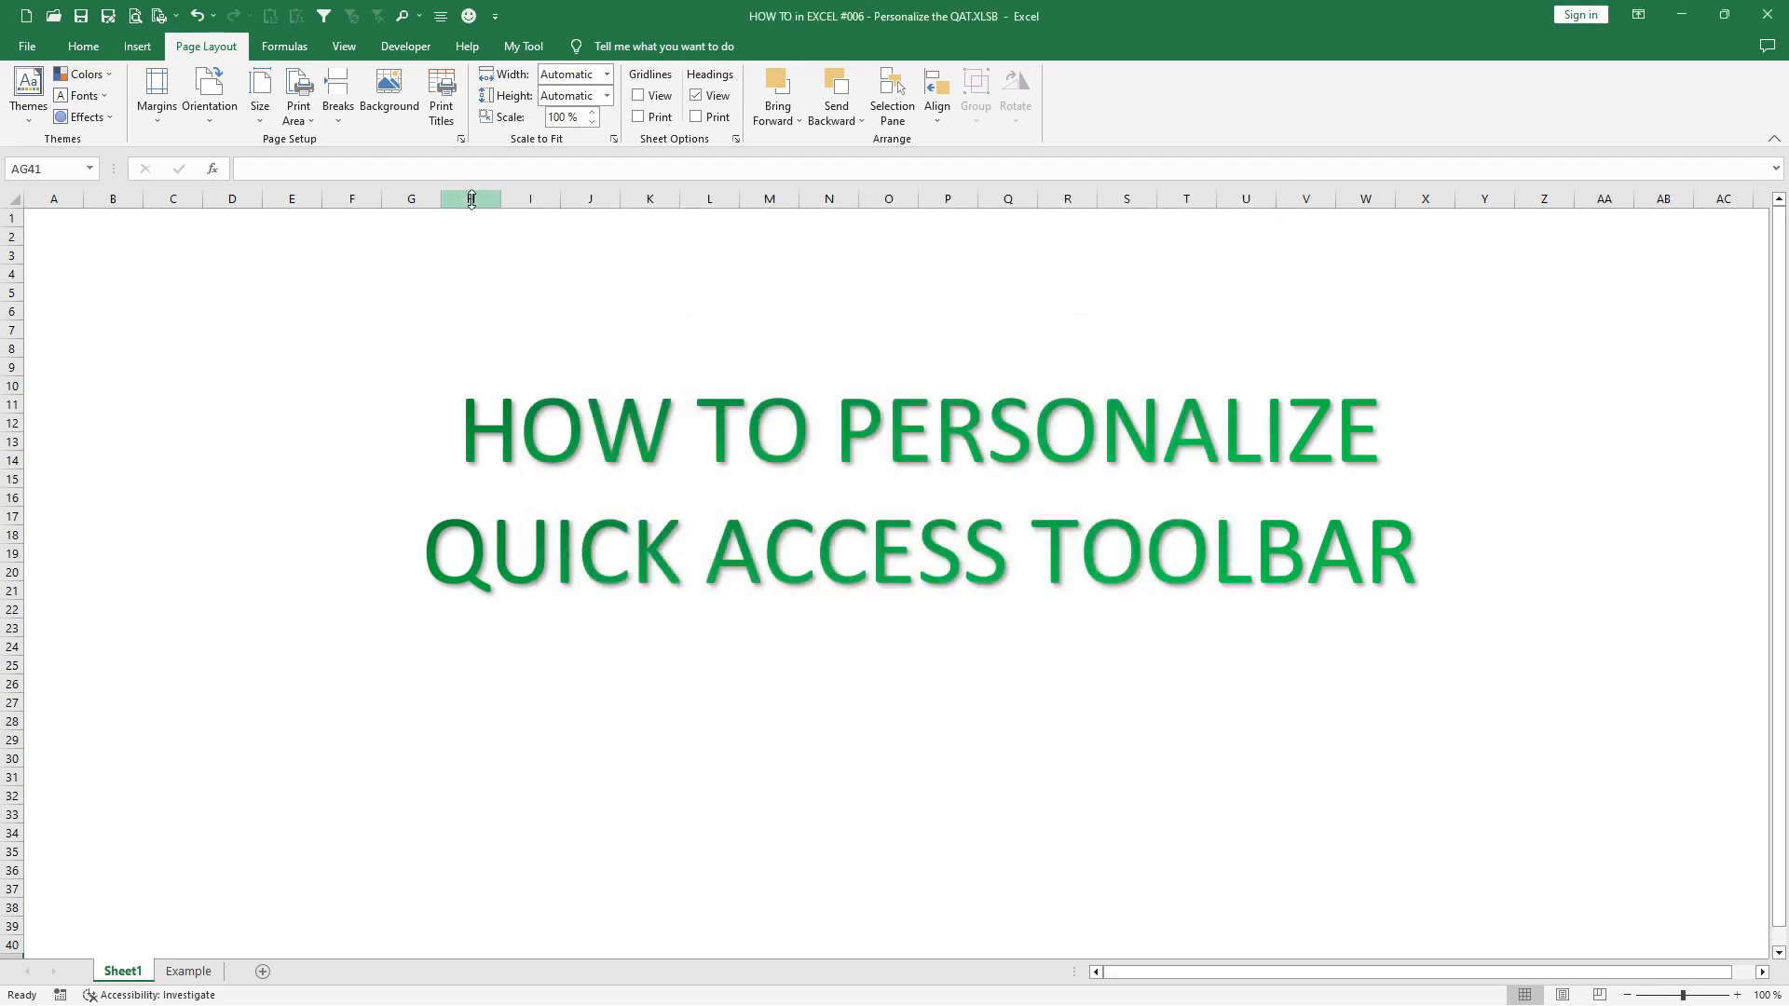
- Show the Quick Access Toolbar below the ribbon
click(494, 19)
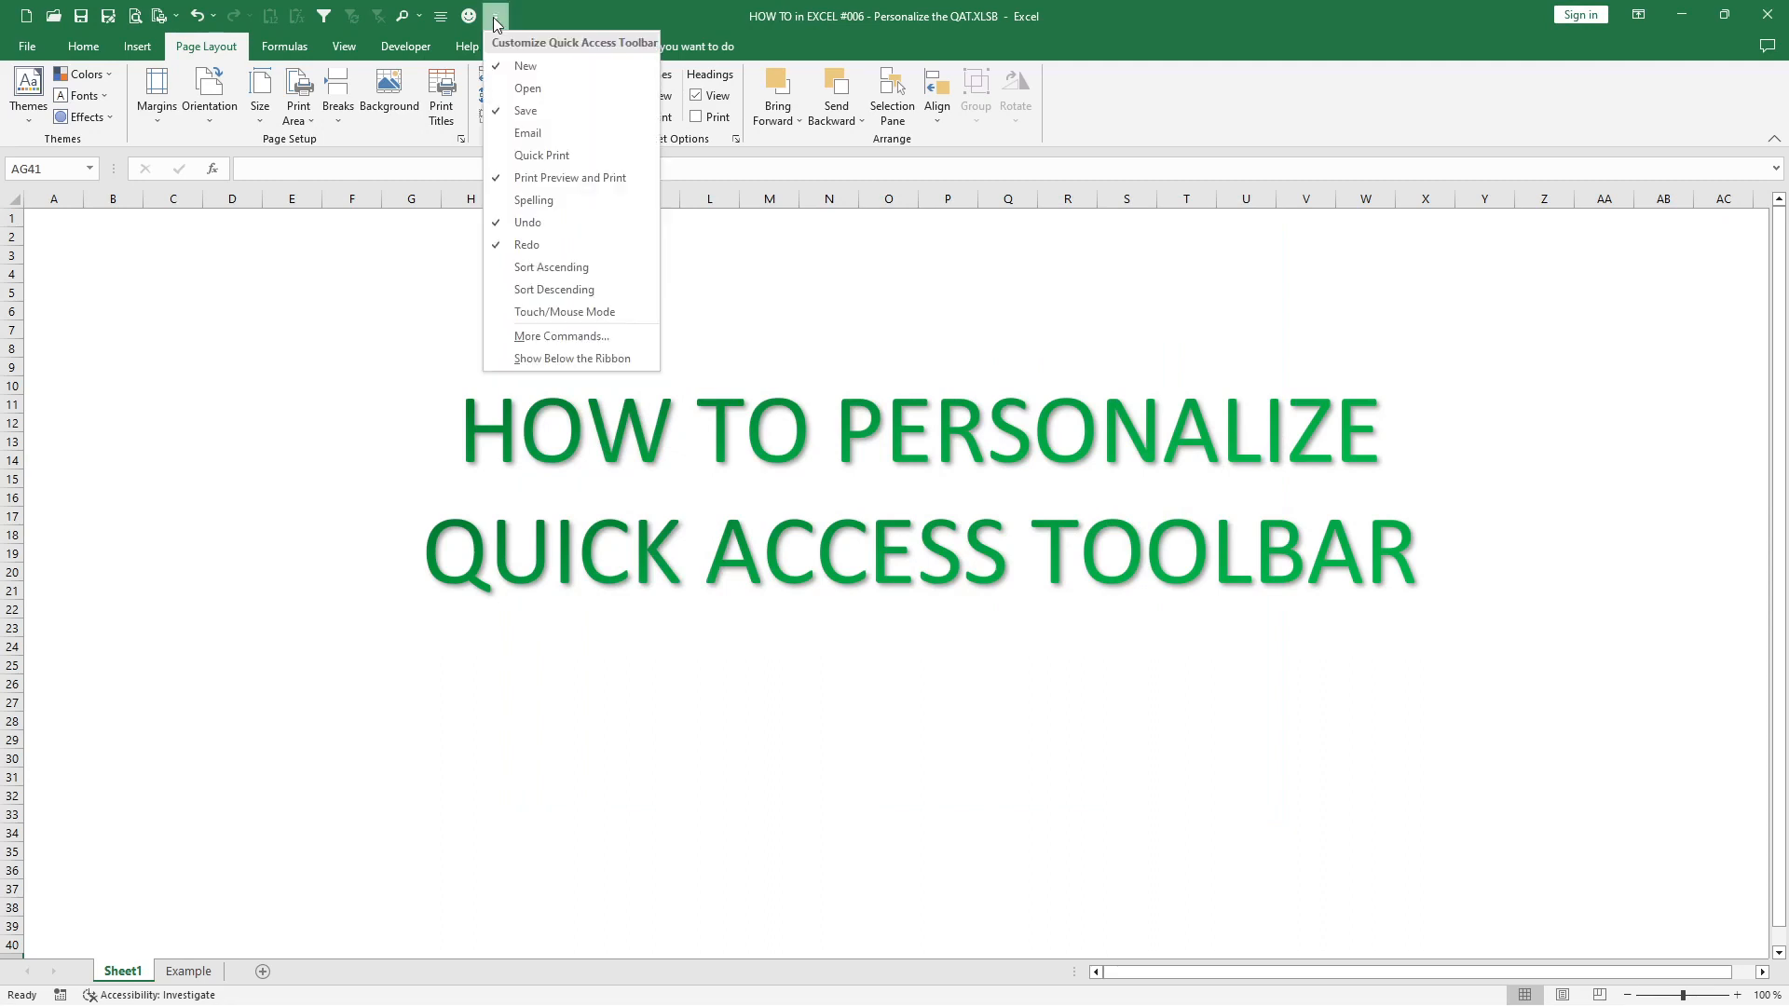
click(544, 359)
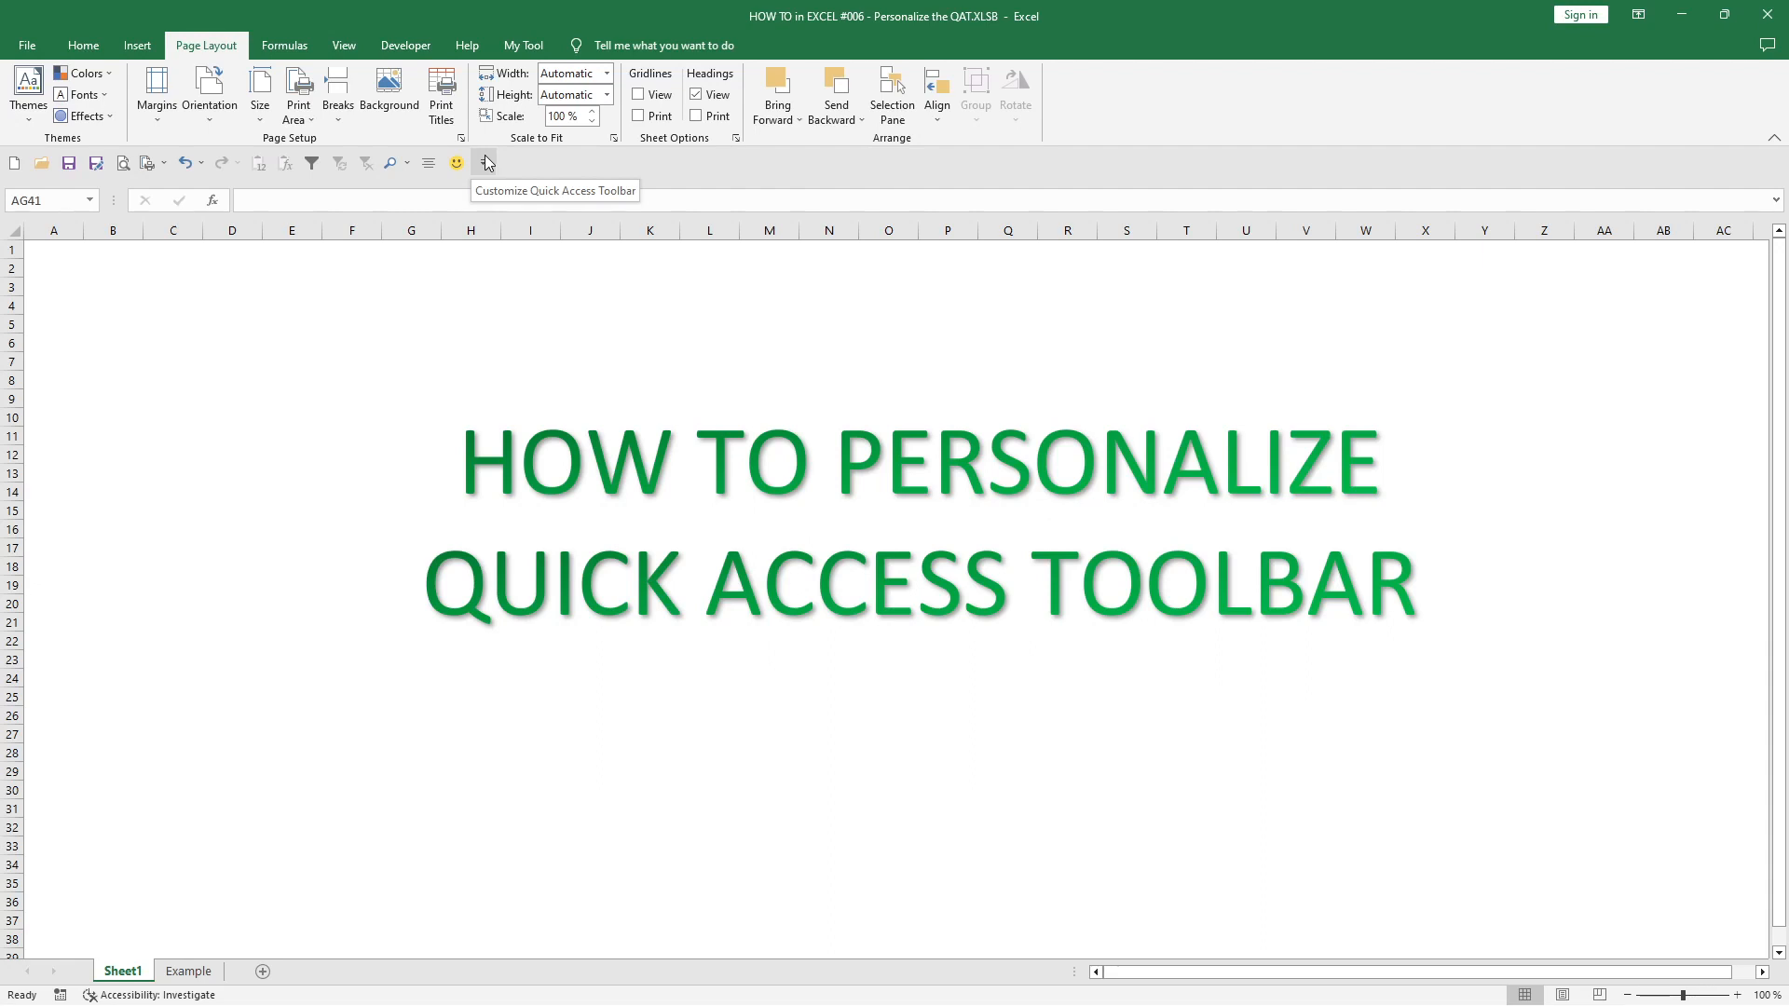
- Go to the Example sheet and add the Sort Ascending and Sort Descending commands to the Quick Access Toolbar
click(186, 972)
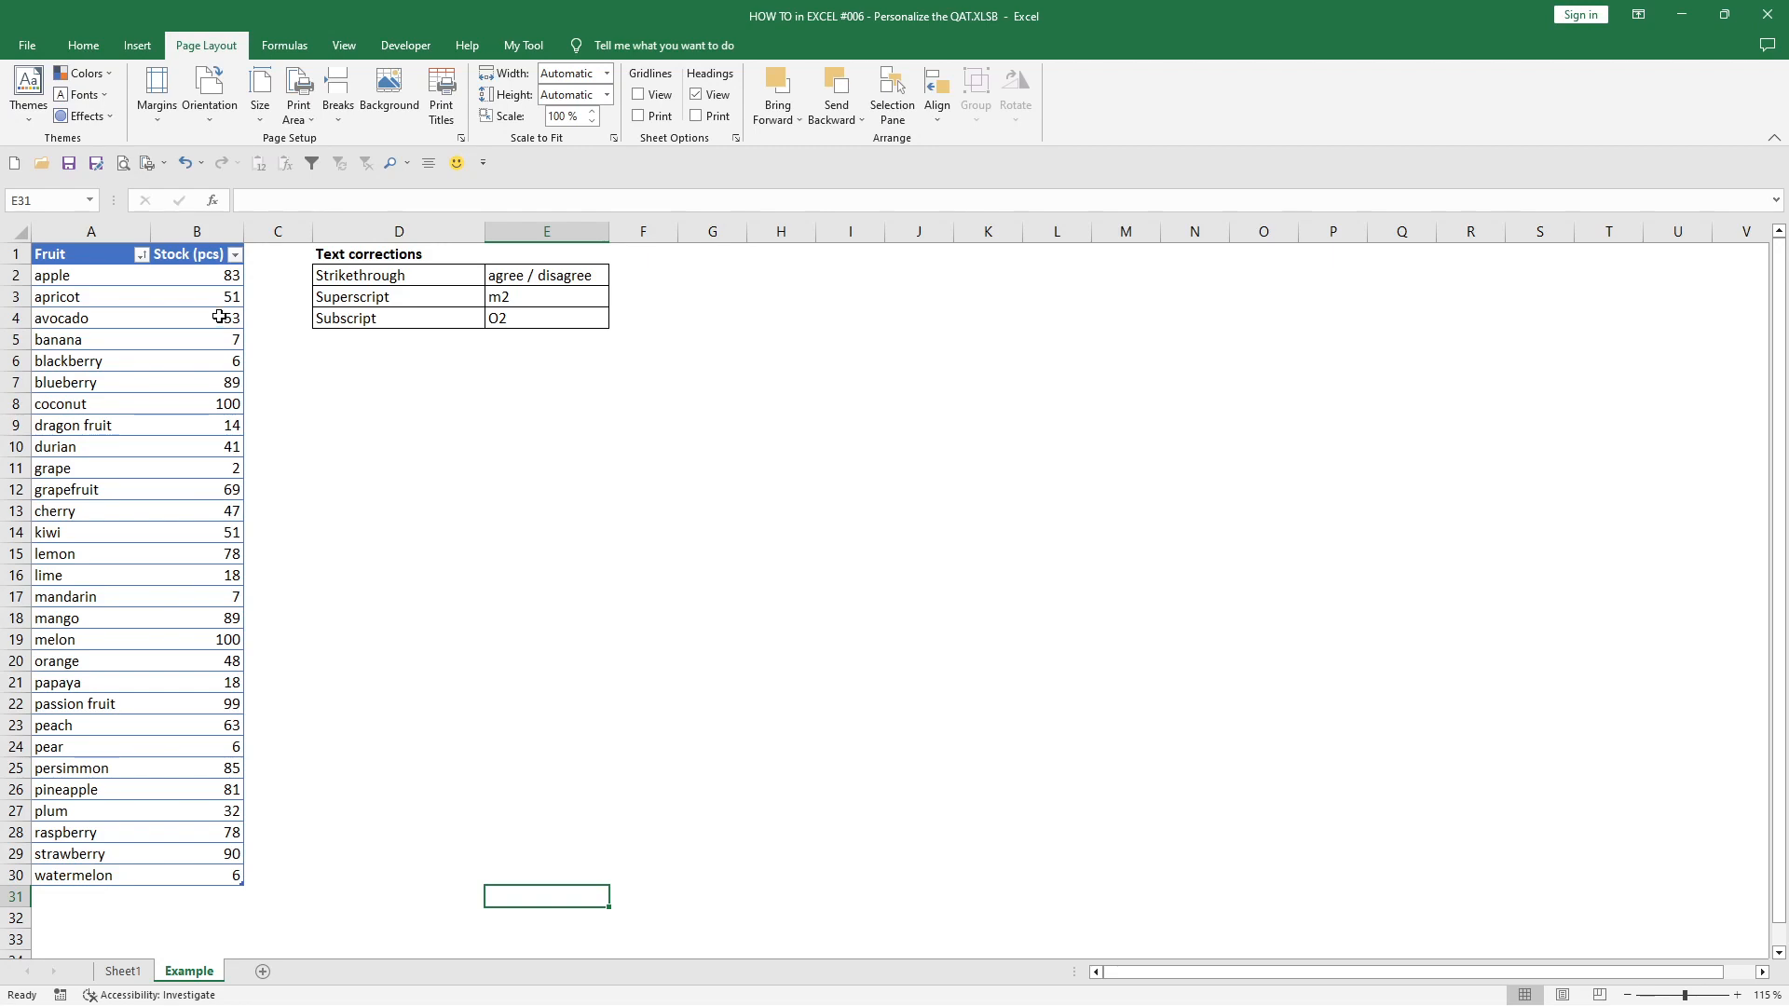
click(483, 164)
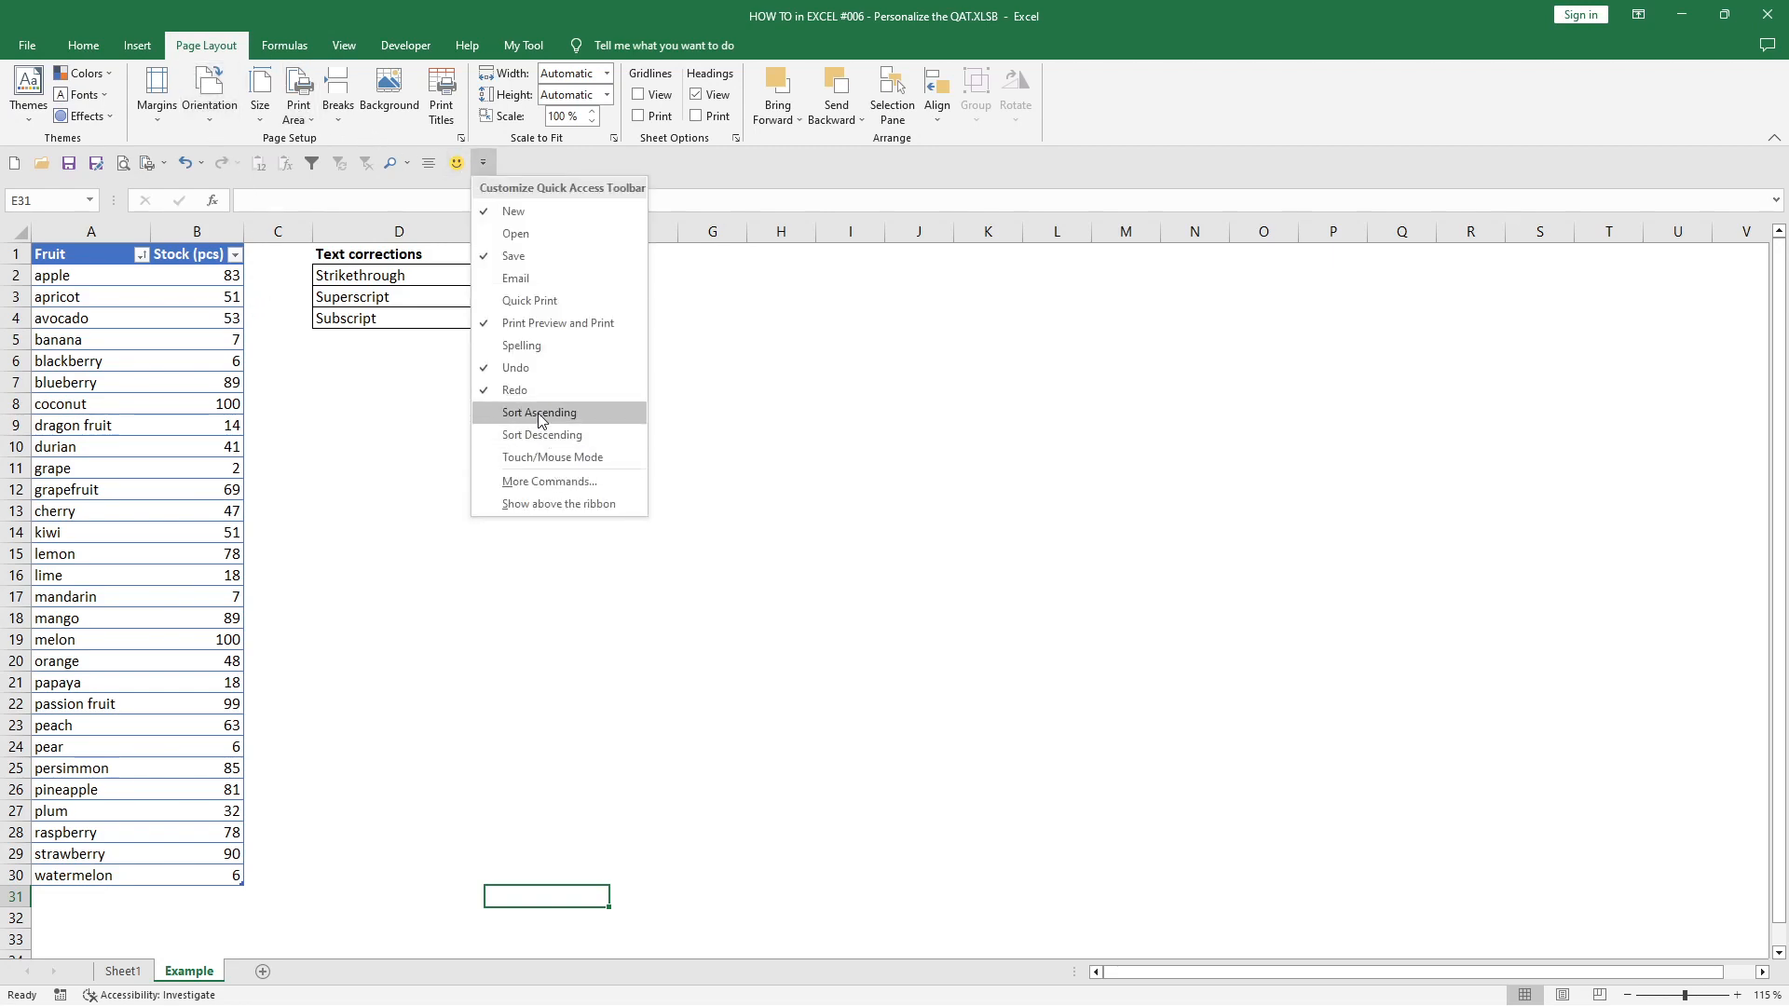
click(540, 413)
click(510, 163)
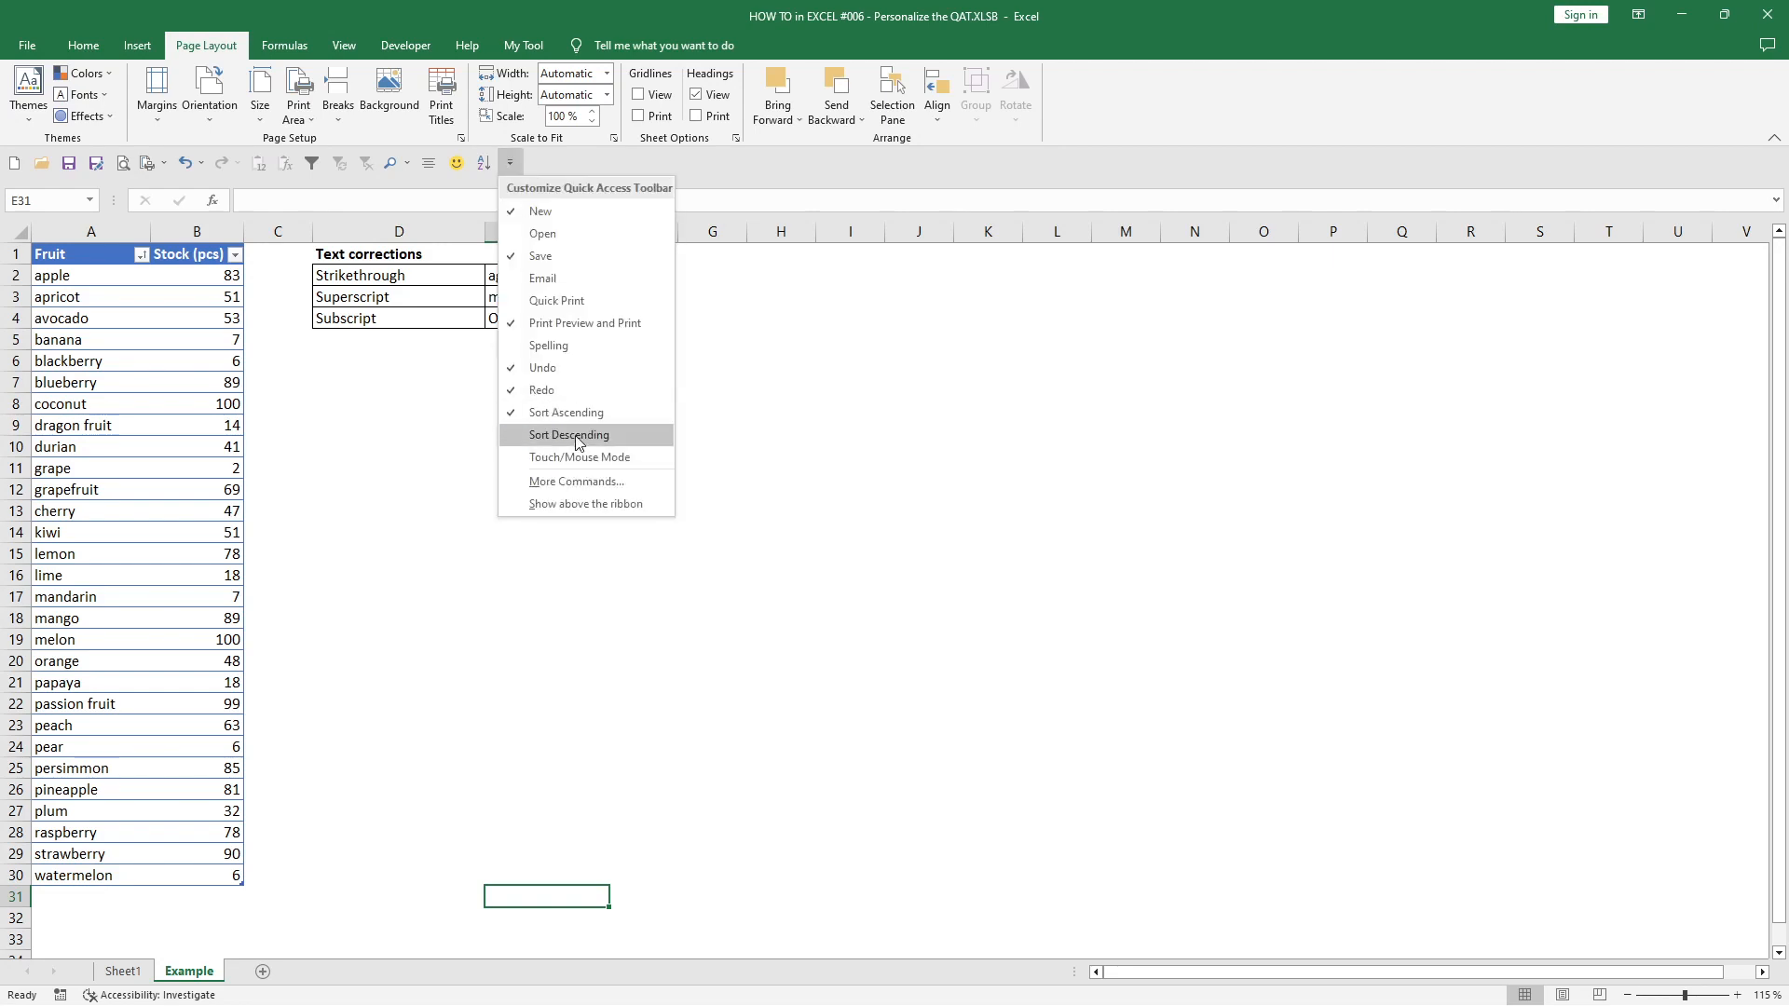
click(578, 436)
- Sort the fruit table by Fruit in descending order, and re-sort it by Stock (pcs) in ascending order
click(75, 299)
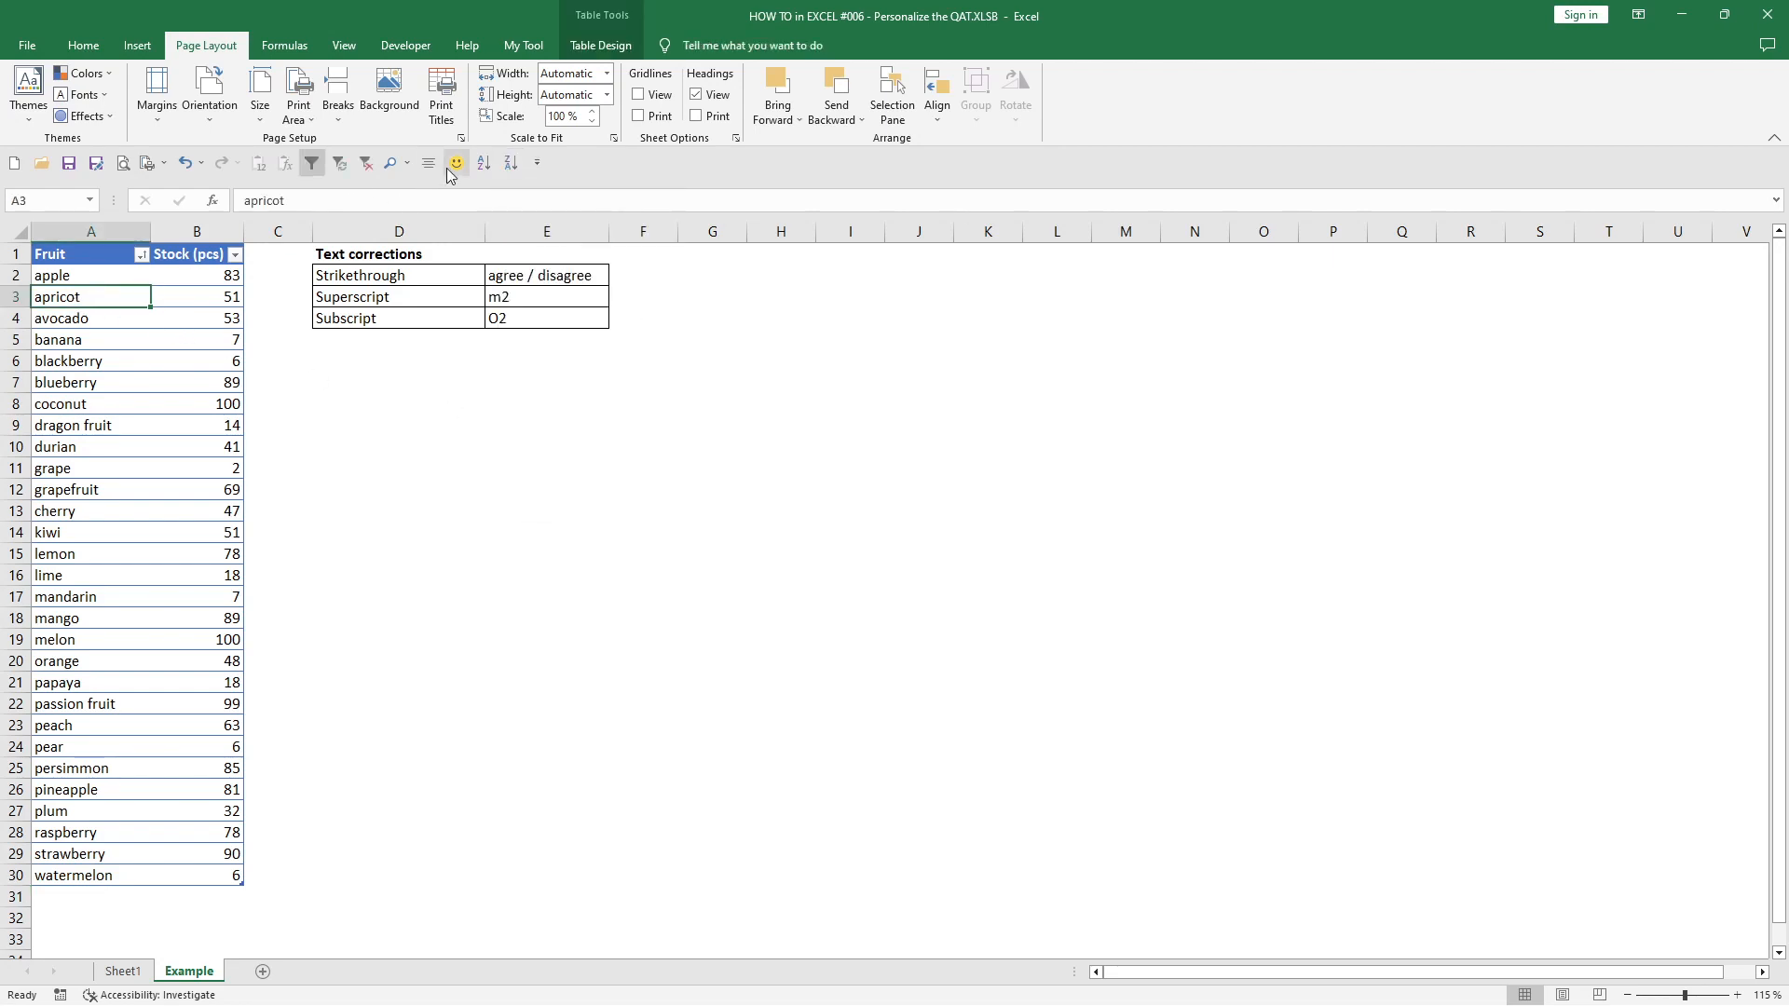
click(514, 166)
click(207, 294)
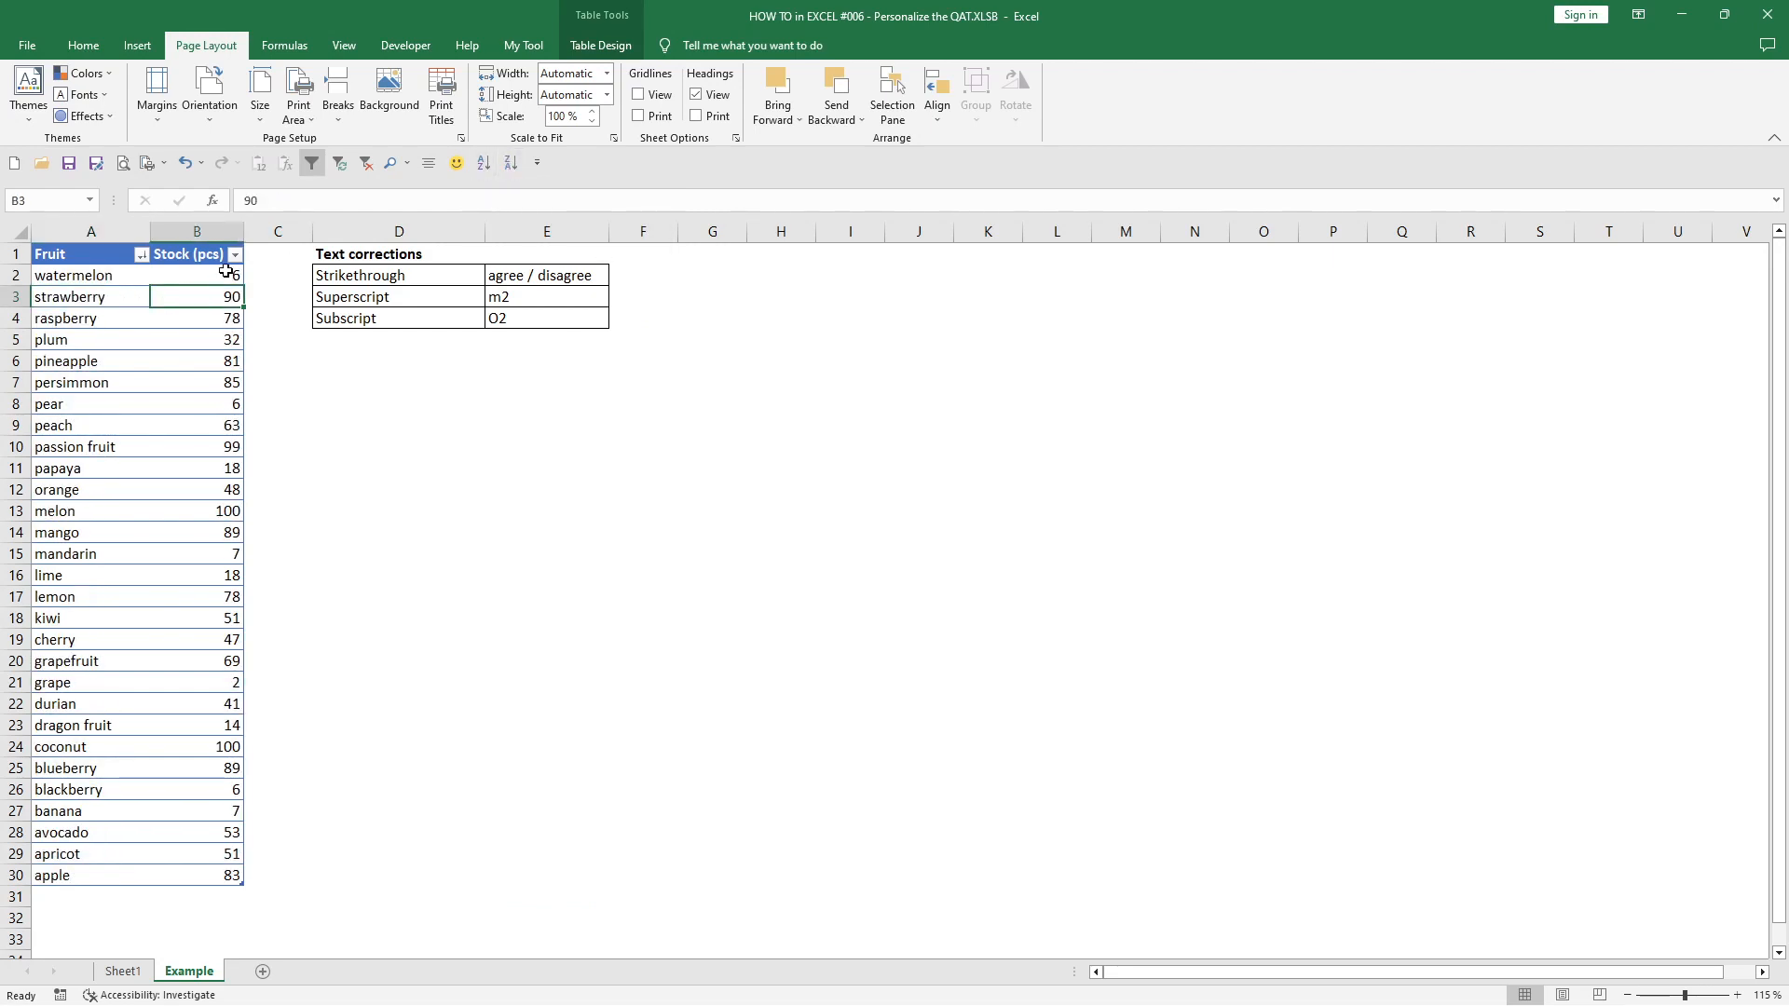
click(484, 163)
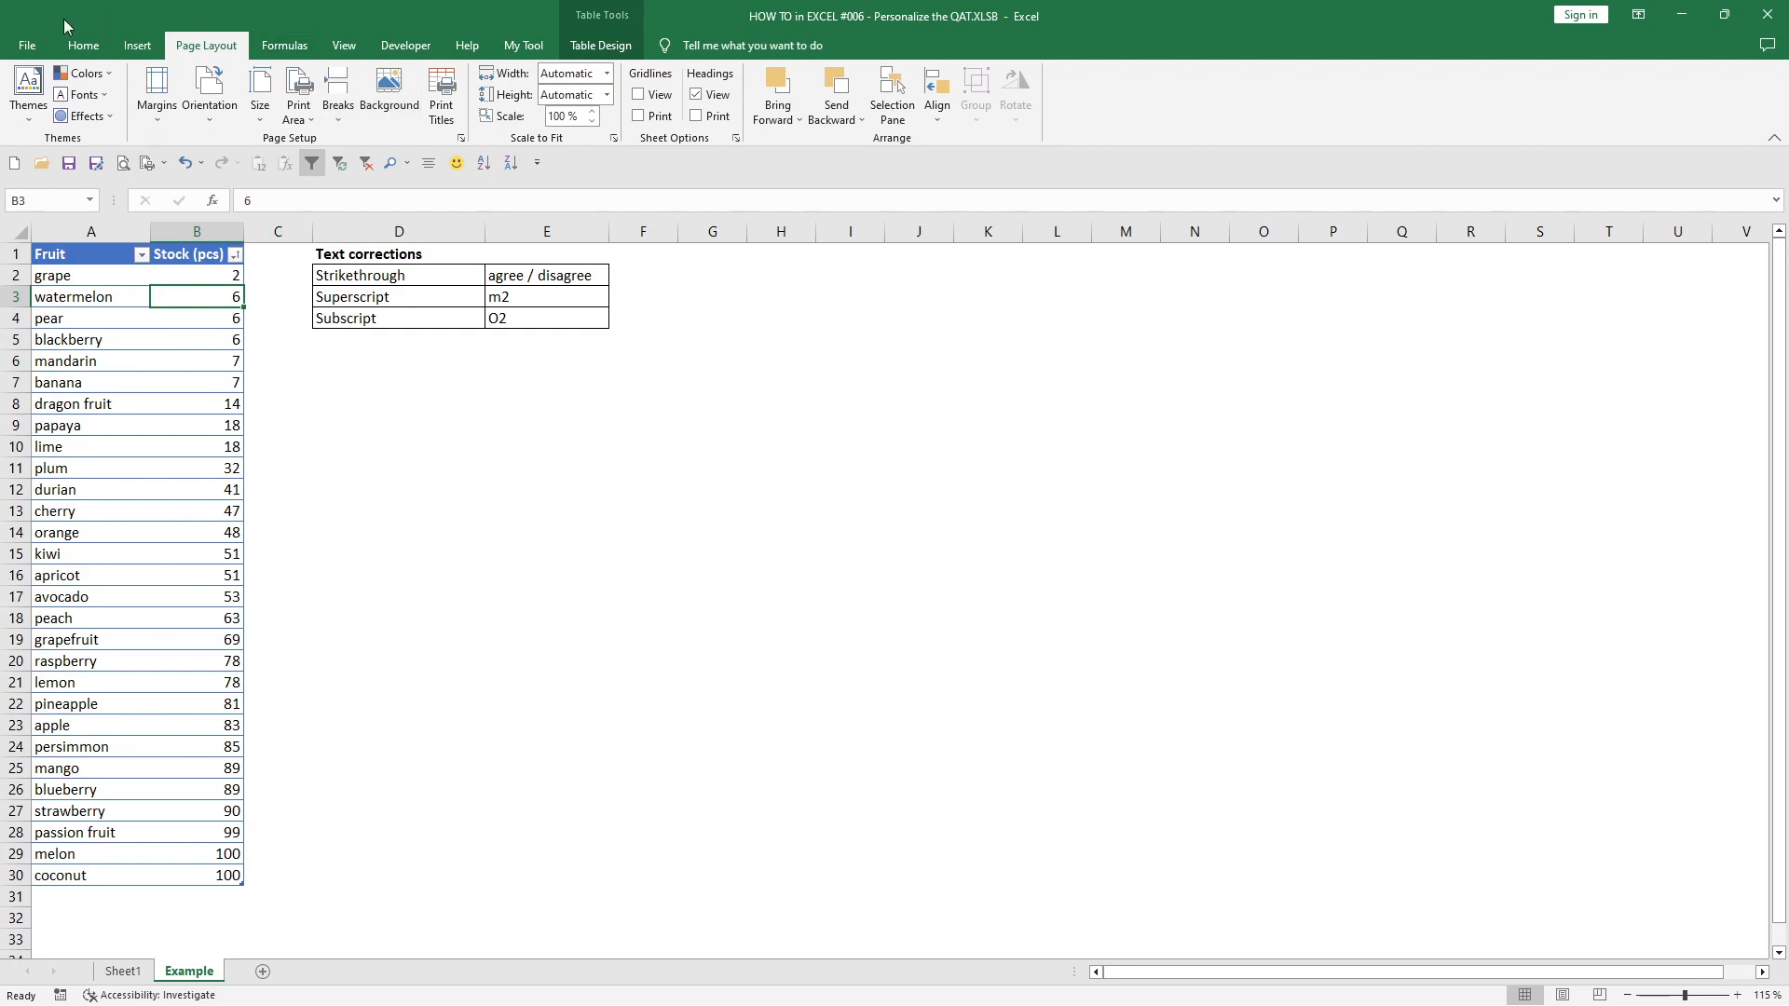
- Sort the fruit table by Stock (pcs) from largest to smallest with the ribbon's Sort & Filter command
click(83, 44)
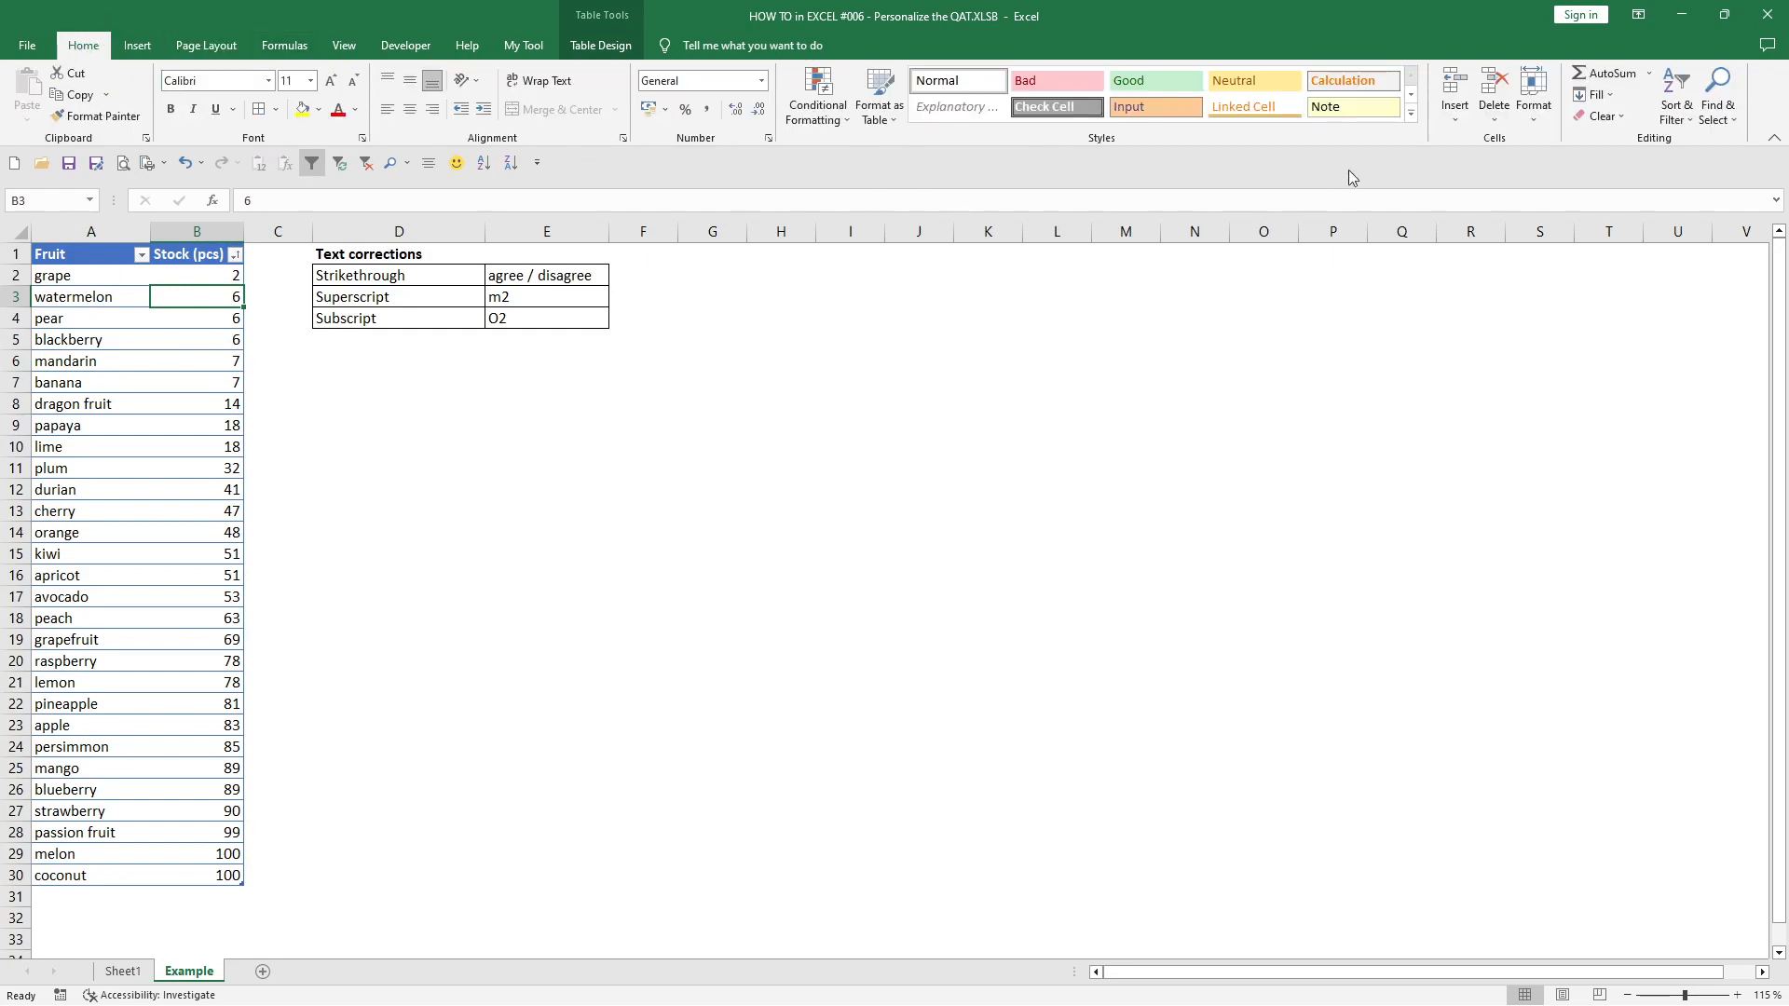
click(1679, 106)
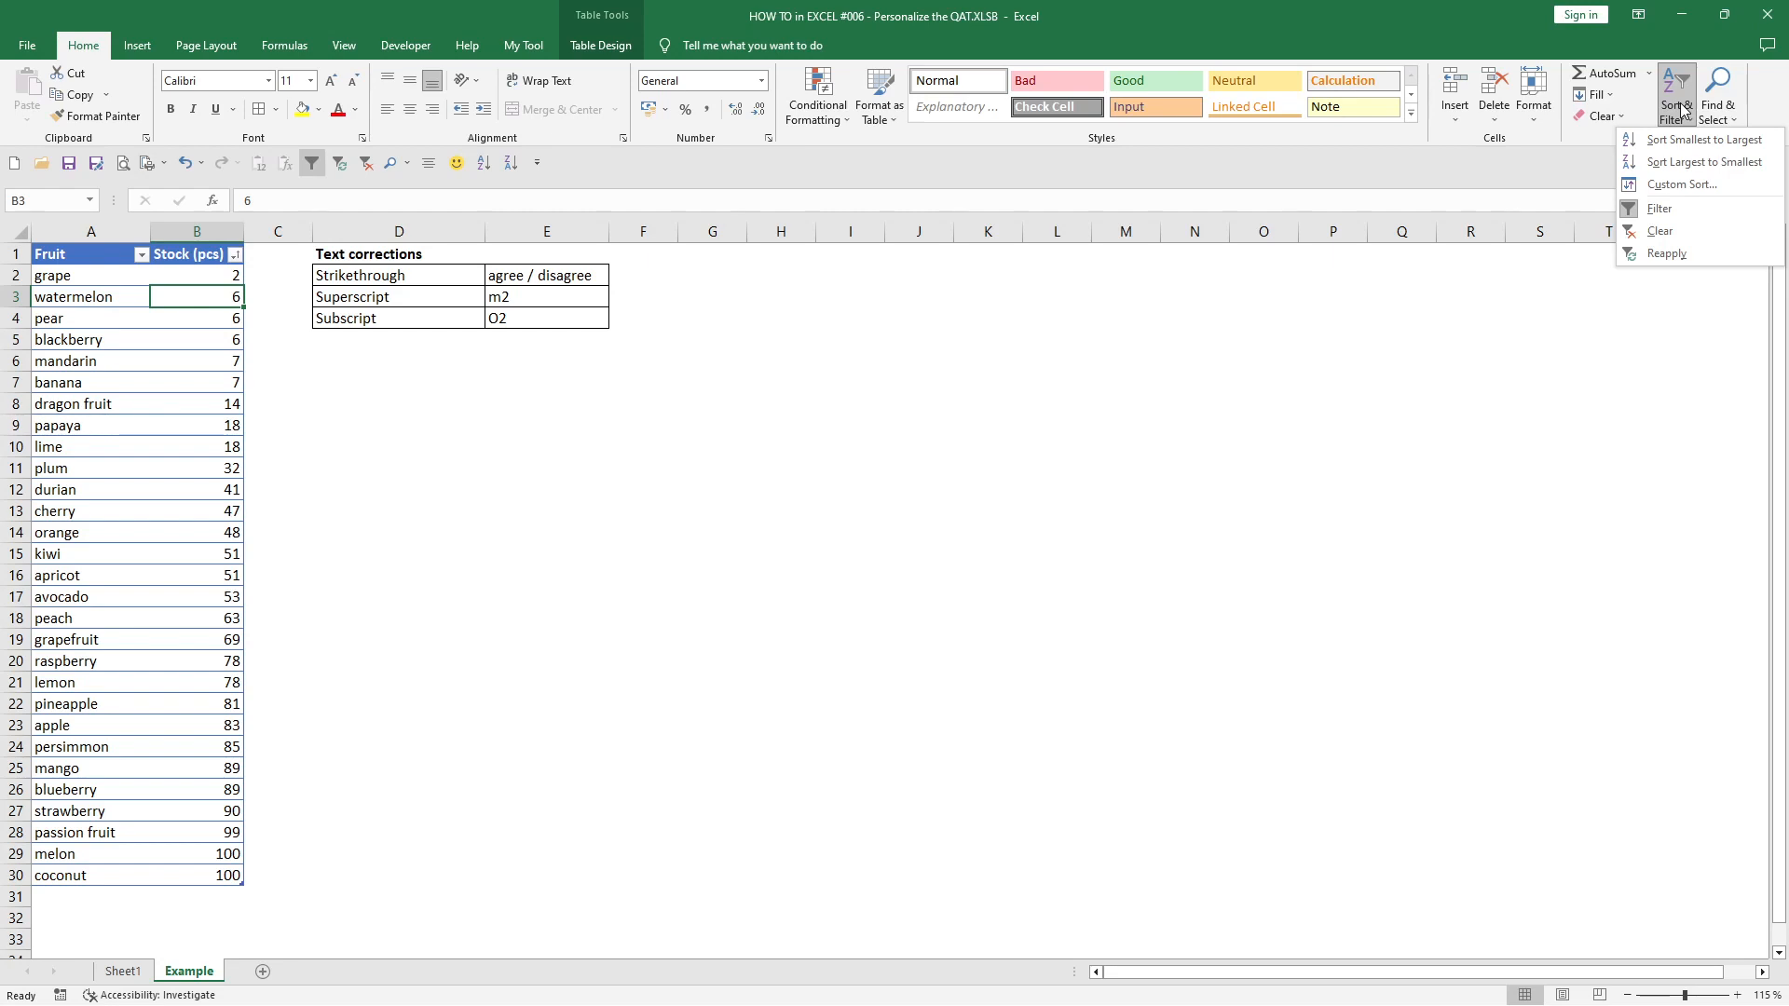
click(1668, 161)
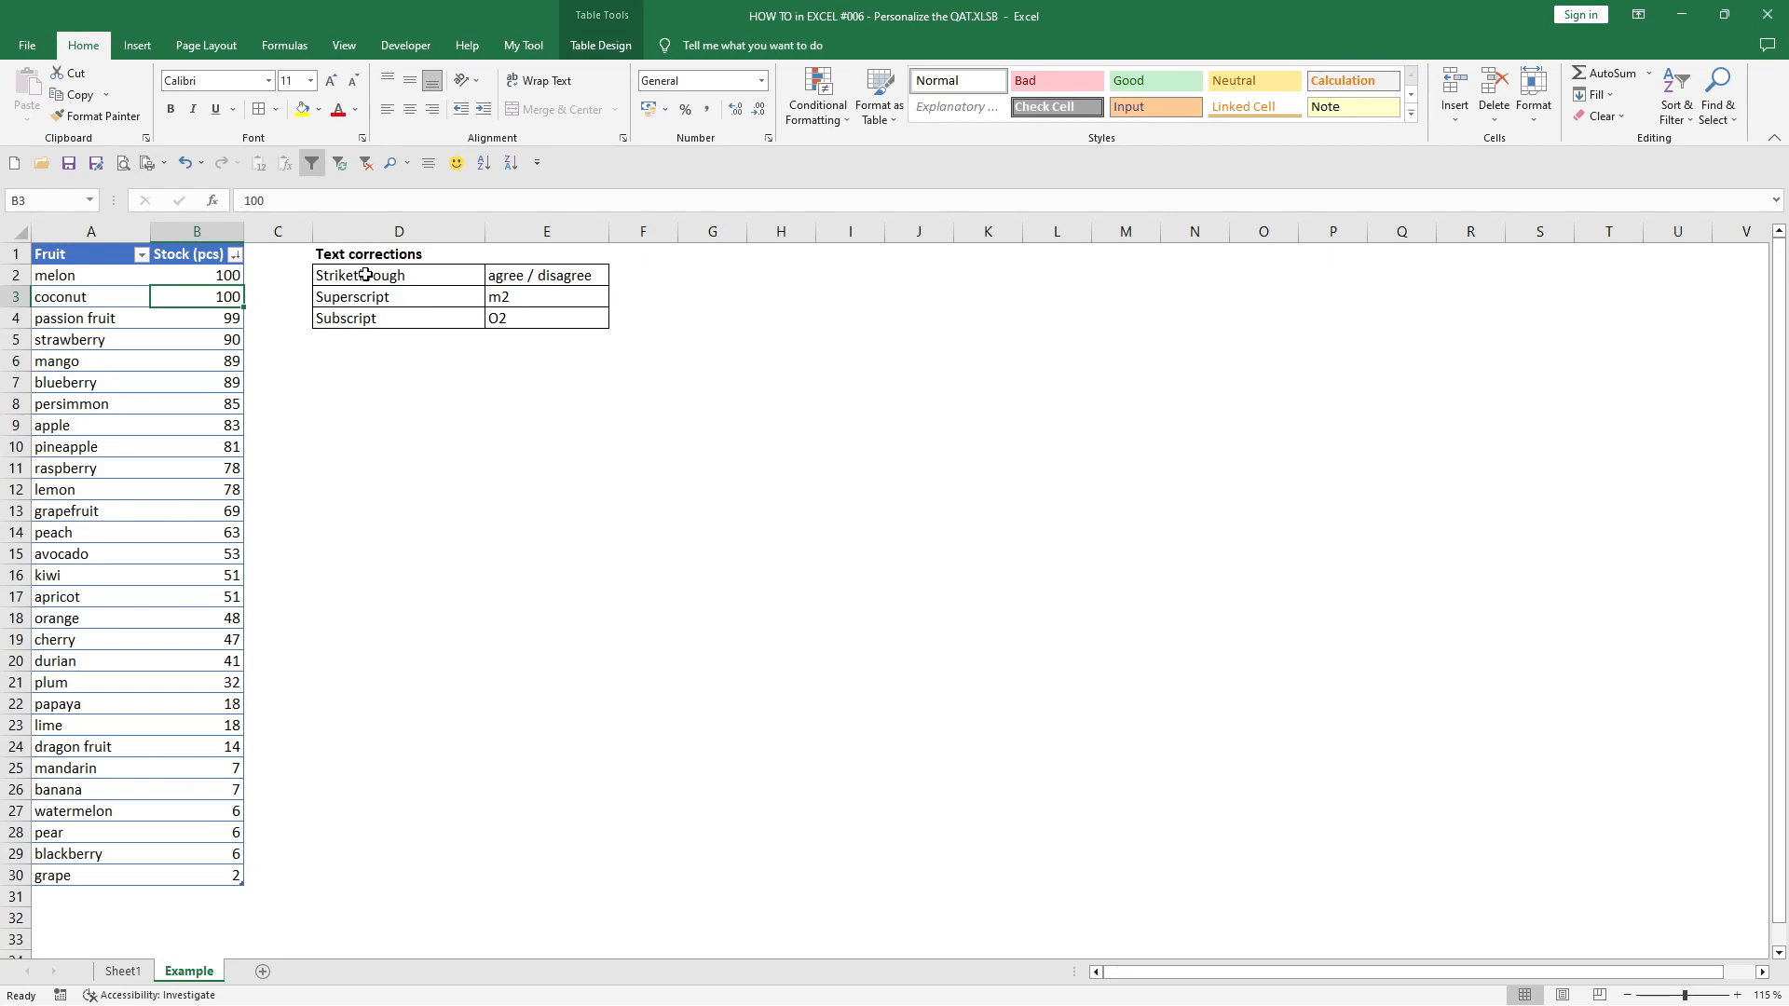
- Apply the Strikethrough font effect to only the word "disagree" in cell E2 through Format Cells
double_click(568, 275)
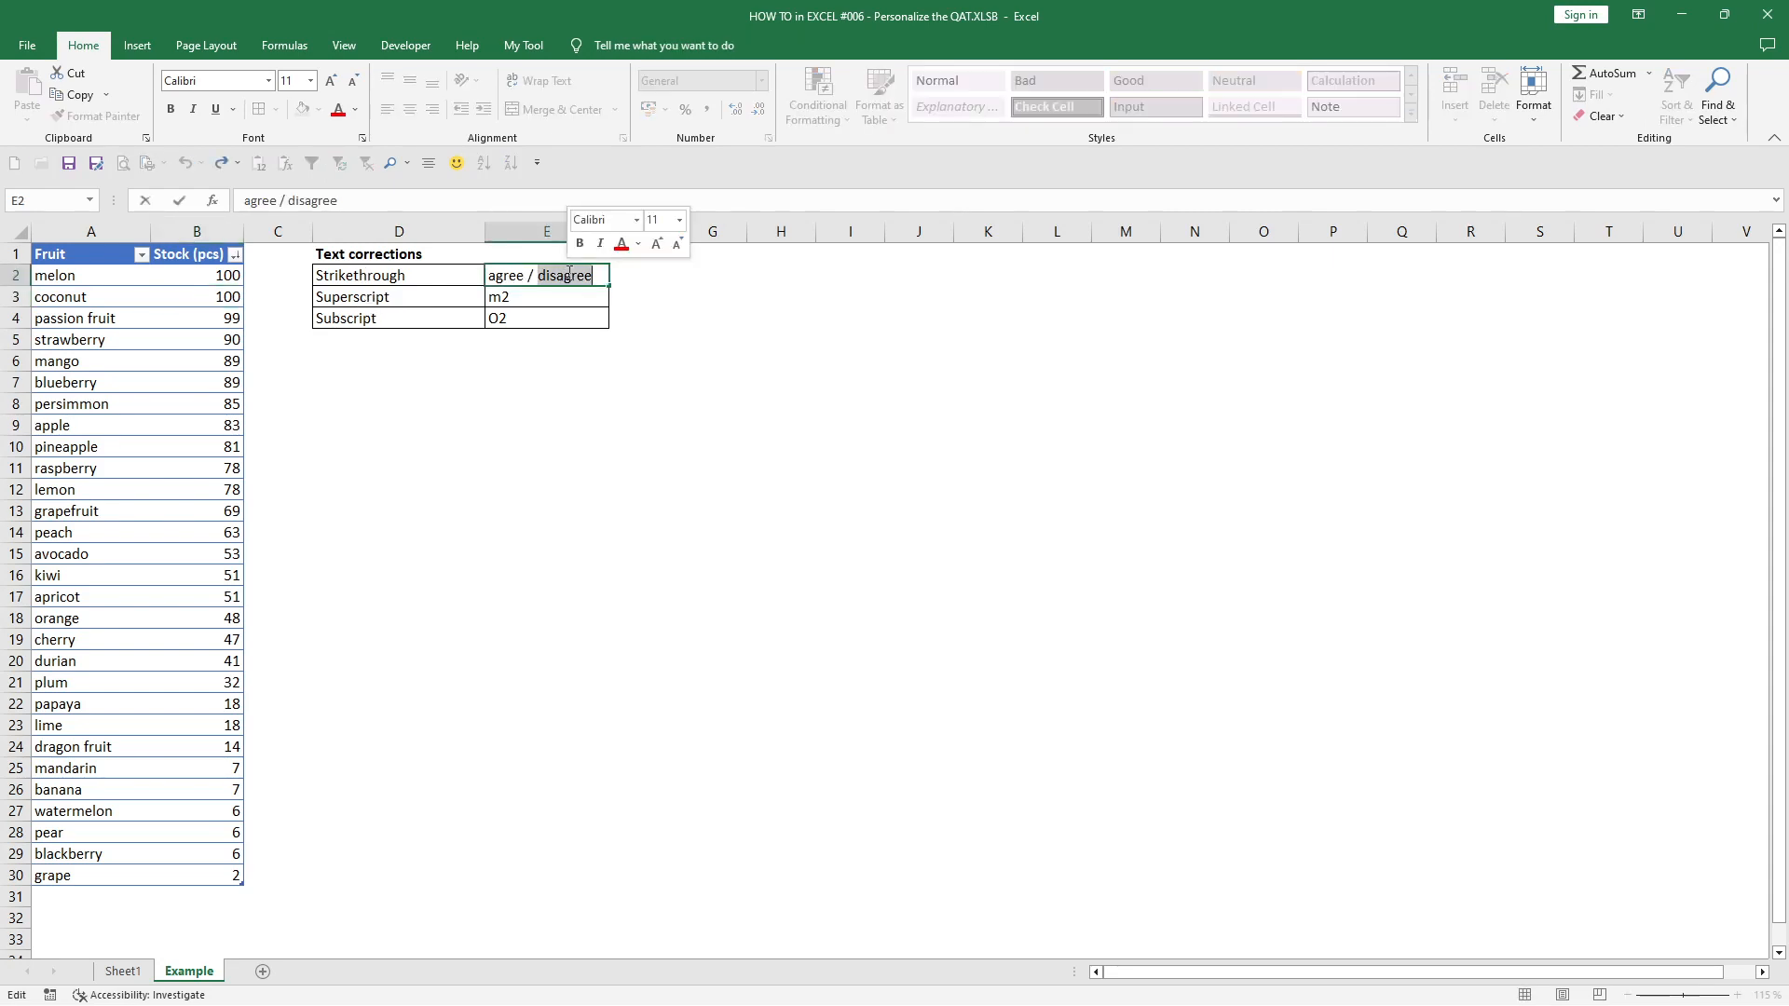
right_click(565, 277)
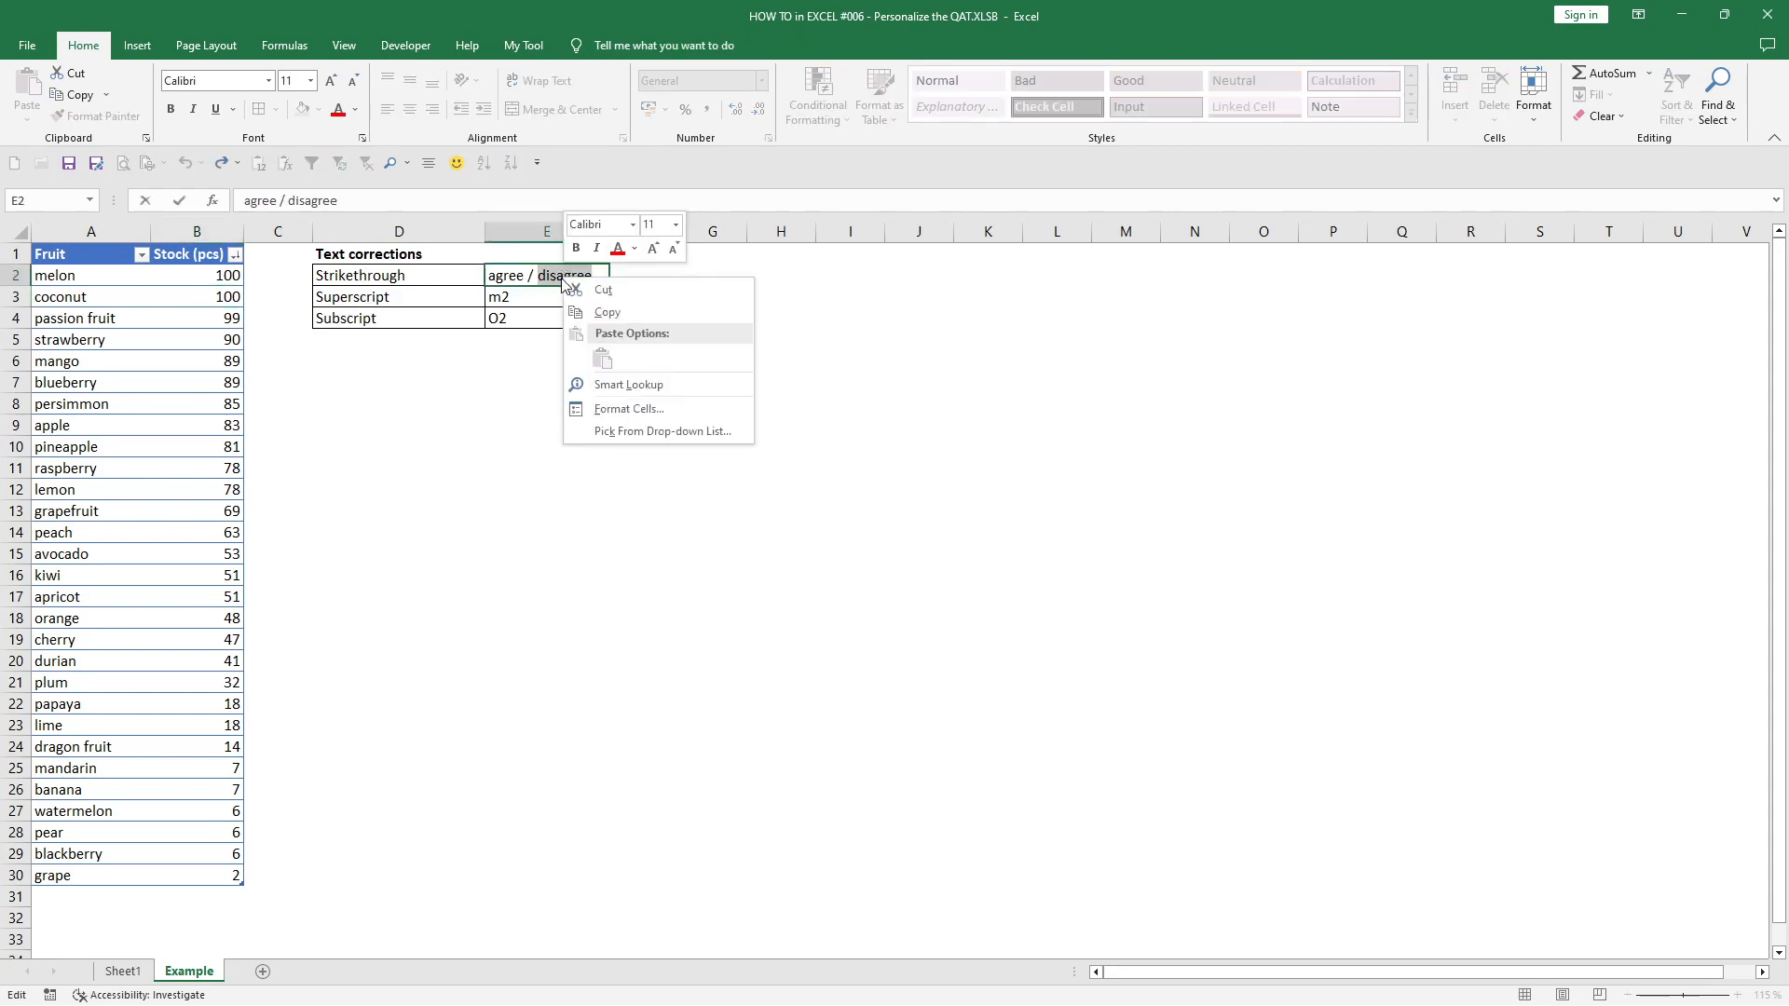
click(614, 410)
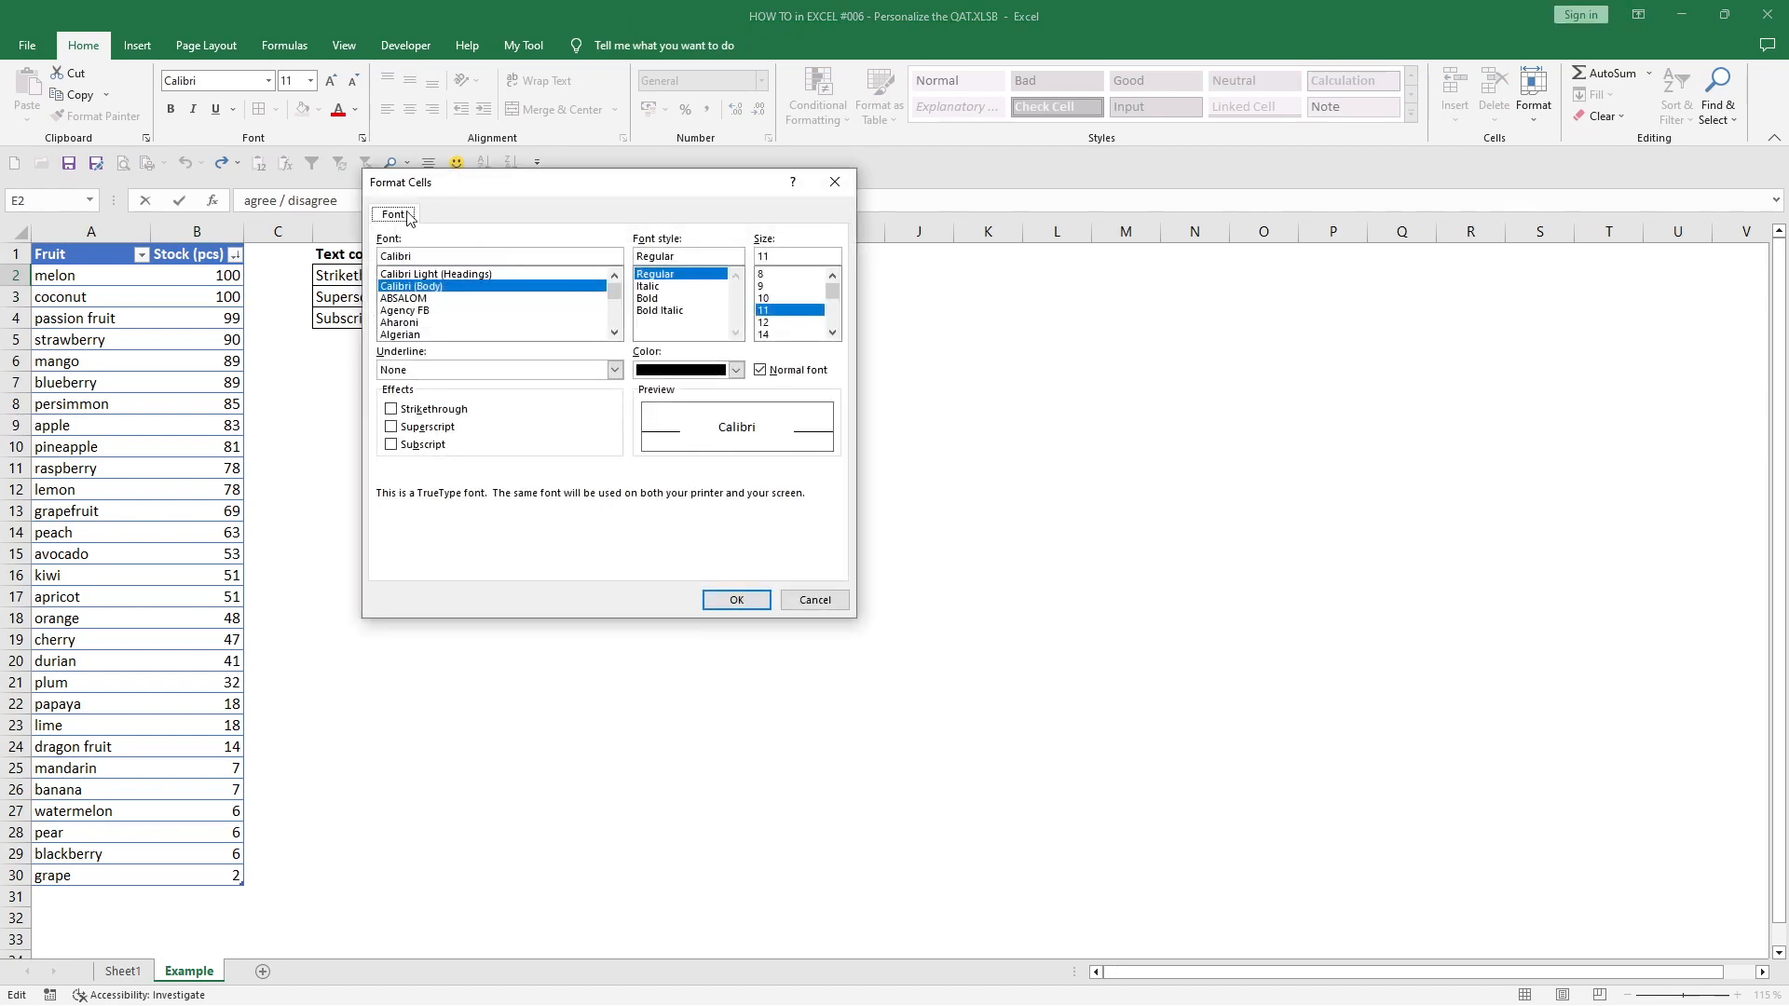
click(391, 411)
click(736, 601)
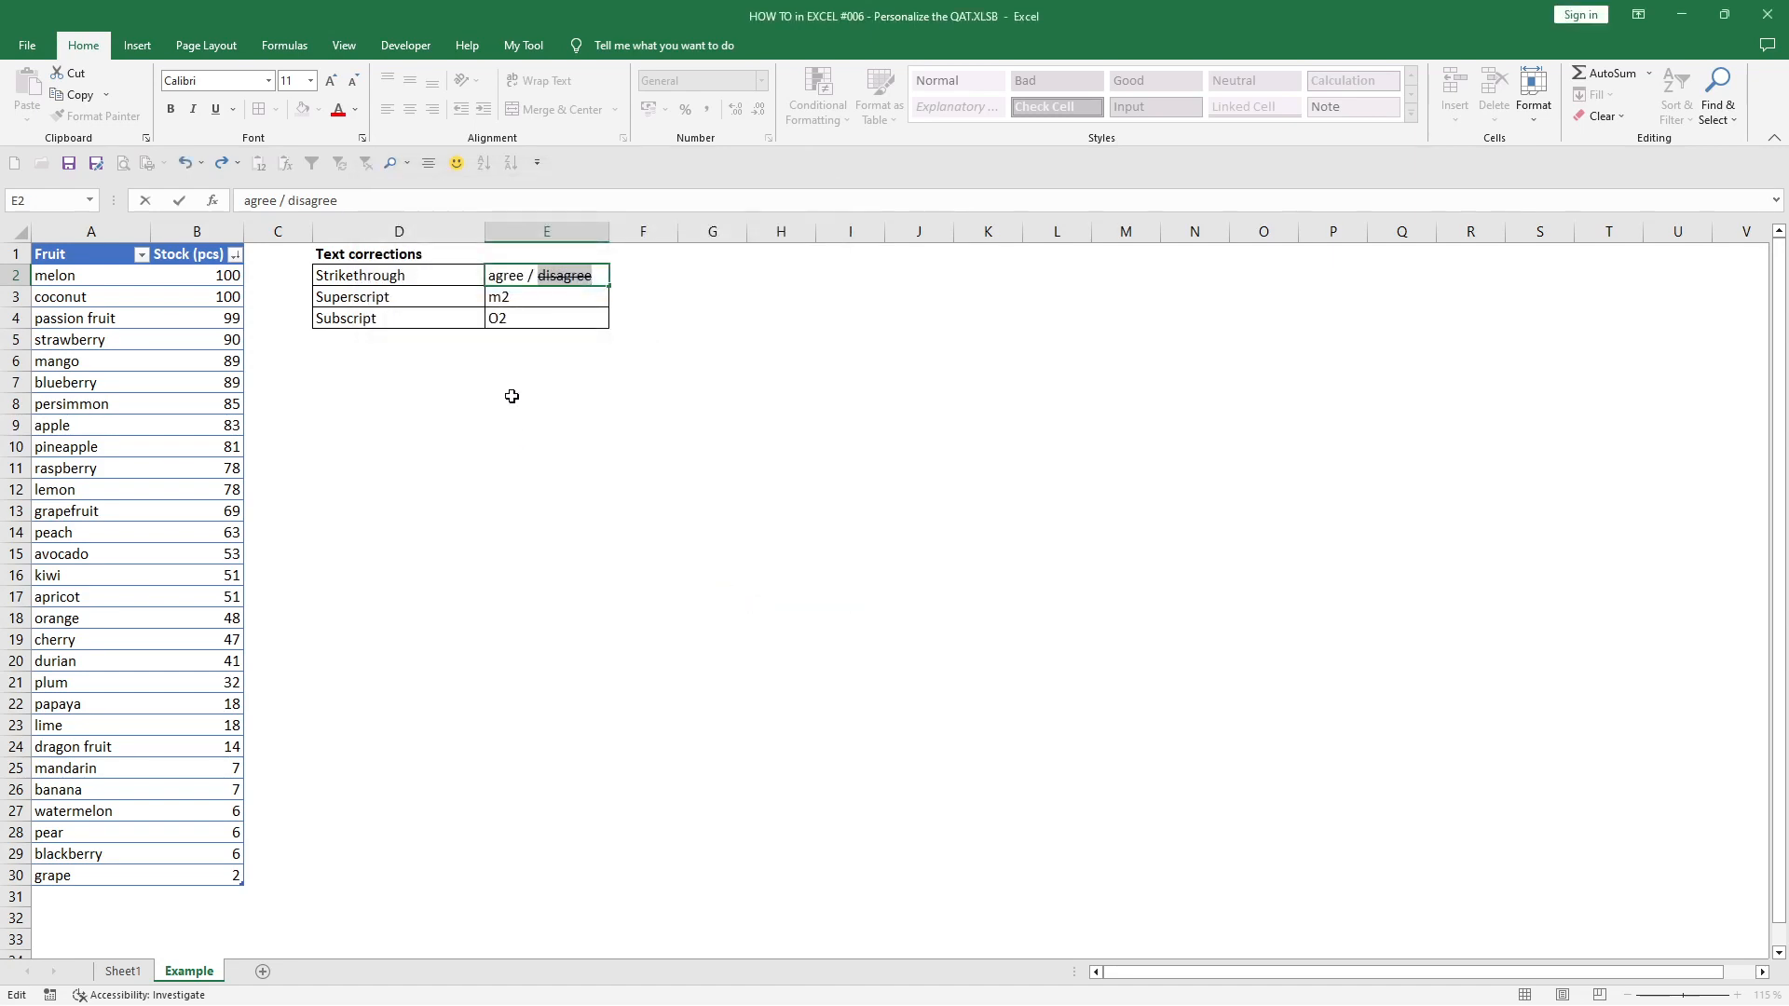
click(553, 374)
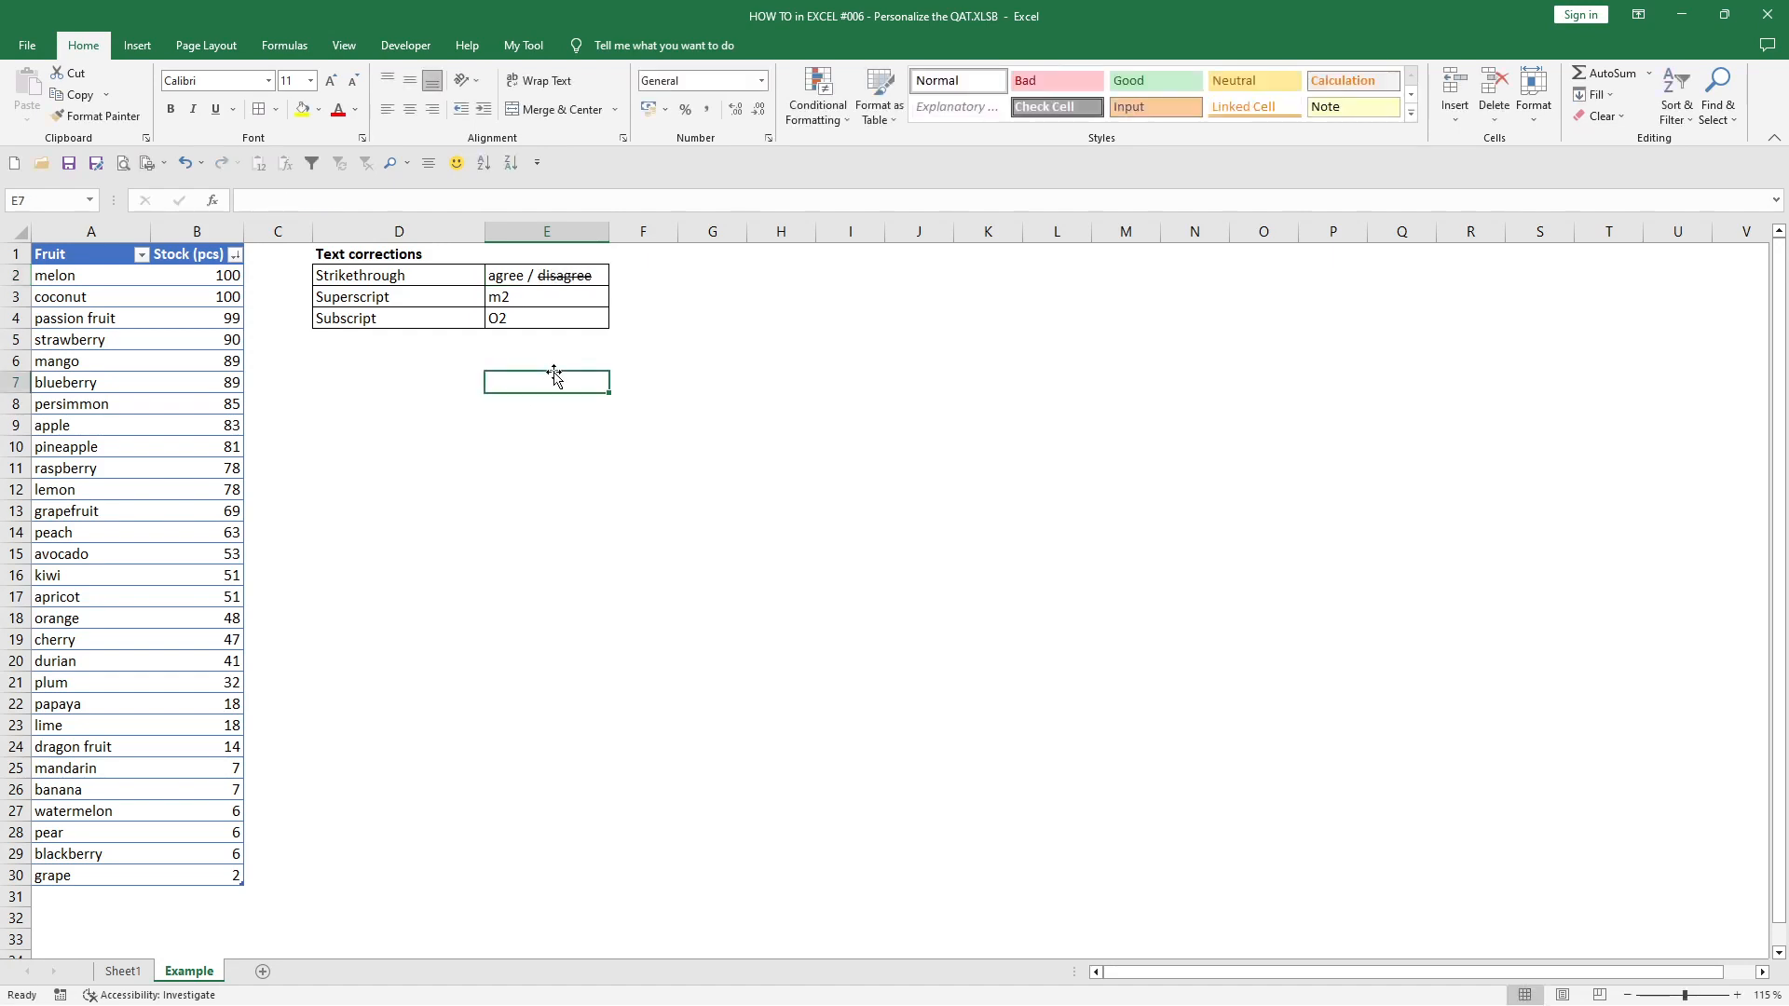
- Add the Strikethrough command from All Commands to the Quick Access Toolbar list
click(537, 165)
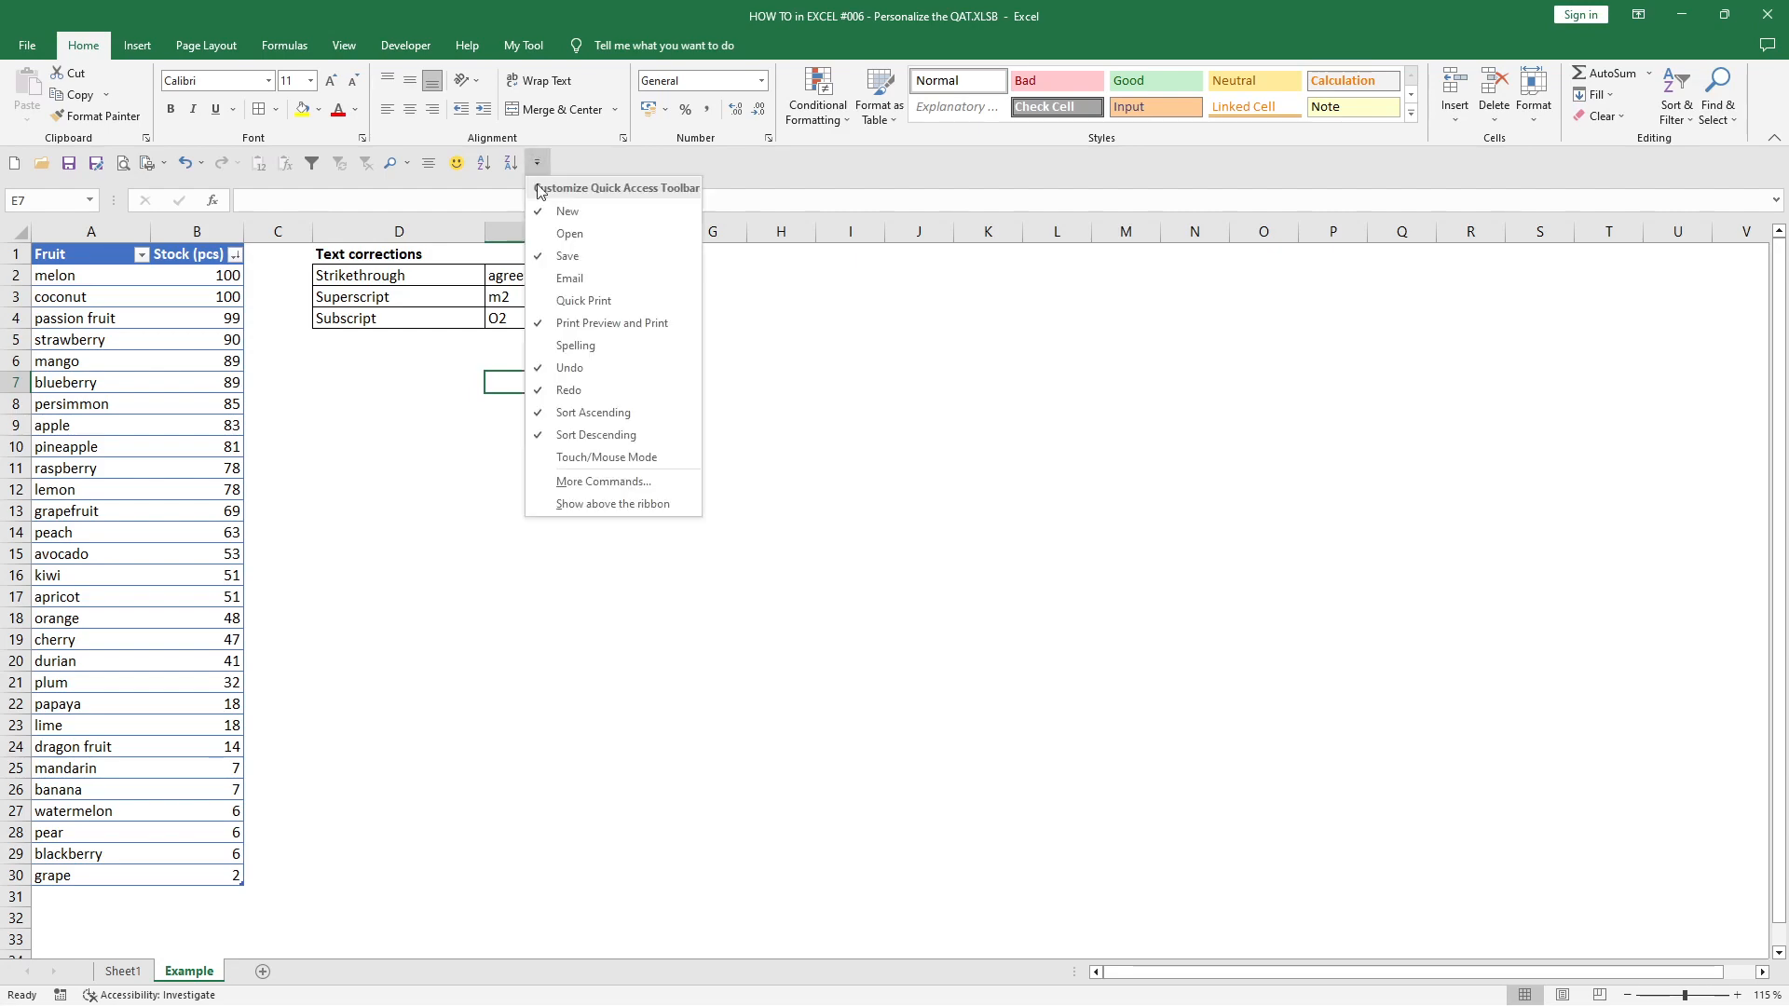
click(562, 482)
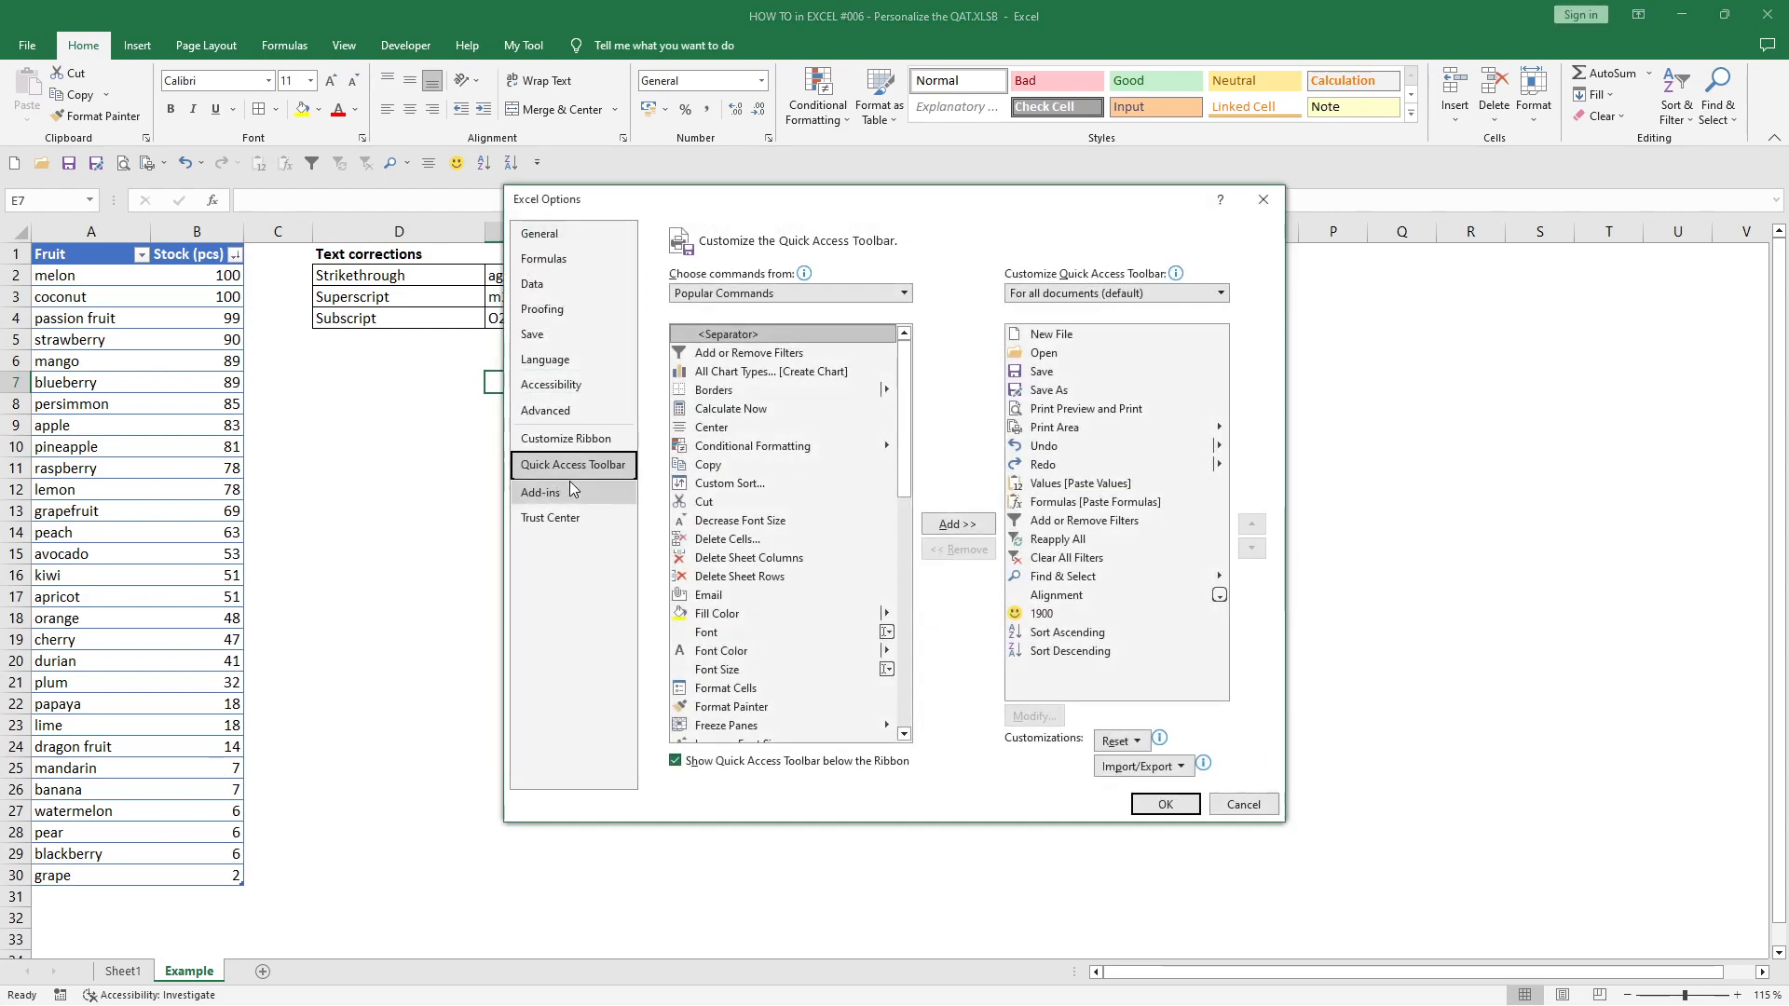
click(904, 293)
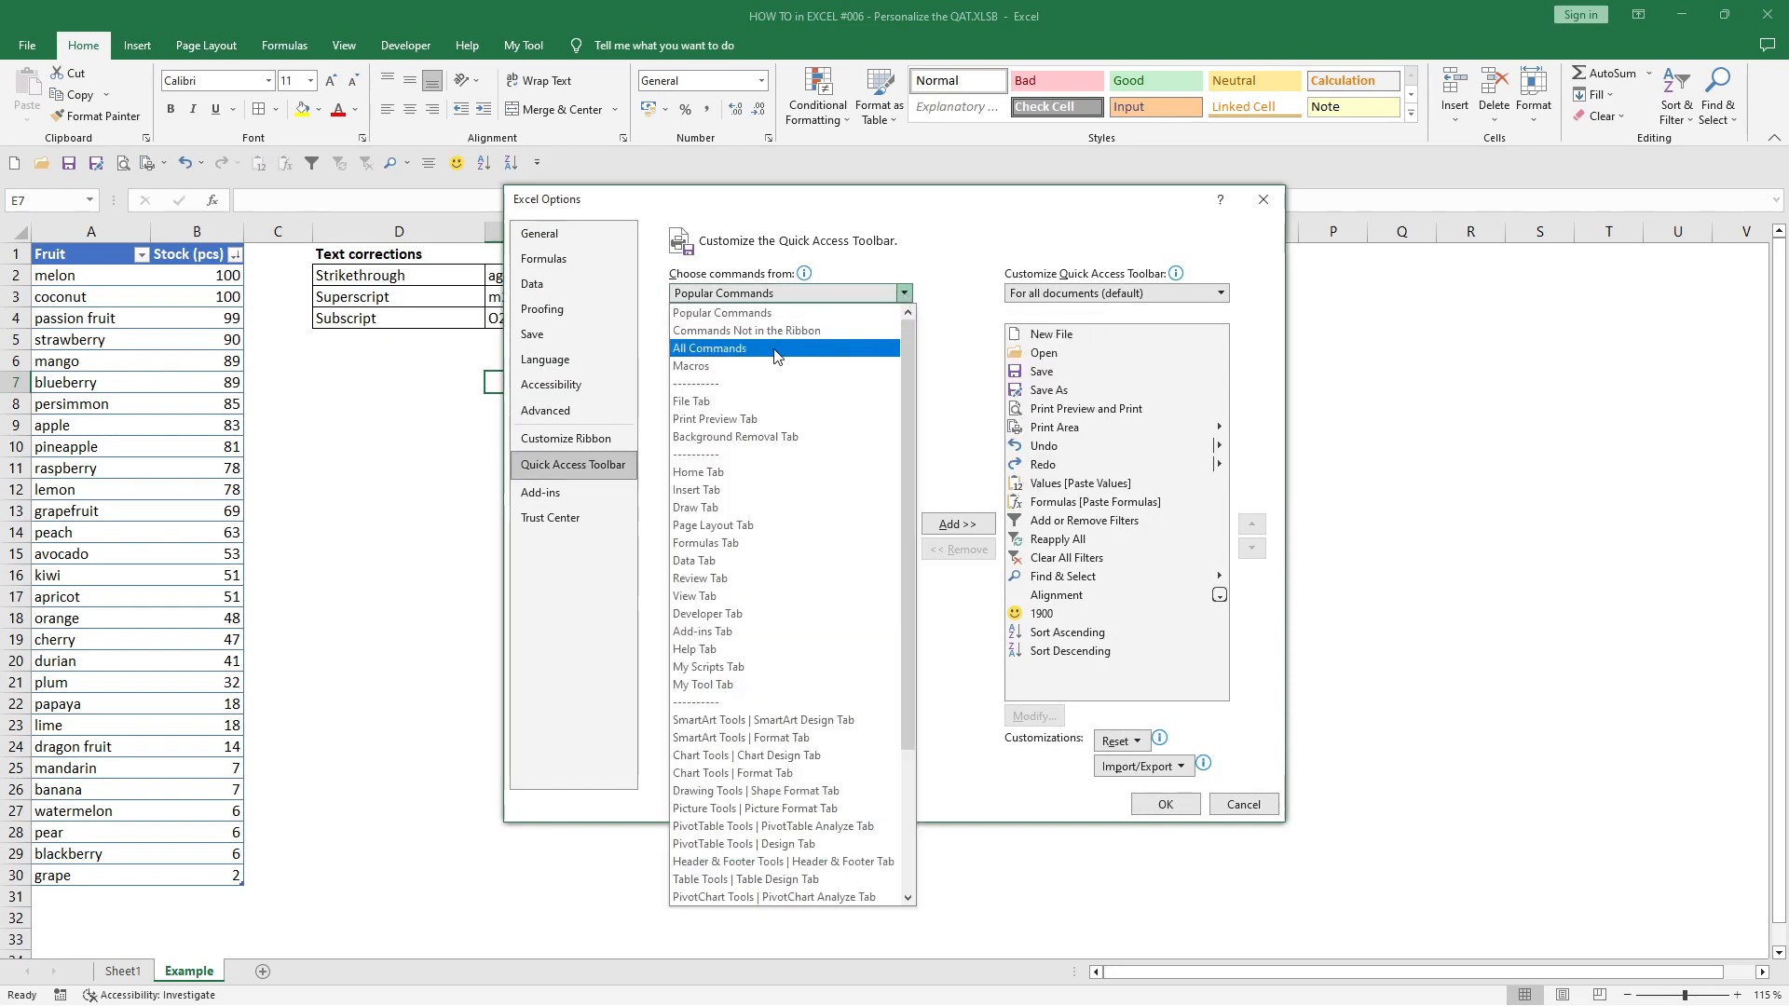
key(Escape)
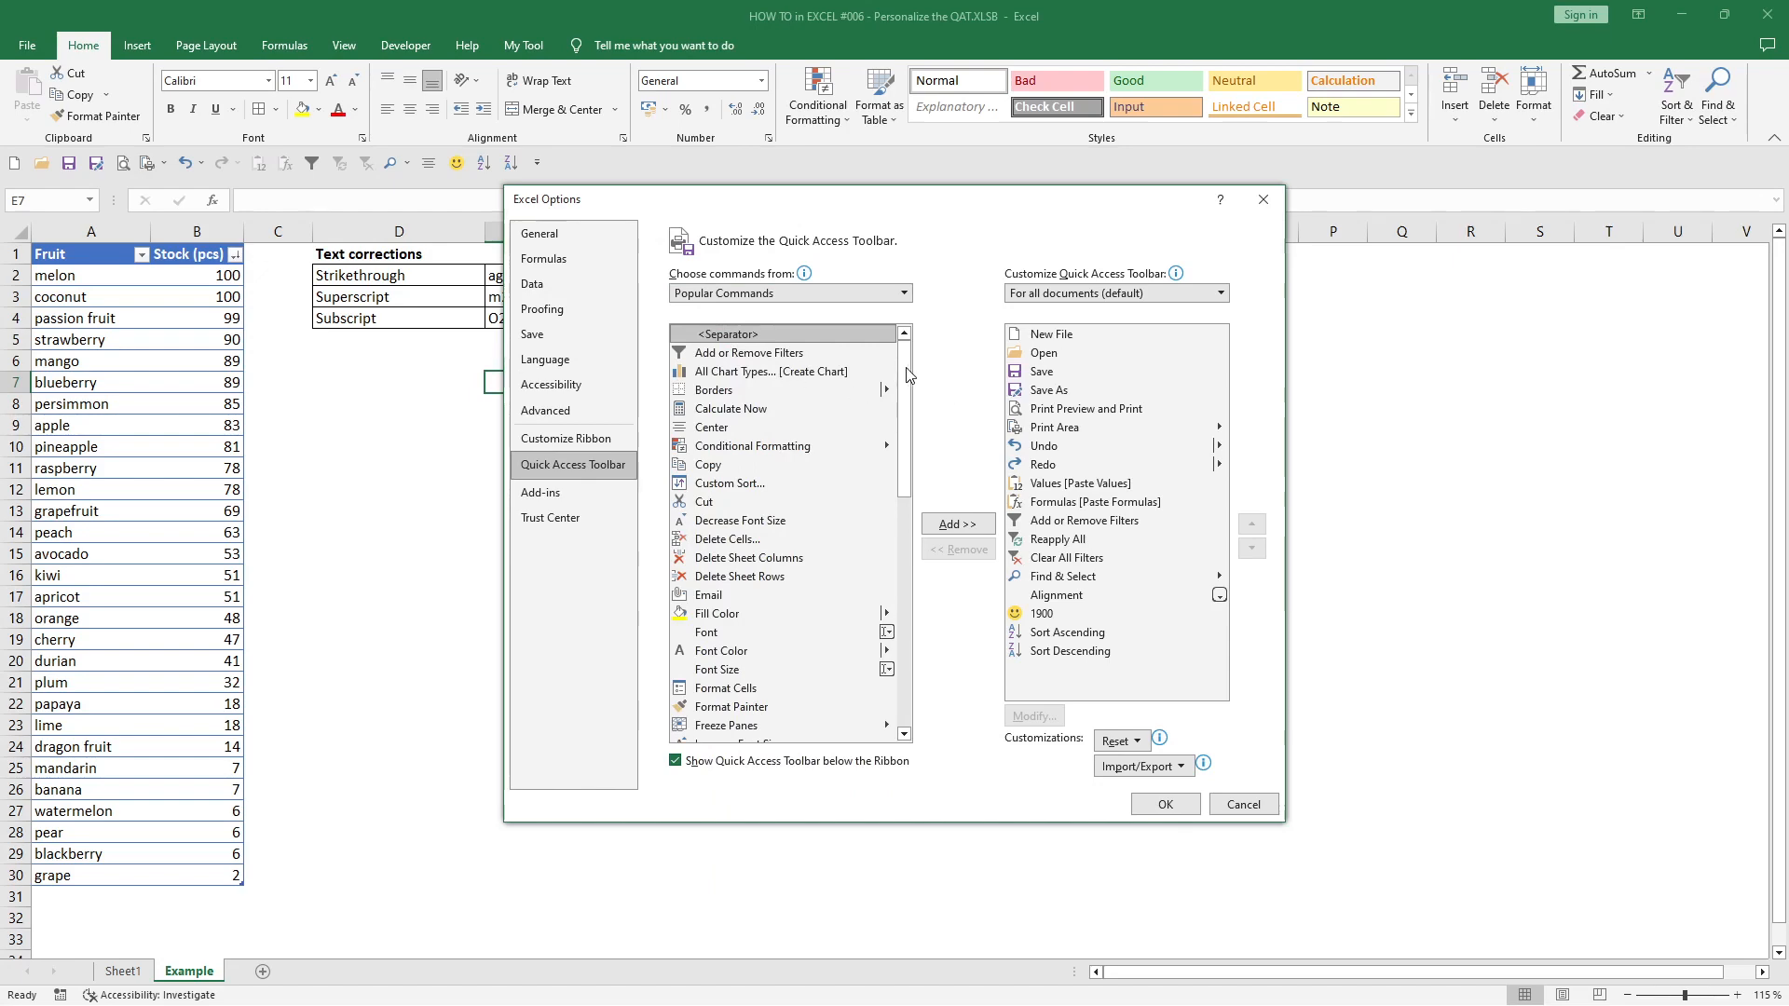
drag(910, 347, 929, 690)
scroll(714, 425, up, 2)
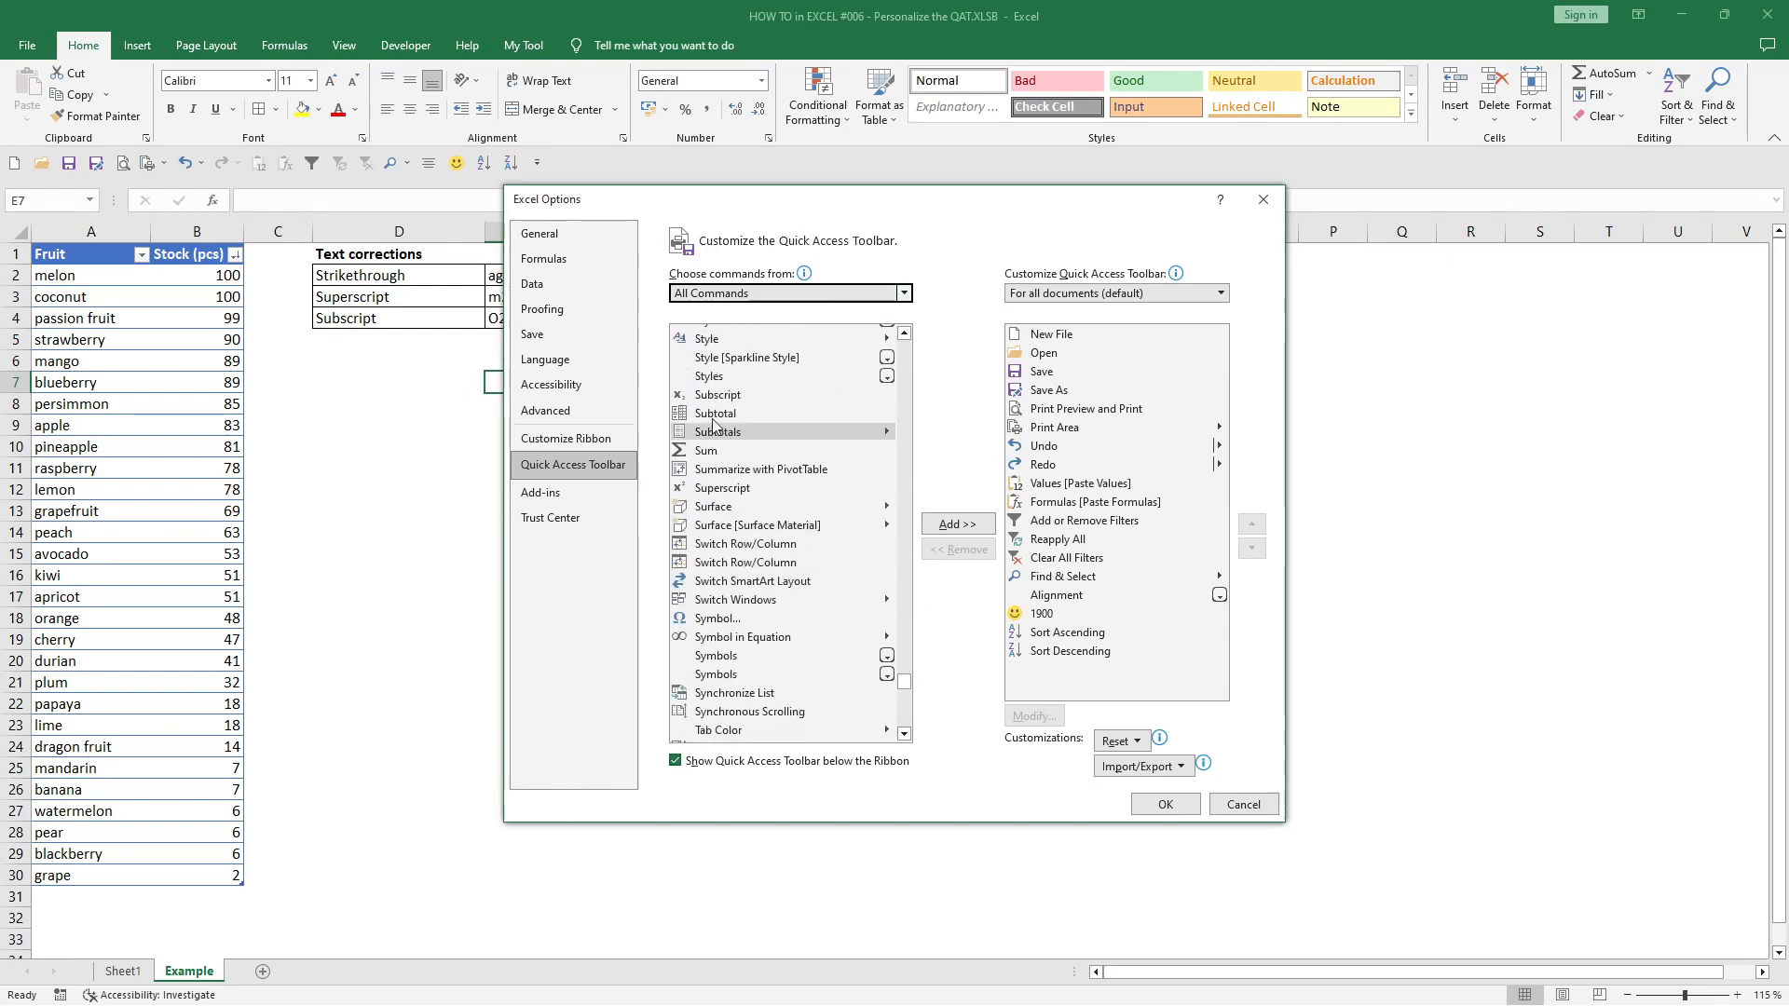
scroll(714, 426, up, 2)
click(728, 373)
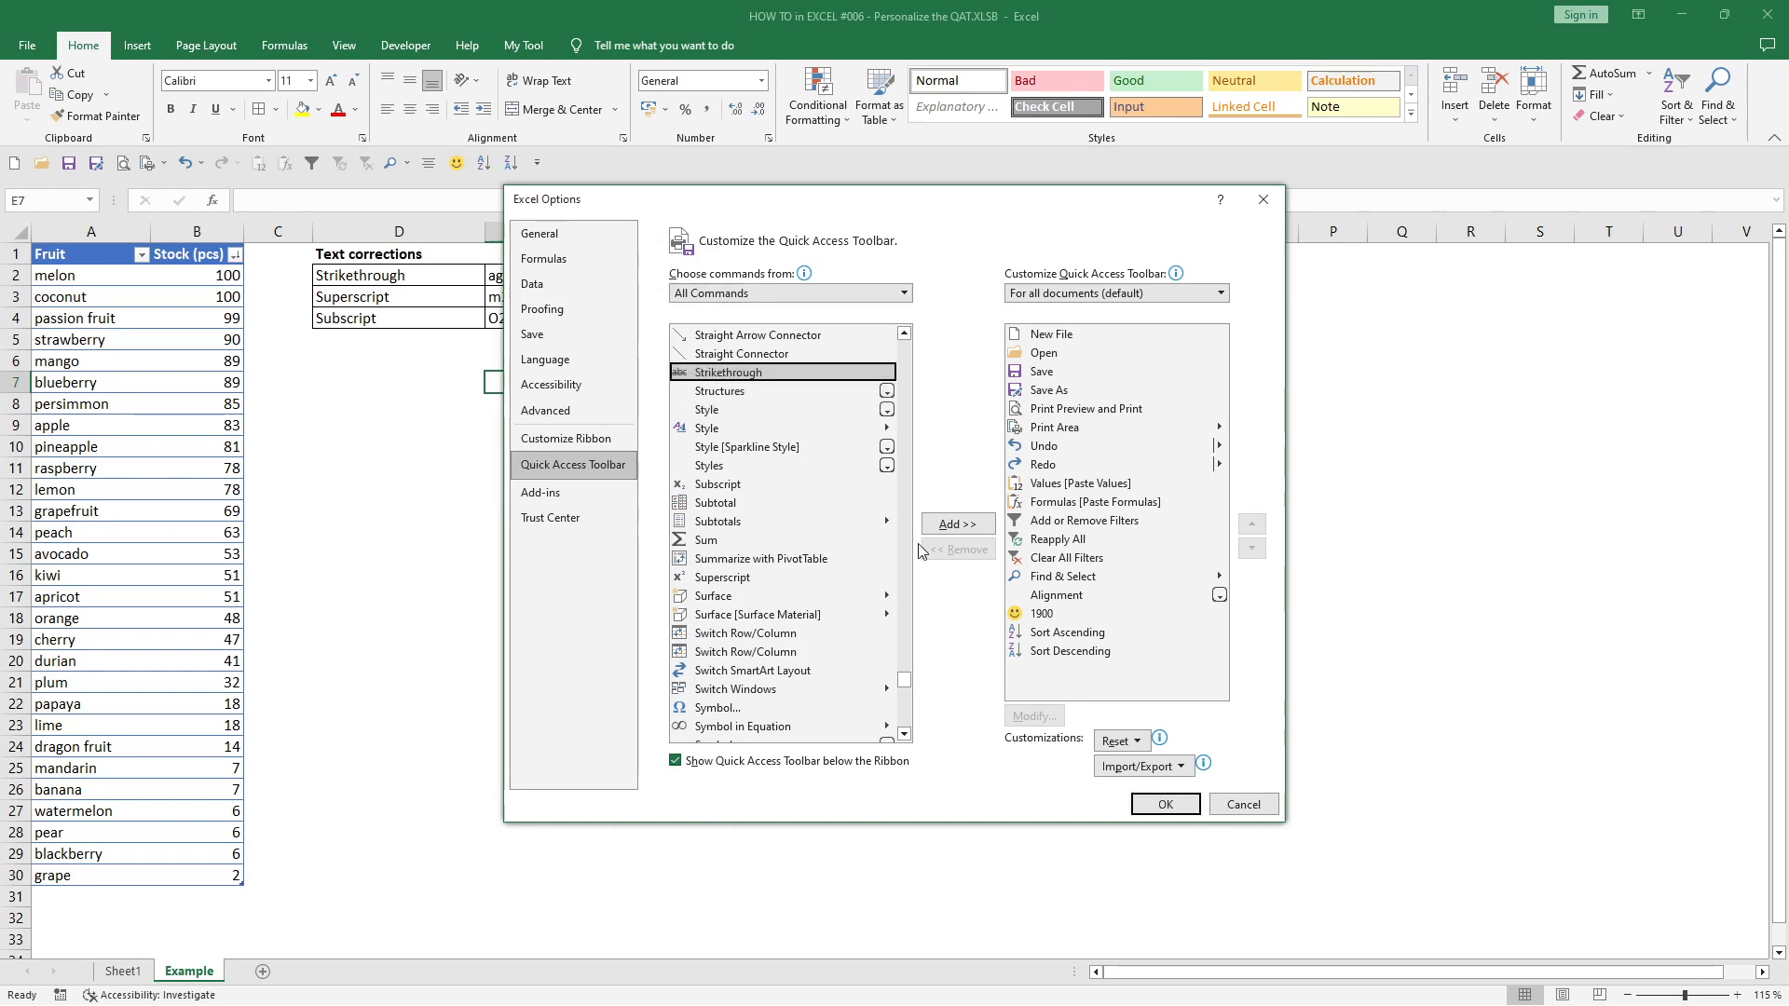
click(957, 524)
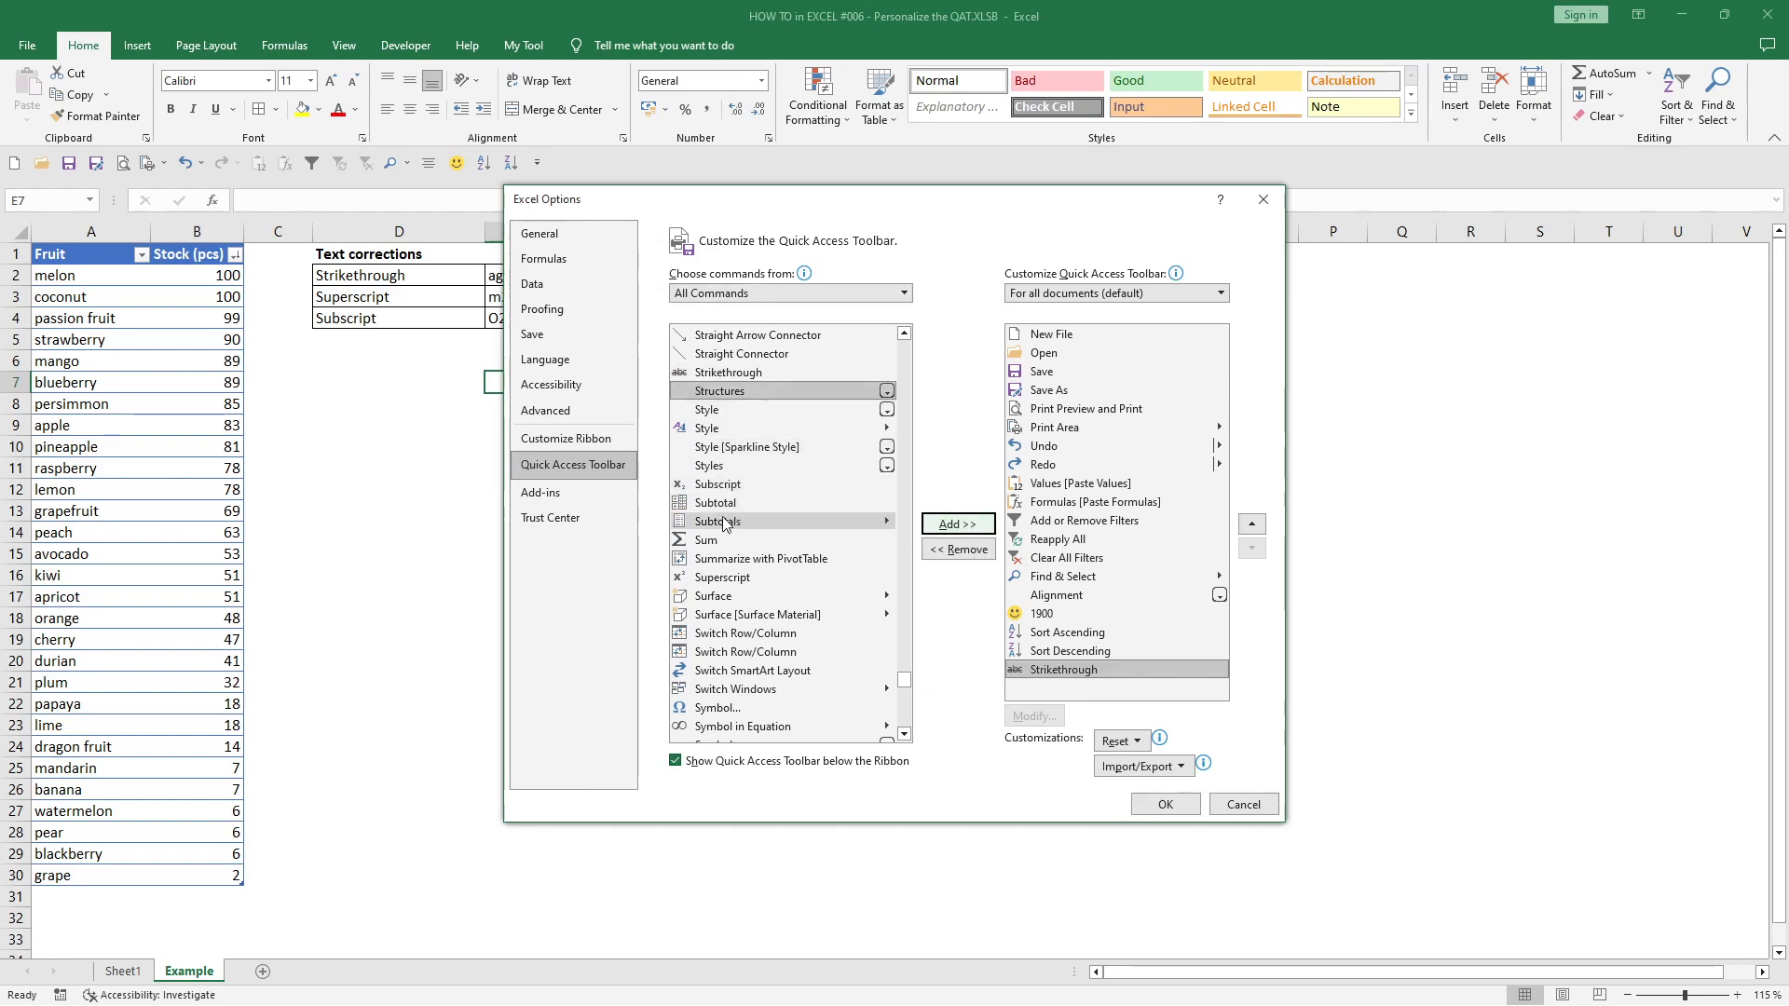
- Add the Subscript and Superscript commands to the Quick Access Toolbar and apply the customization
click(722, 485)
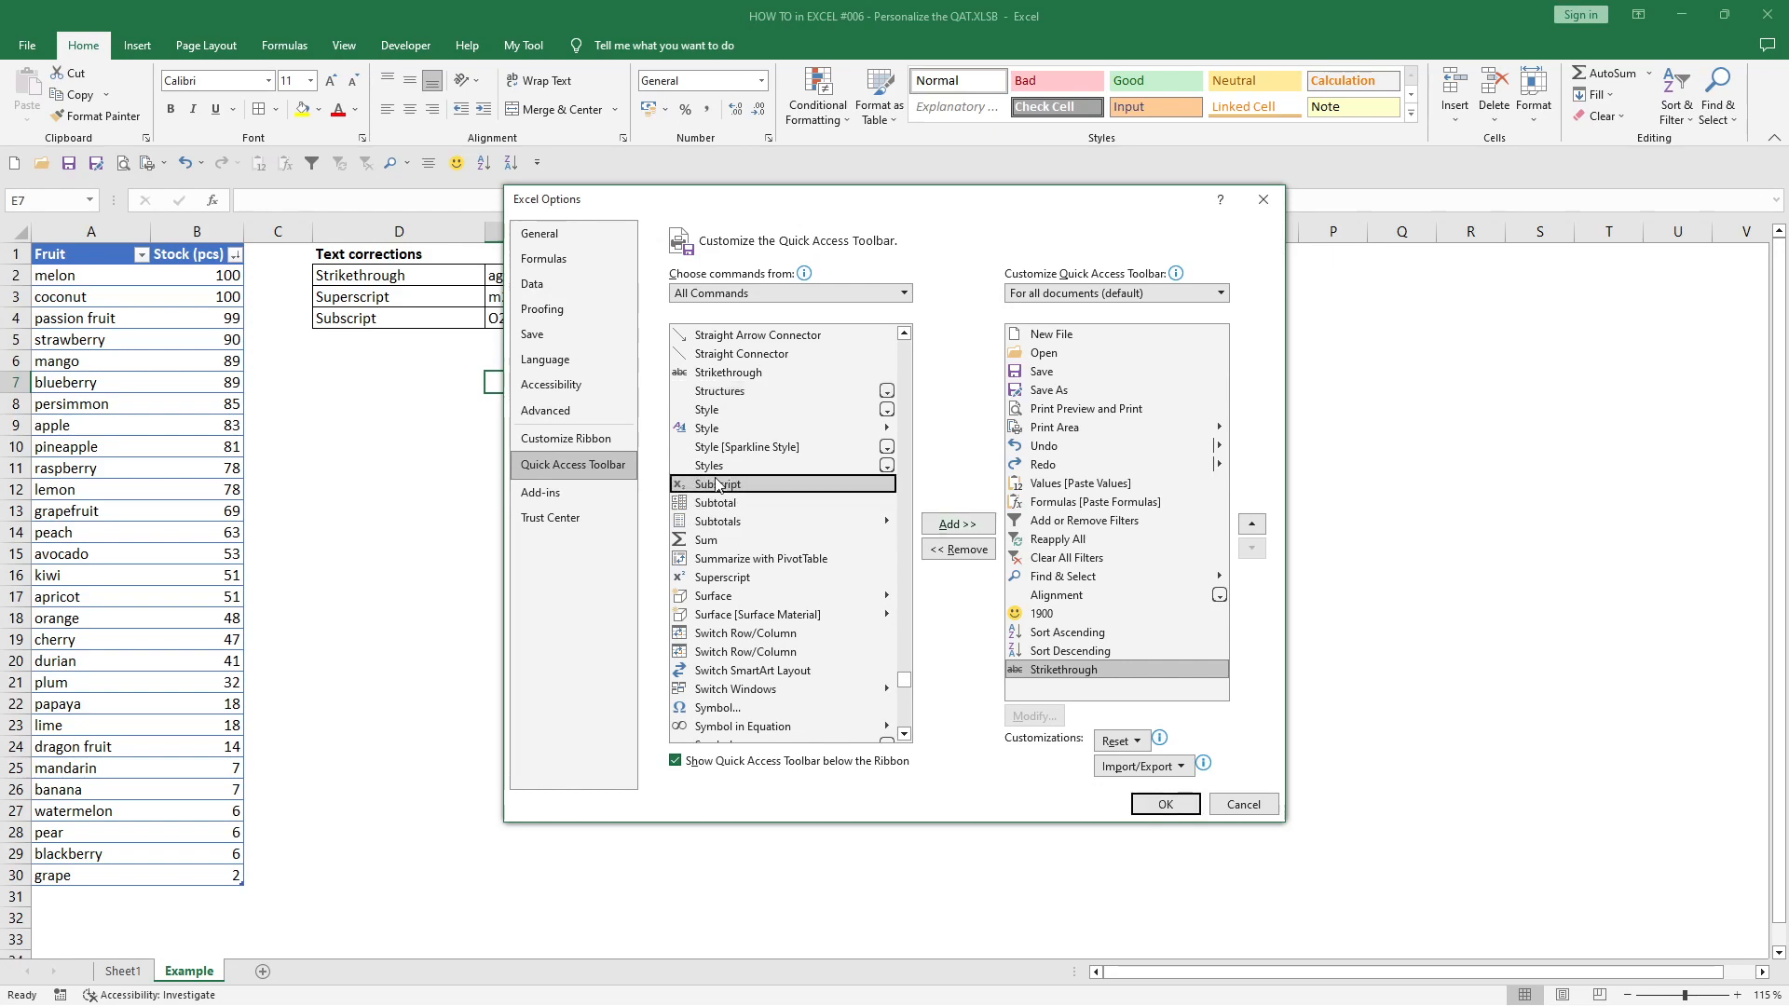
click(952, 525)
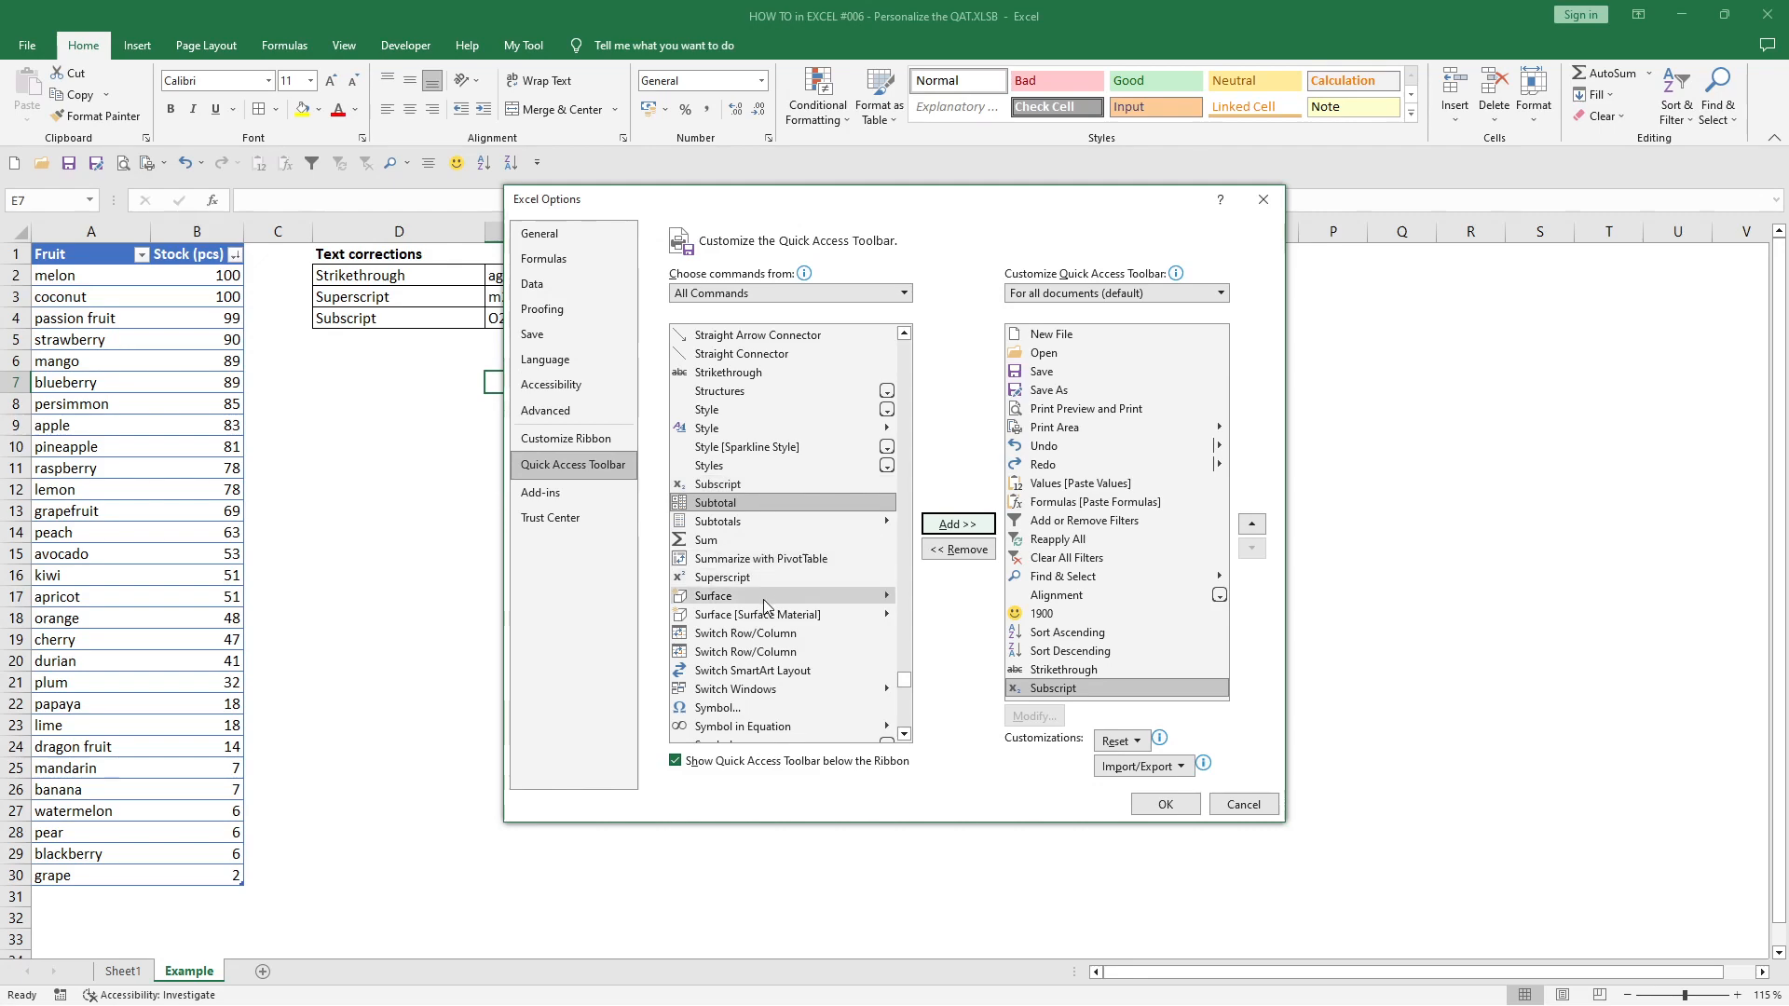
click(732, 577)
click(958, 525)
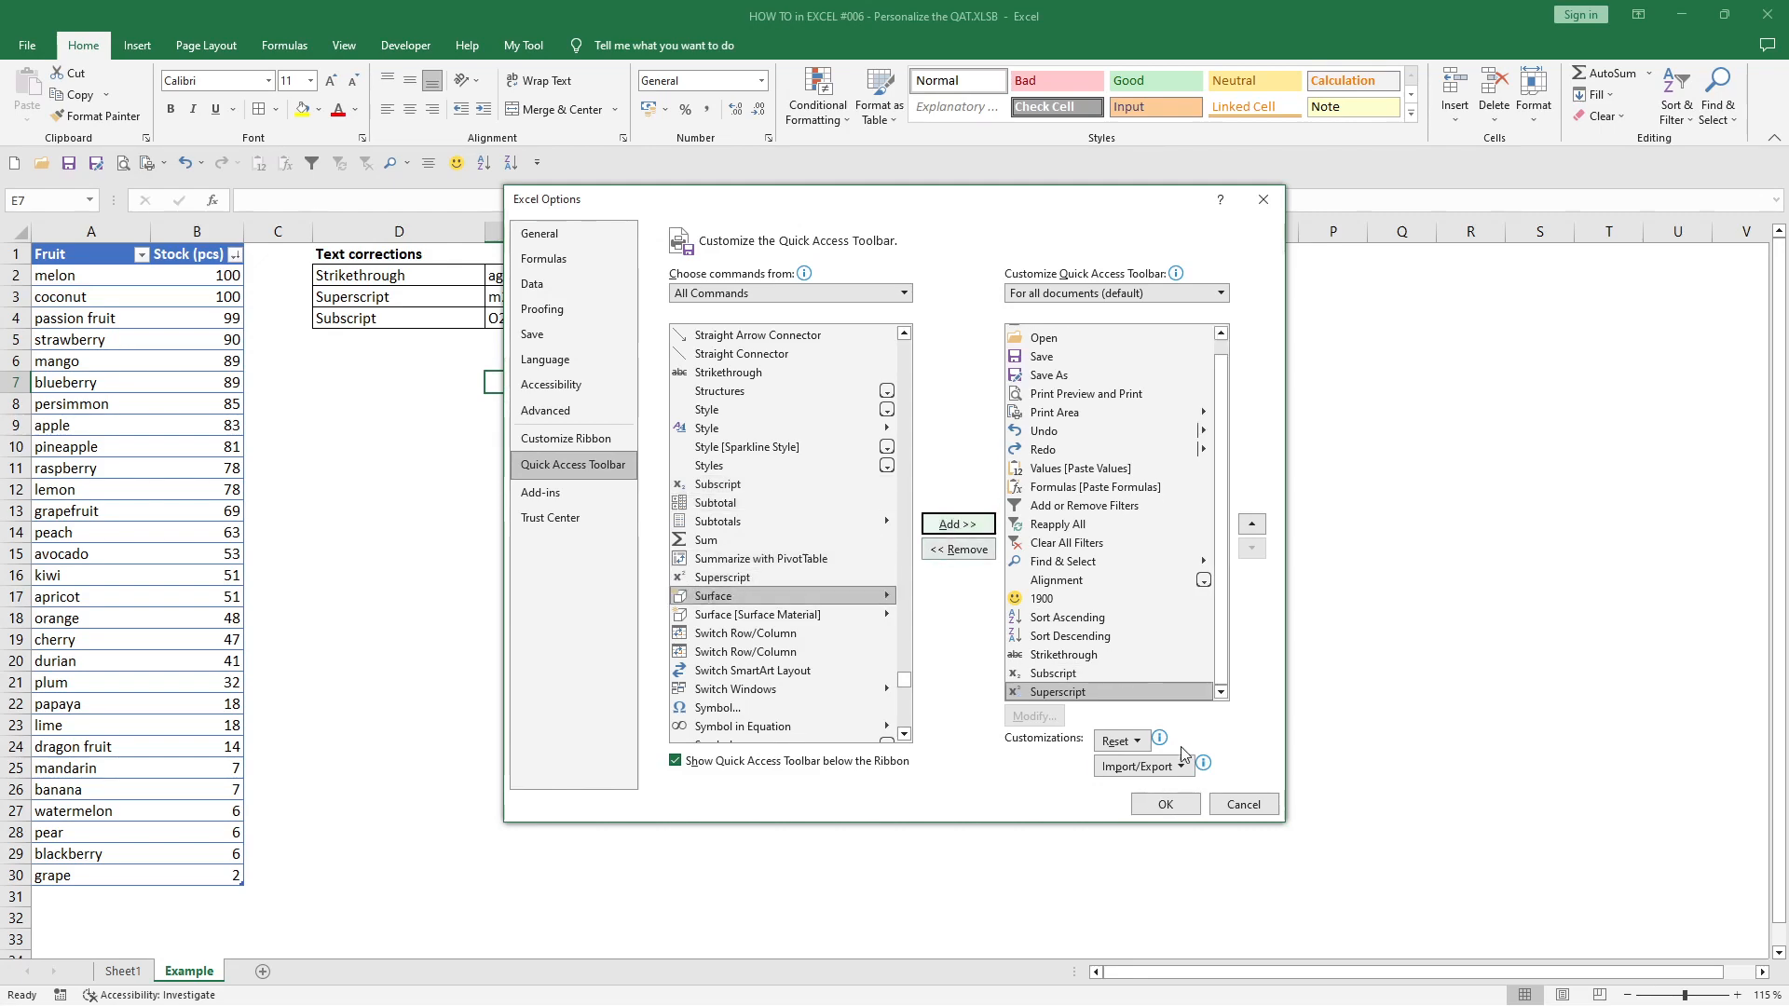
click(1173, 804)
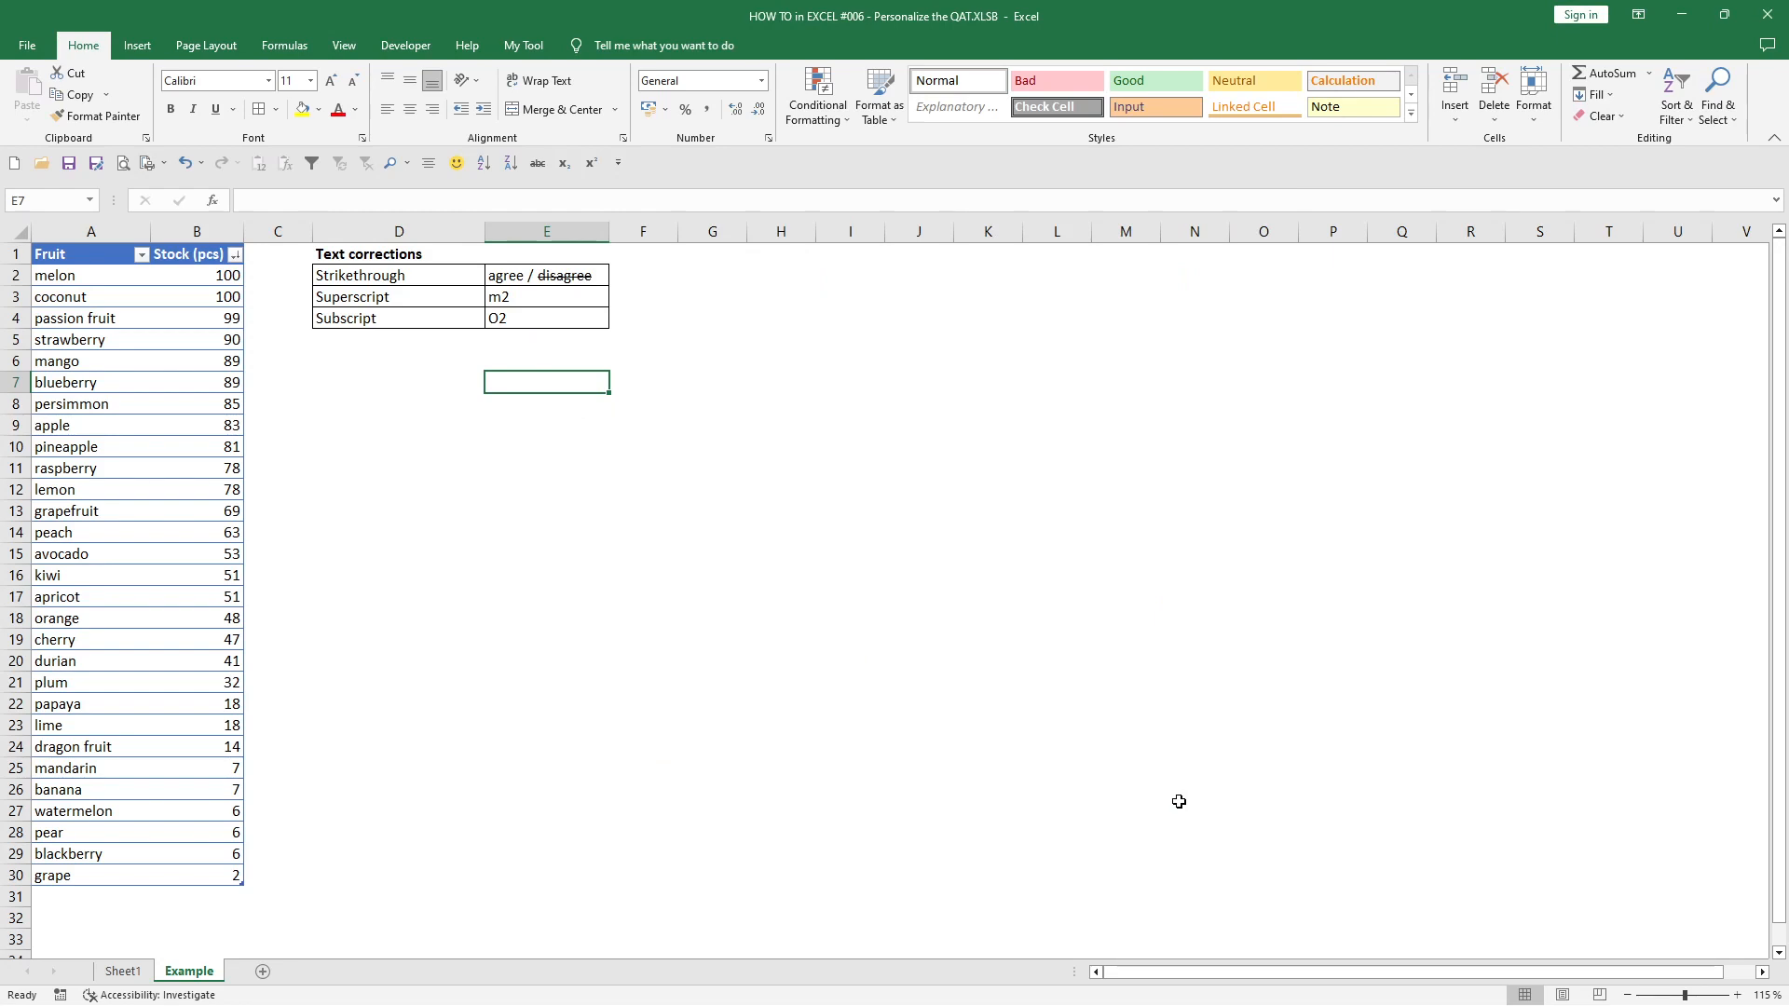
- Make the 2 in "m2" in cell E3 superscript with the Quick Access Toolbar command
double_click(501, 295)
drag(500, 296, 509, 296)
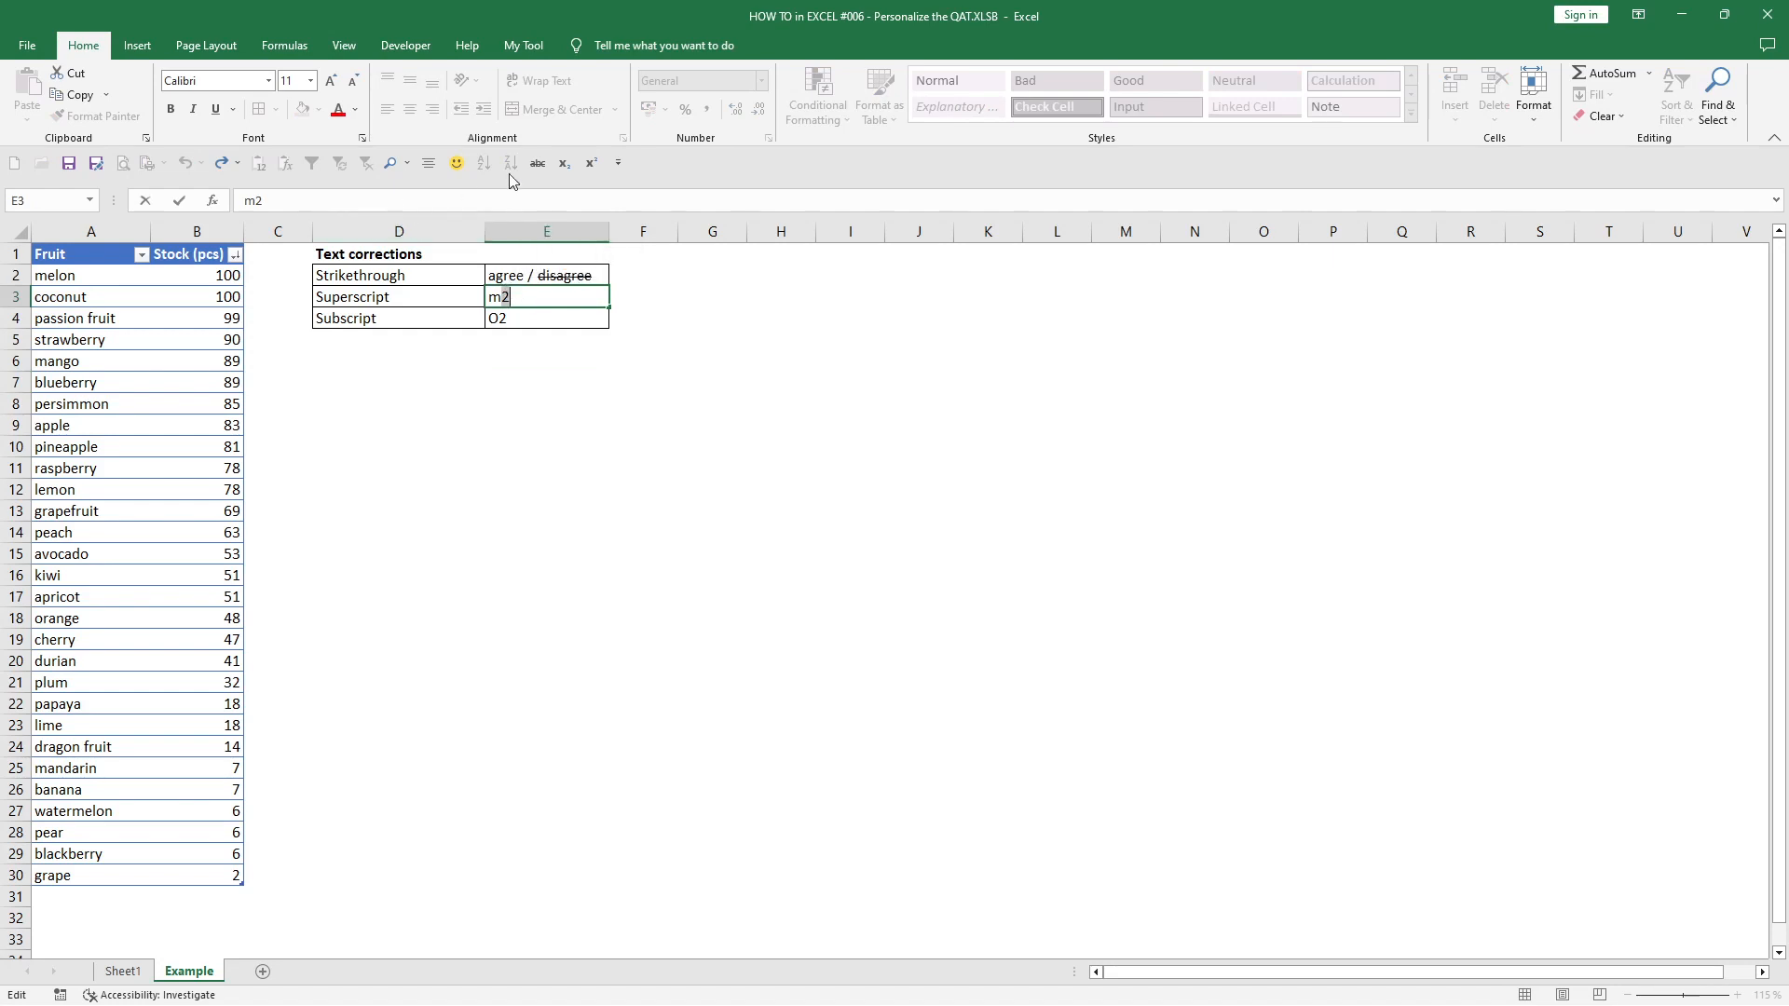
click(591, 163)
- Make the 2 in "O2" in cell E4 subscript with the Quick Access Toolbar command
click(504, 318)
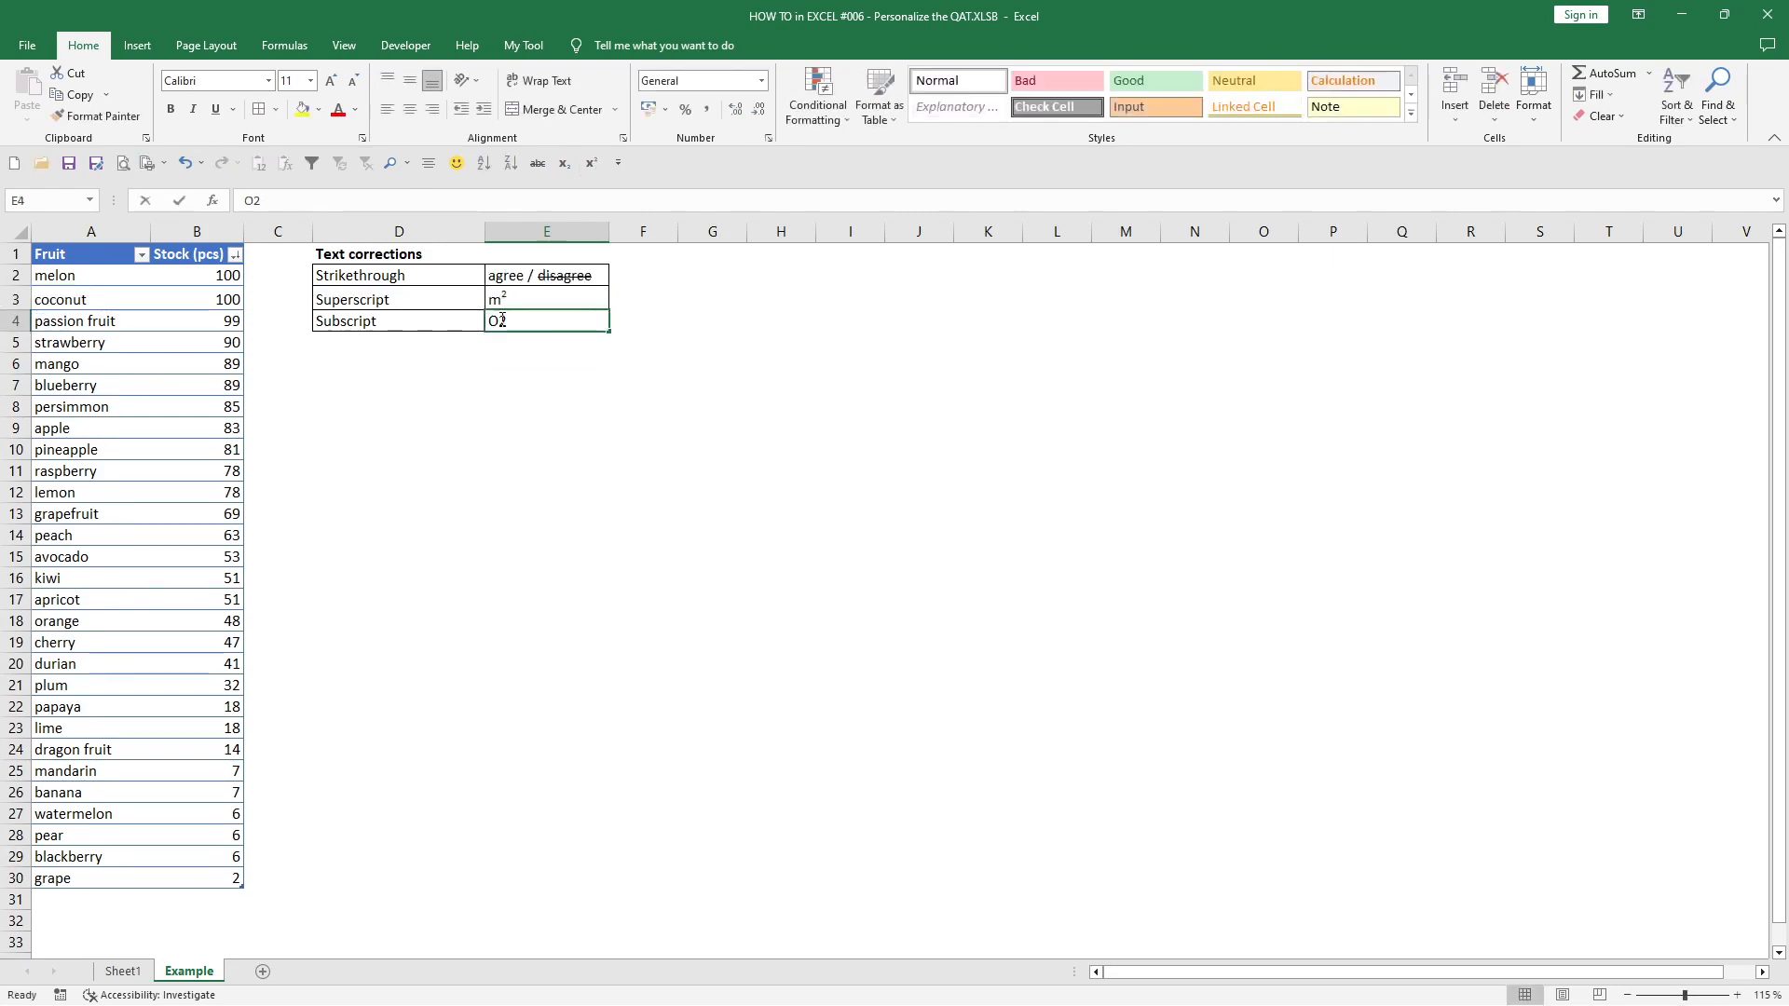
double_click(500, 321)
drag(499, 320, 508, 321)
click(566, 168)
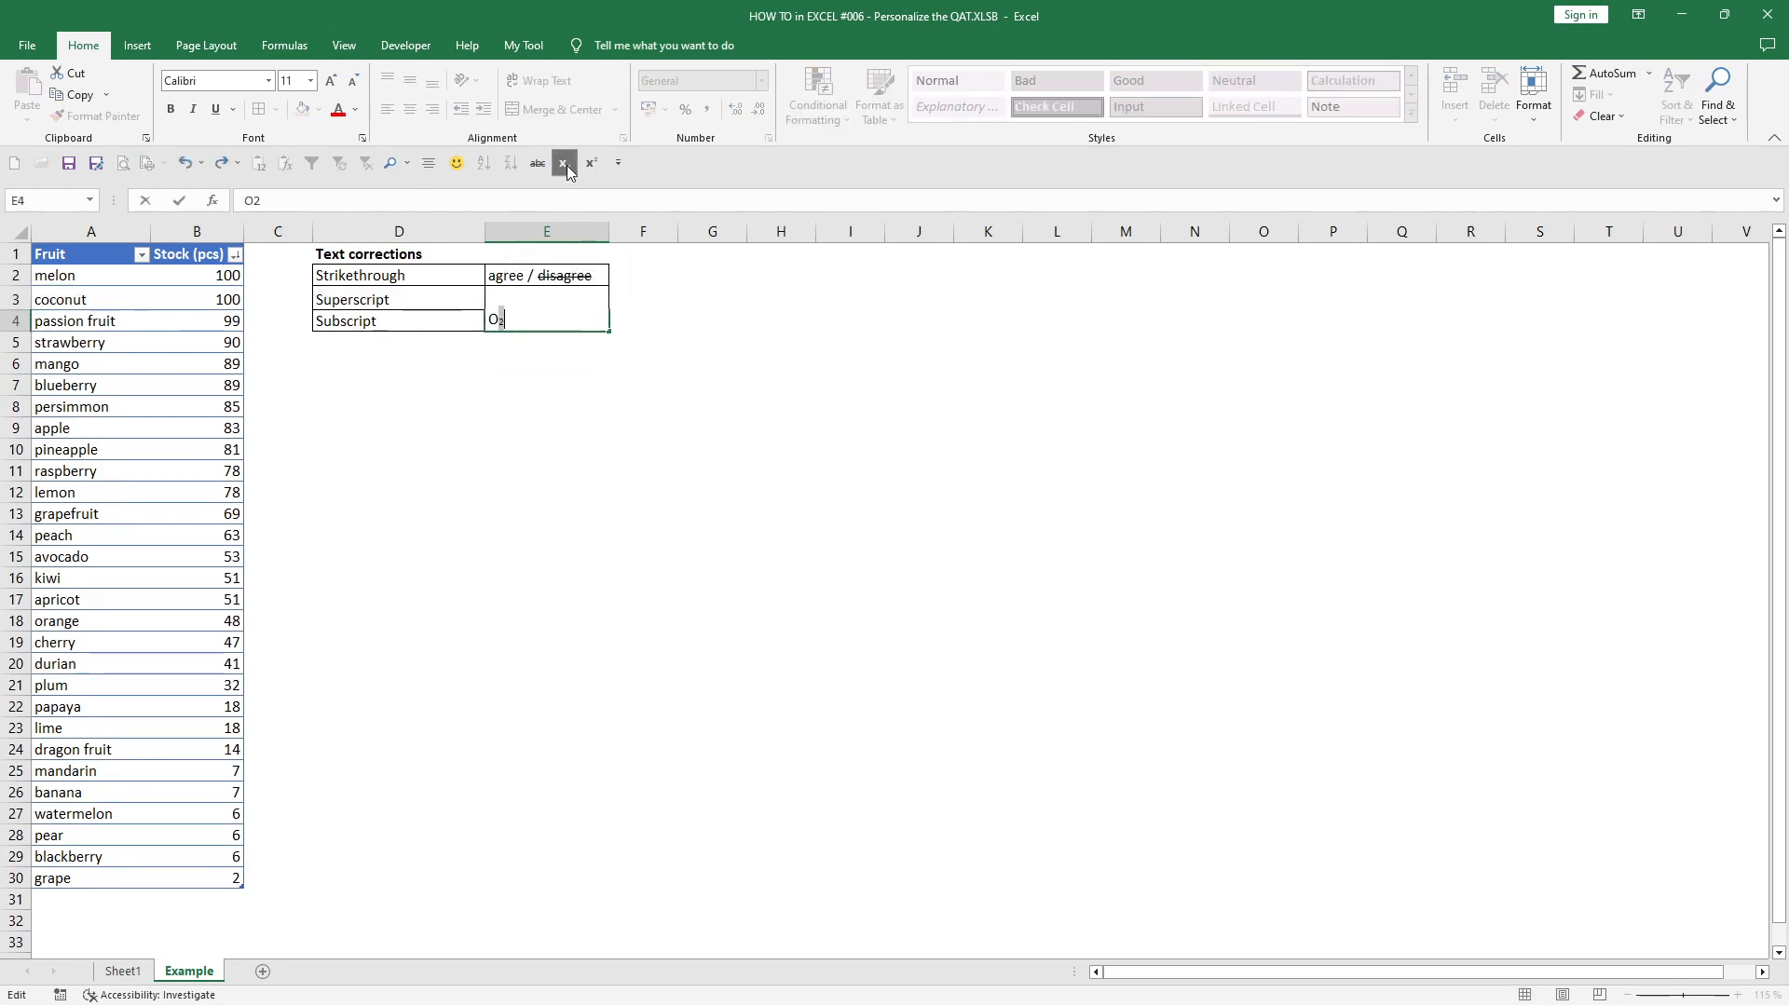
click(548, 407)
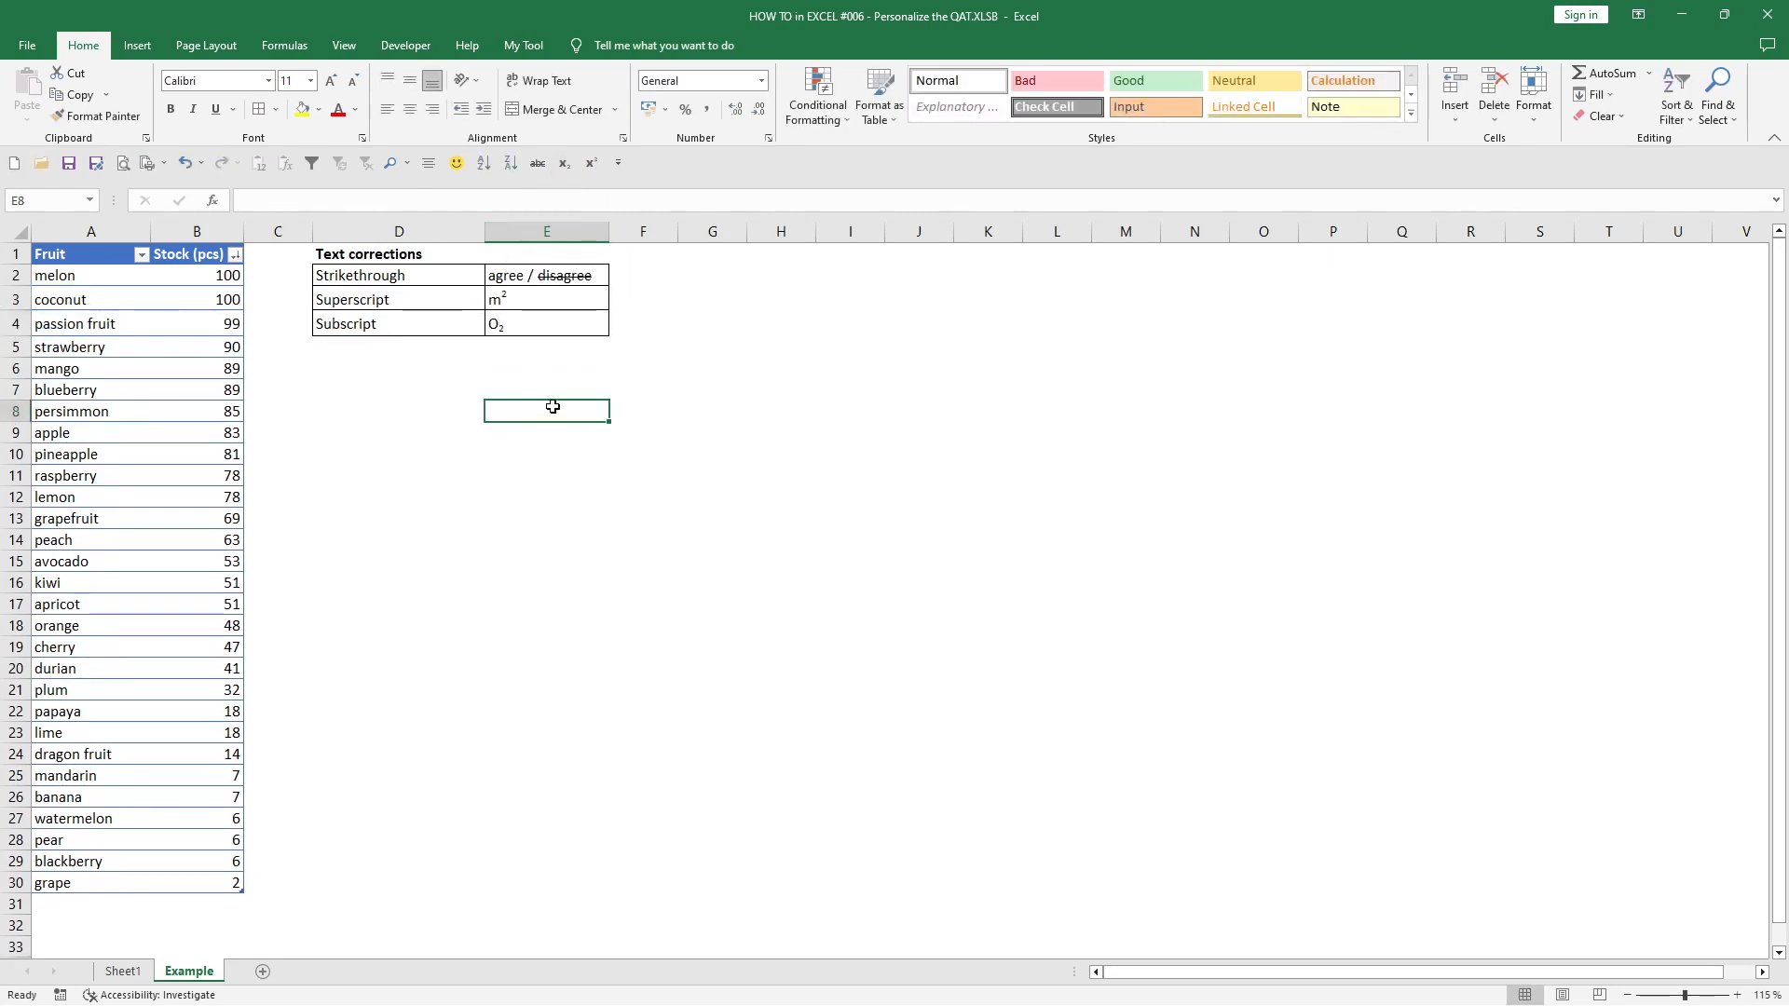